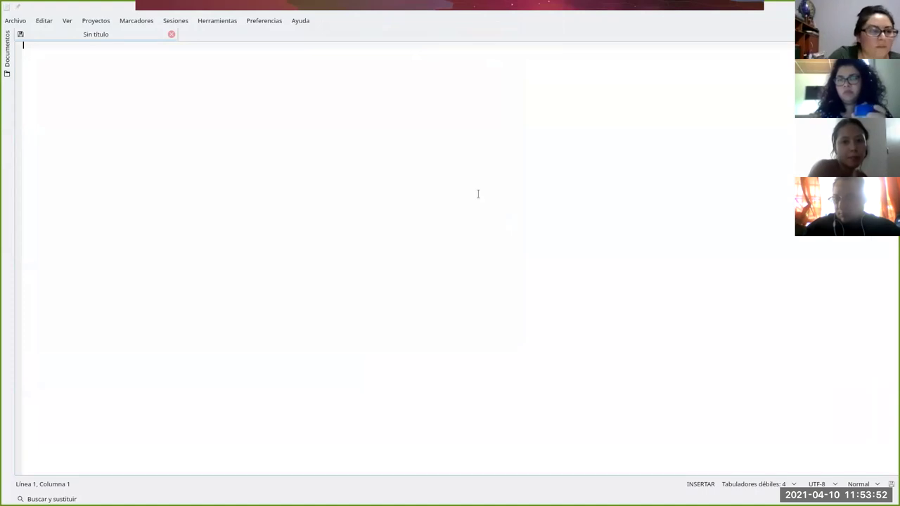
# Paste the list of full names into the empty document and enlarge the text by four zoom levels
pyautogui.click(516, 210)
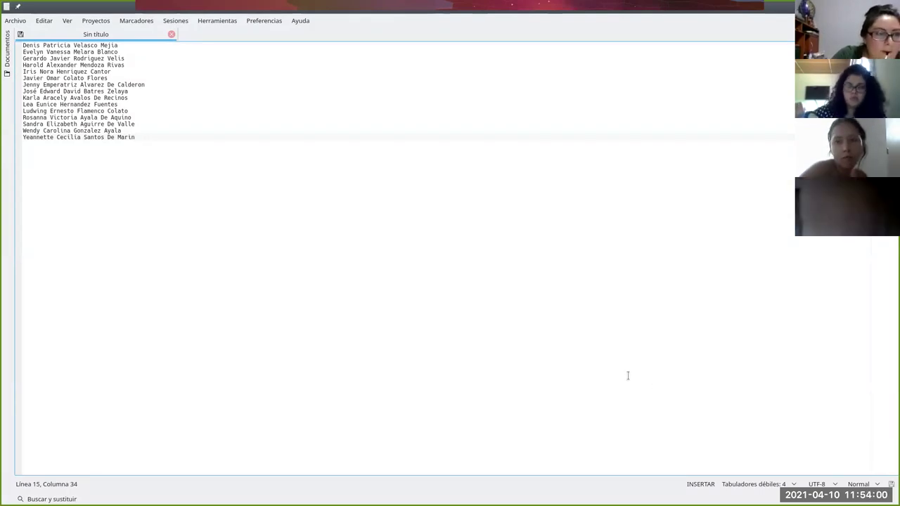
pyautogui.hotkey('ctrl', '+')
pyautogui.hotkey('ctrl', '+')
pyautogui.hotkey('ctrl', '+')
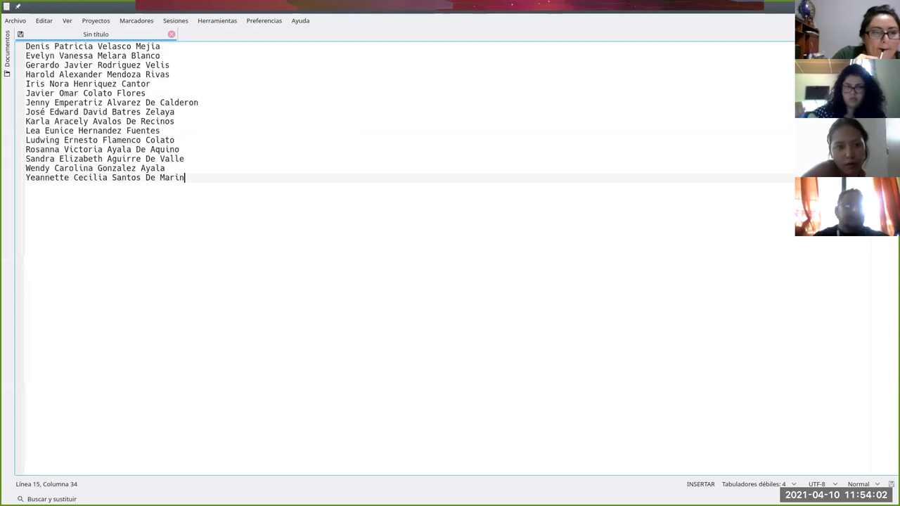
pyautogui.hotkey('ctrl', '+')
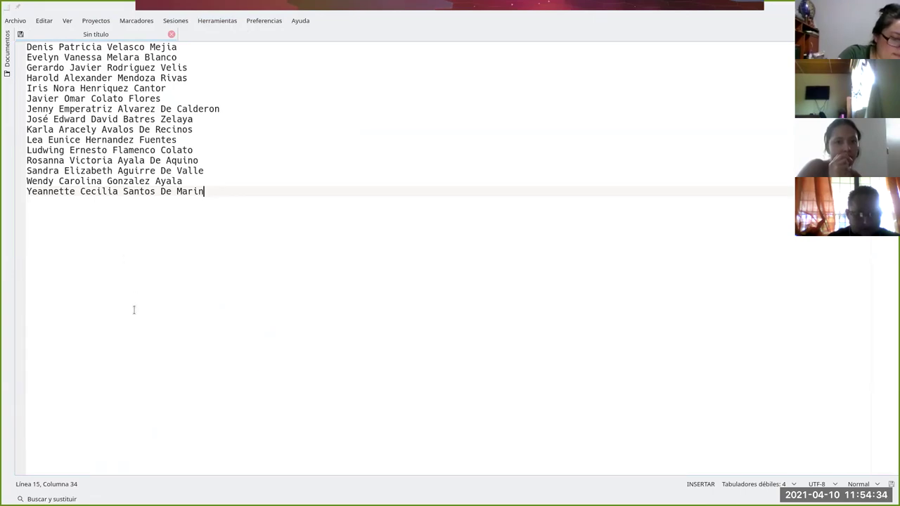
# Open find and replace, search for "Cola" in regular expression mode, and cycle through its matches
pyautogui.click(46, 21)
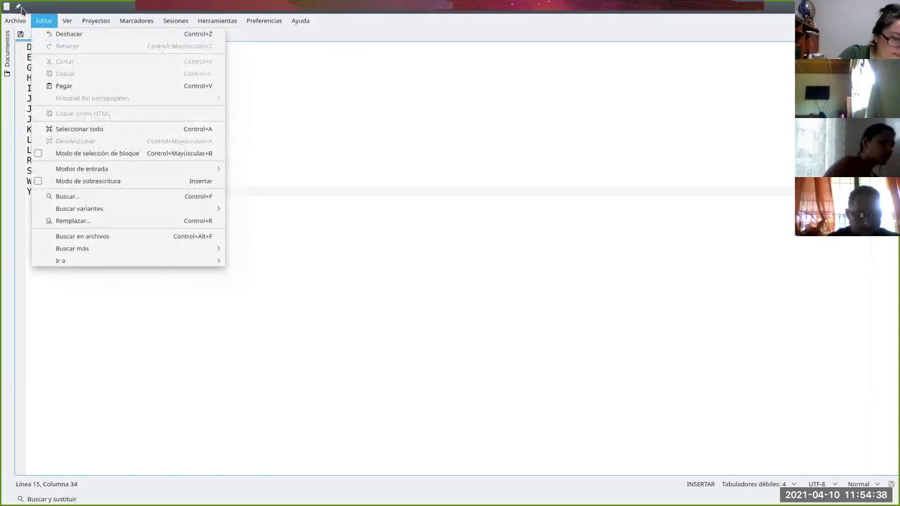
pyautogui.click(87, 224)
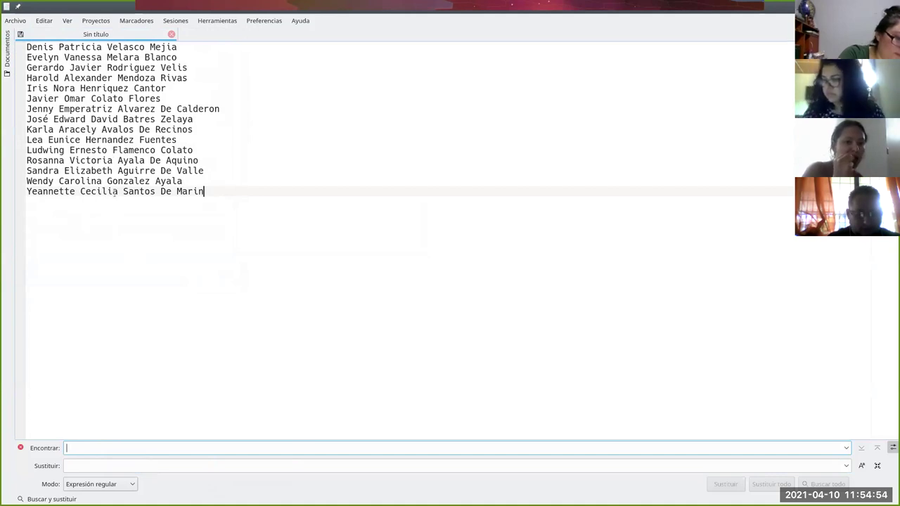
pyautogui.write('c')
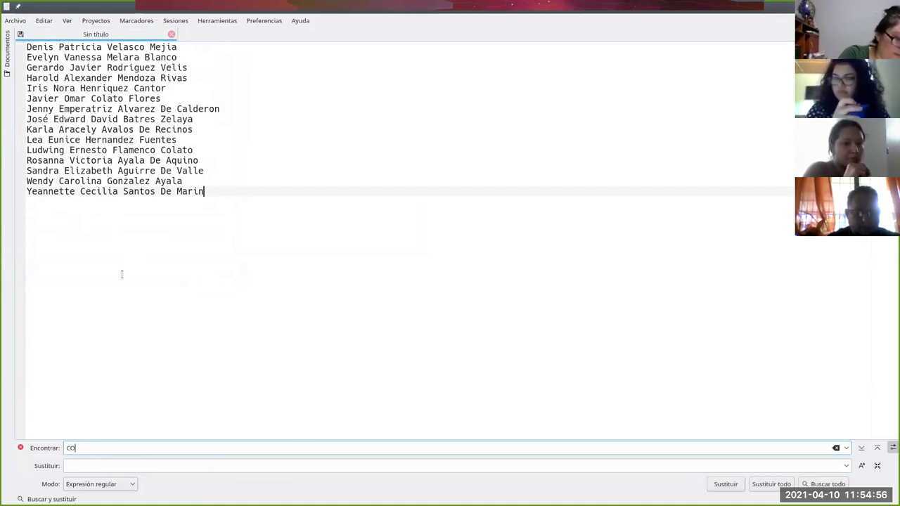
pyautogui.press('BackSpace')
pyautogui.write('Cola')
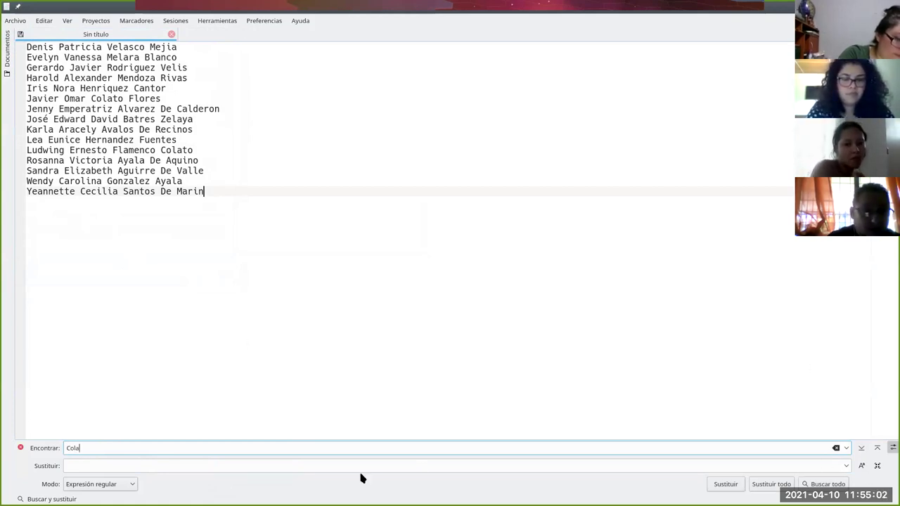
pyautogui.press('Return')
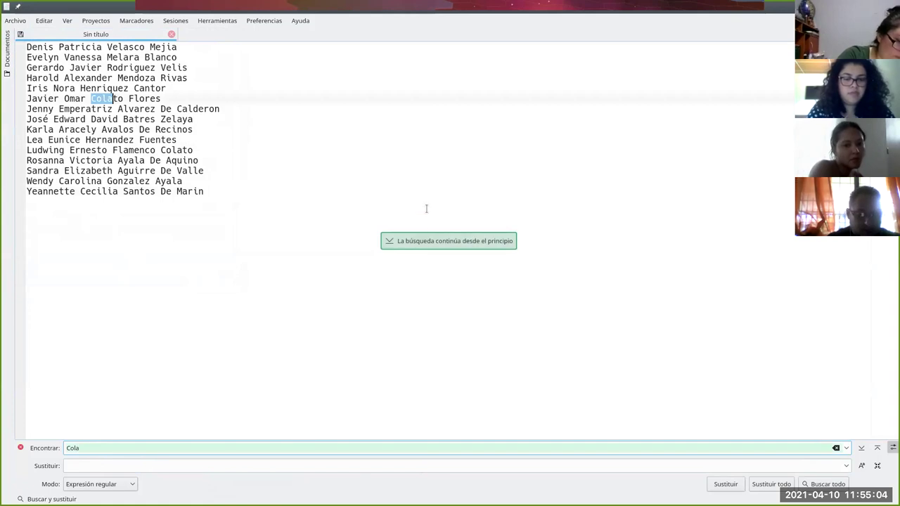
pyautogui.click(860, 449)
pyautogui.click(861, 448)
pyautogui.click(861, 448)
pyautogui.click(861, 449)
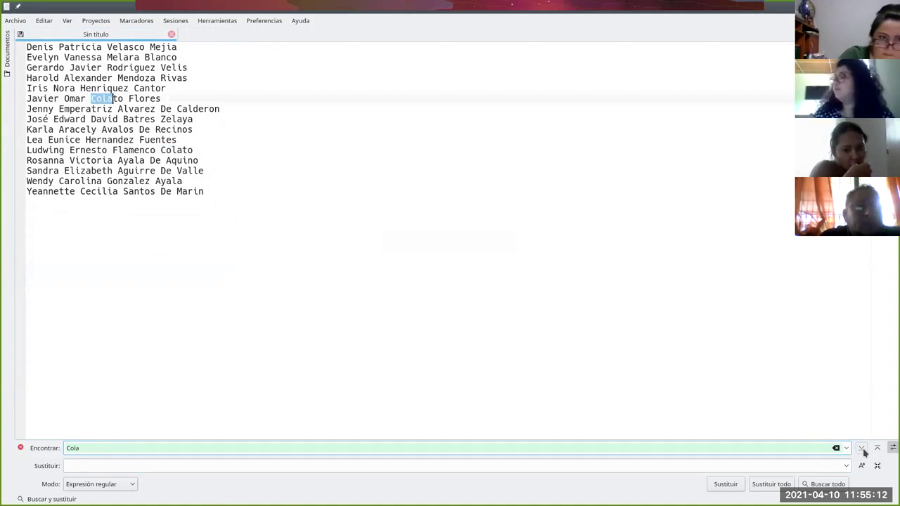
# Enter "Eso" as the replacement text and highlight all occurrences of "Cola" without replacing them
pyautogui.click(170, 467)
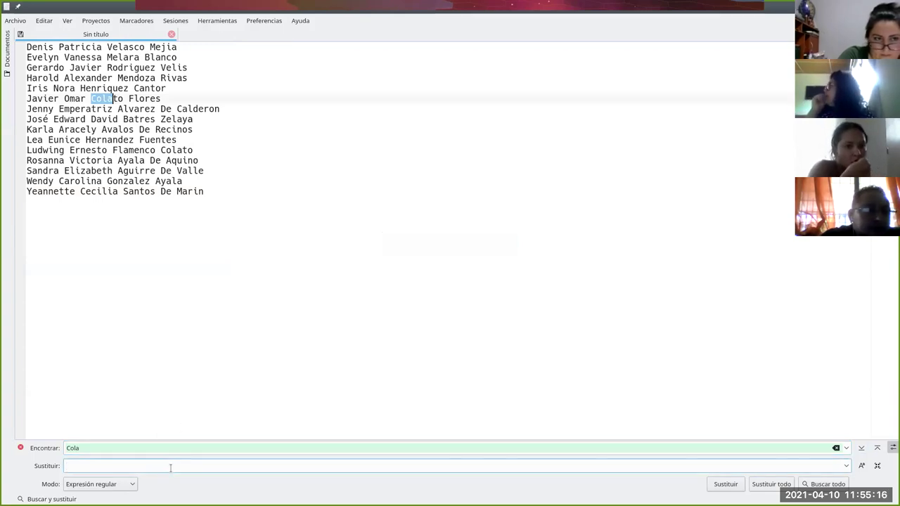
pyautogui.write('Eso')
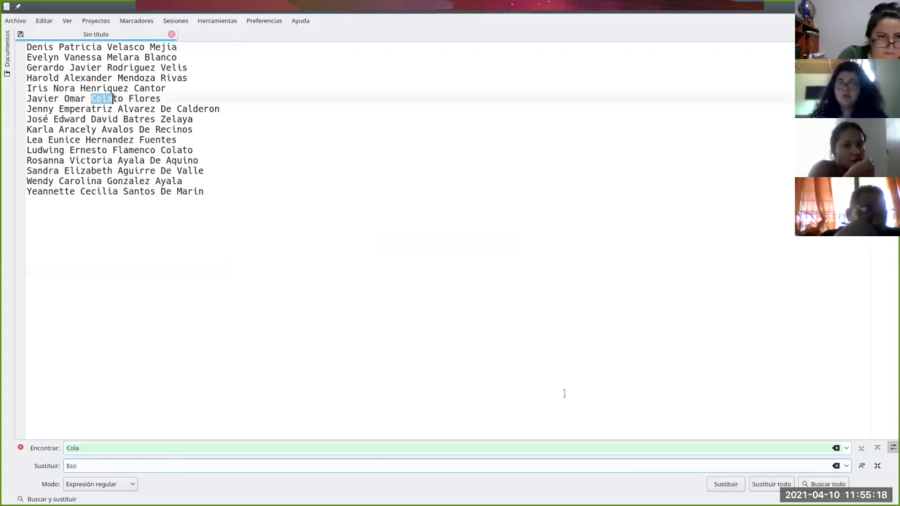
pyautogui.click(861, 449)
pyautogui.click(861, 448)
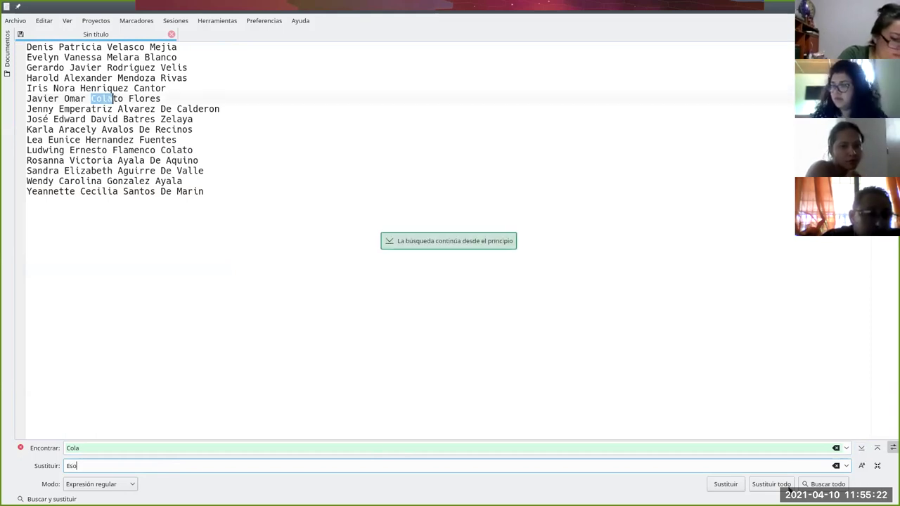
pyautogui.click(827, 483)
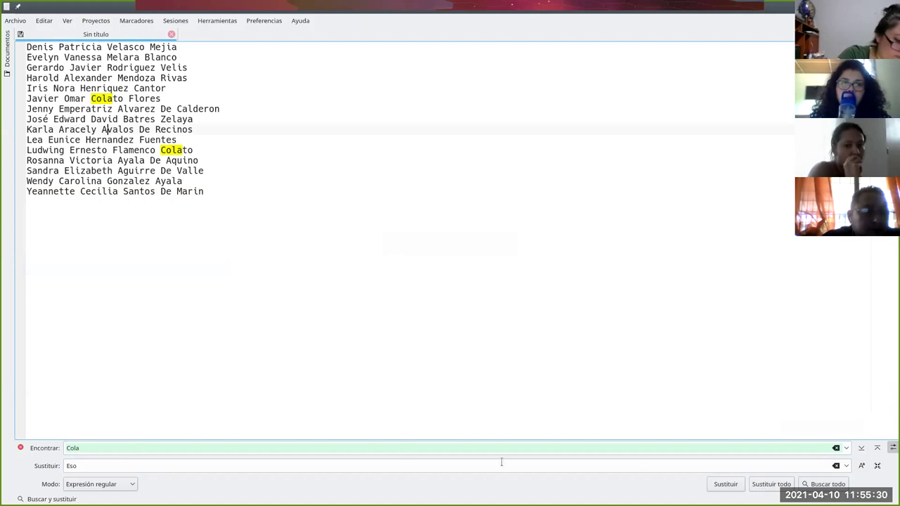
# Change the search pattern to C.*o.* and highlight all its matches in the list of names
pyautogui.click(459, 465)
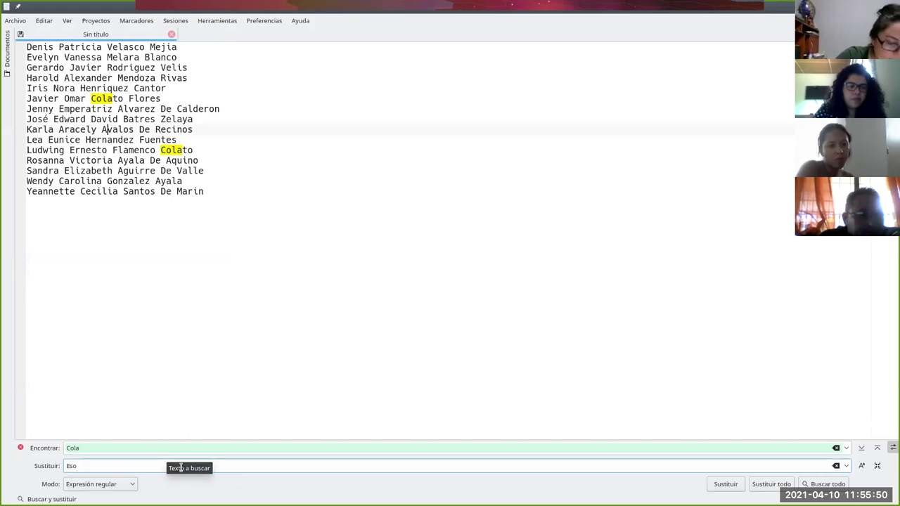
pyautogui.click(83, 450)
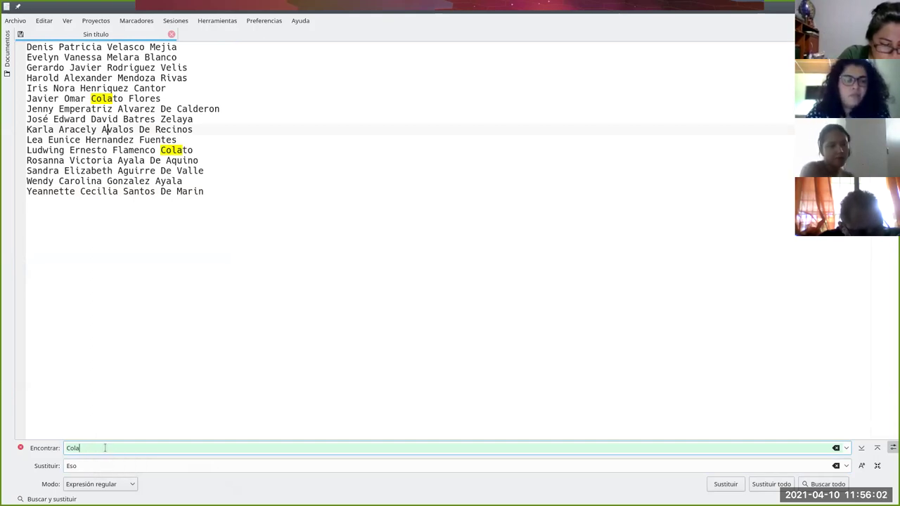
pyautogui.press('BackSpace')
pyautogui.press('BackSpace')
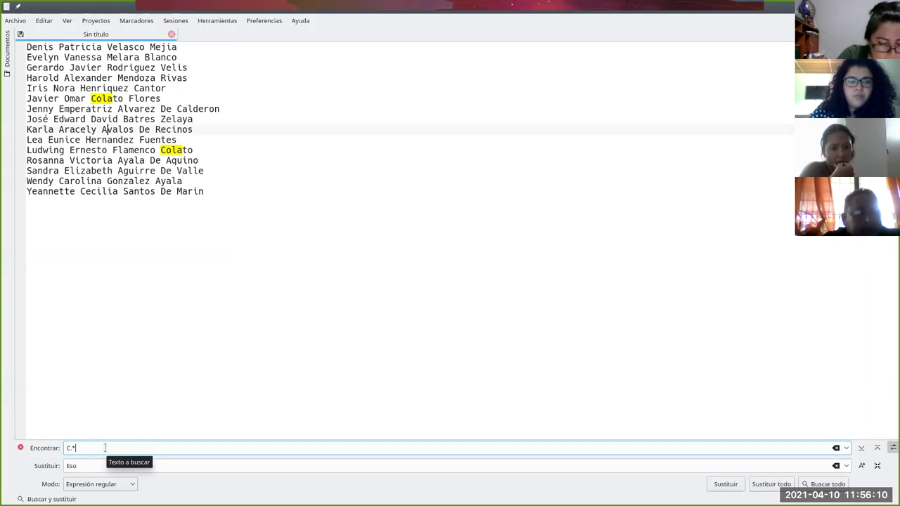
pyautogui.write('o')
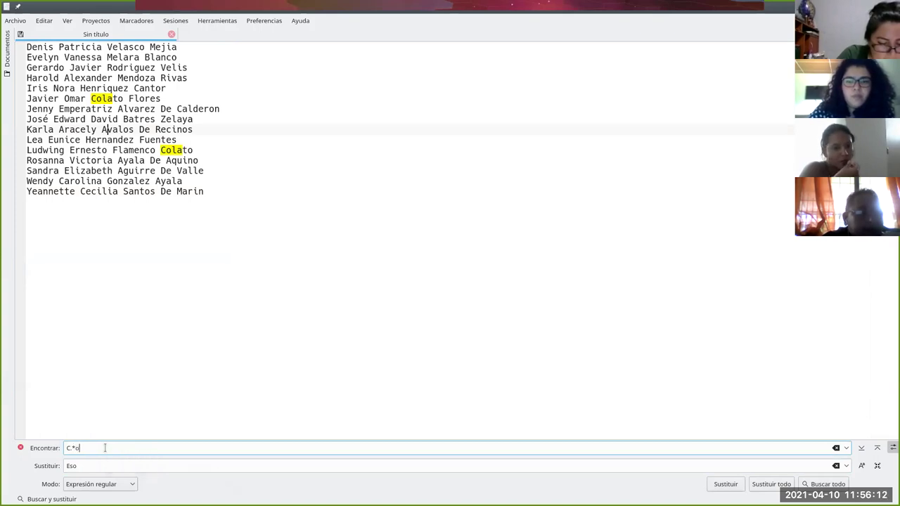
pyautogui.write('.*')
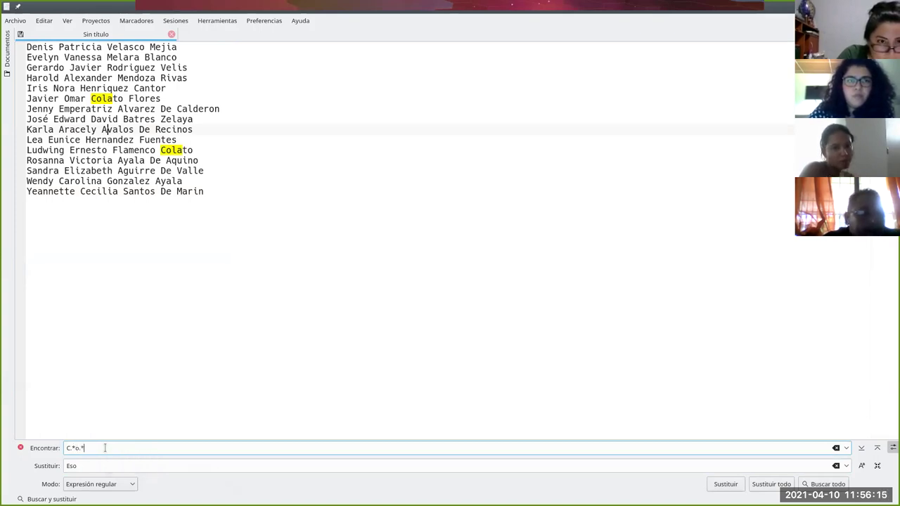
pyautogui.click(826, 488)
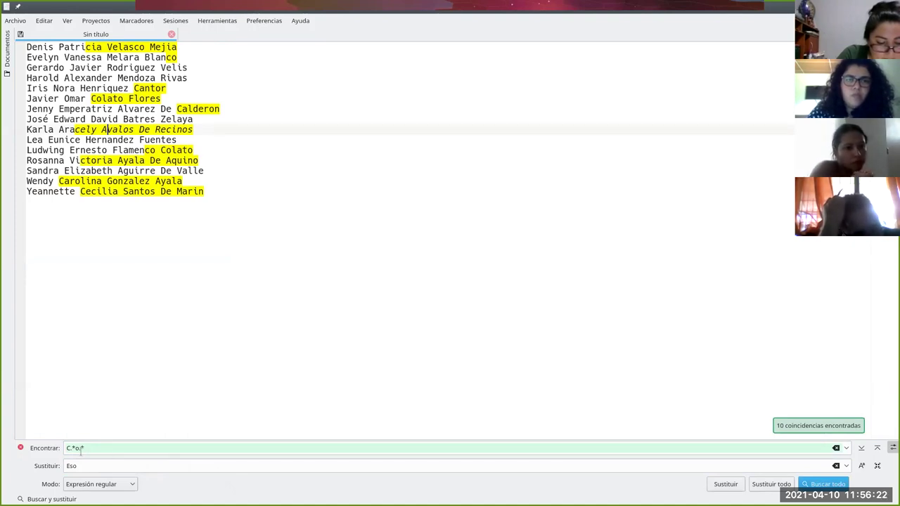
pyautogui.moveTo(88, 447); pyautogui.dragTo(73, 448)
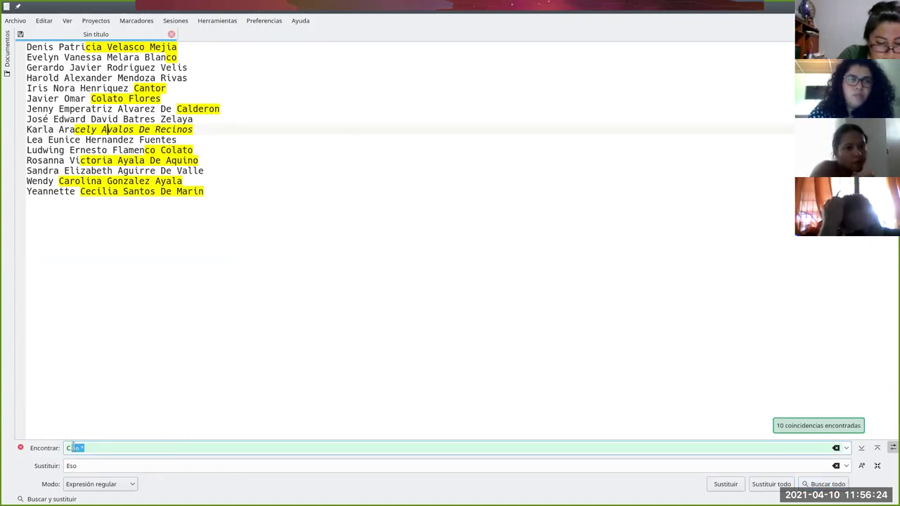
pyautogui.click(73, 448)
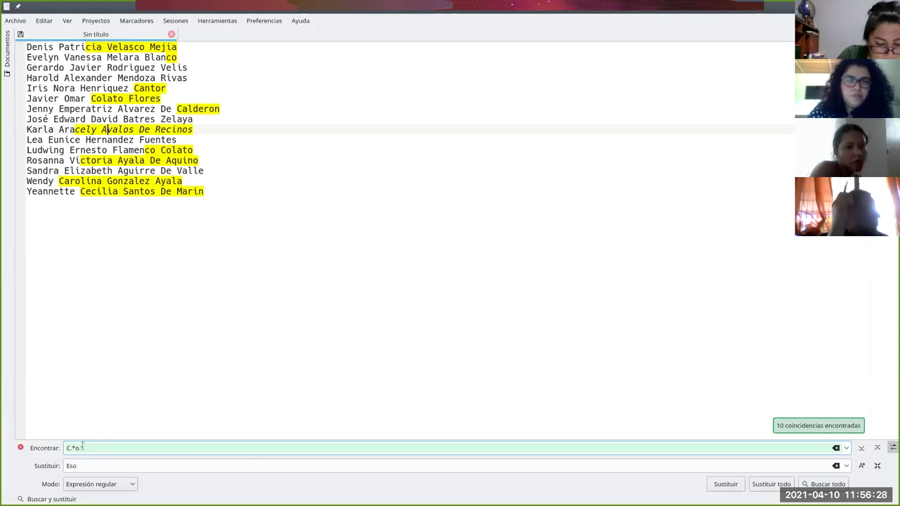
pyautogui.click(117, 465)
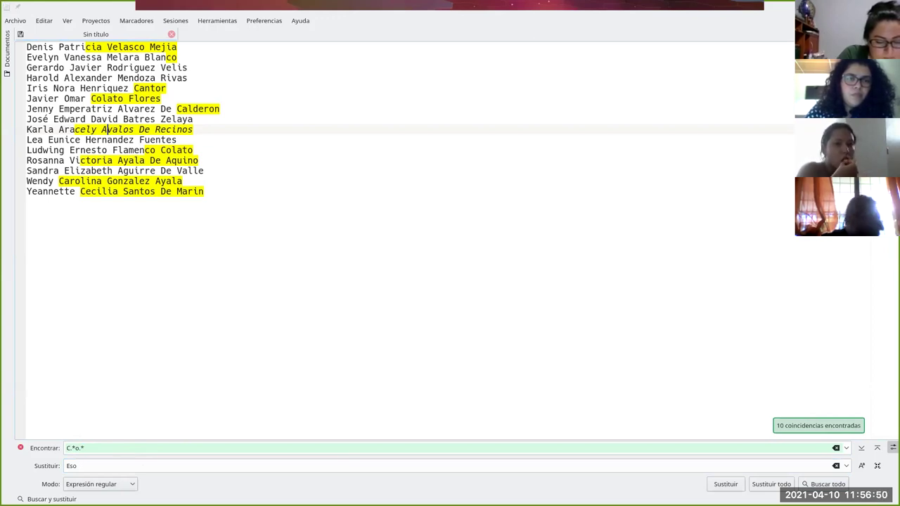
# Add the regular expression symbols ".,*,+,^,$, [a-z] \D \s" below the names, leaving one blank line between
pyautogui.click(255, 227)
pyautogui.press('Return')
pyautogui.press('Return')
pyautogui.write('.,*,+,^,$, [a-z] \\D \\s')
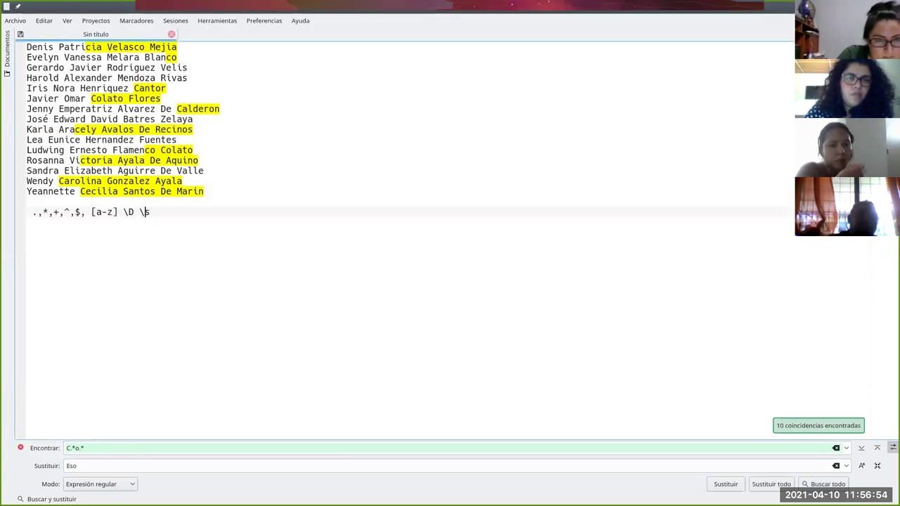
# Split the symbols line so each expression stands on its own line, removing the separating commas, extra spaces and the leading space
pyautogui.click(36, 212)
pyautogui.press('Return')
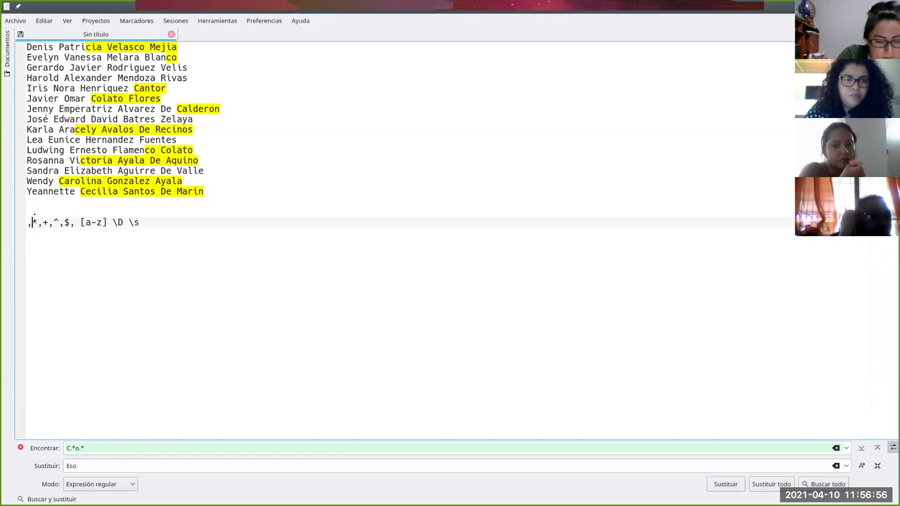
pyautogui.press('Delete')
pyautogui.press('Right')
pyautogui.press('Return')
pyautogui.press('Delete')
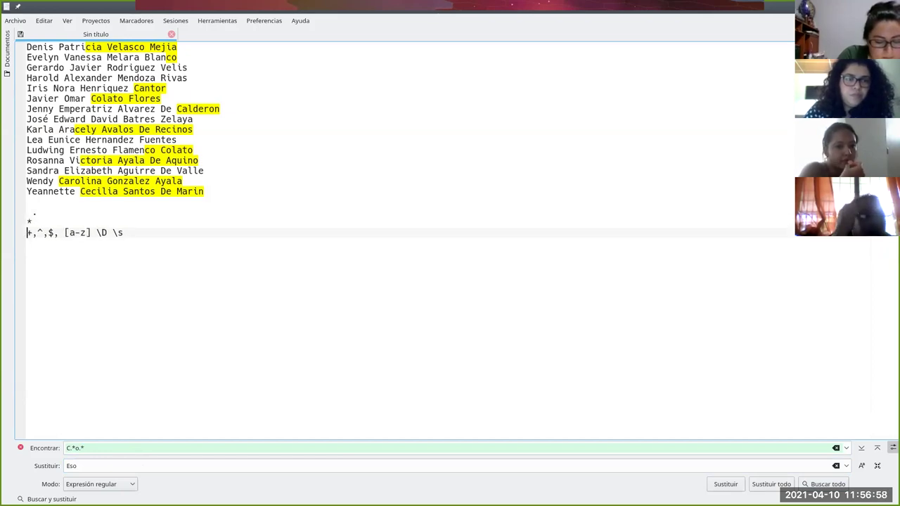
pyautogui.press('Return')
pyautogui.press('Delete')
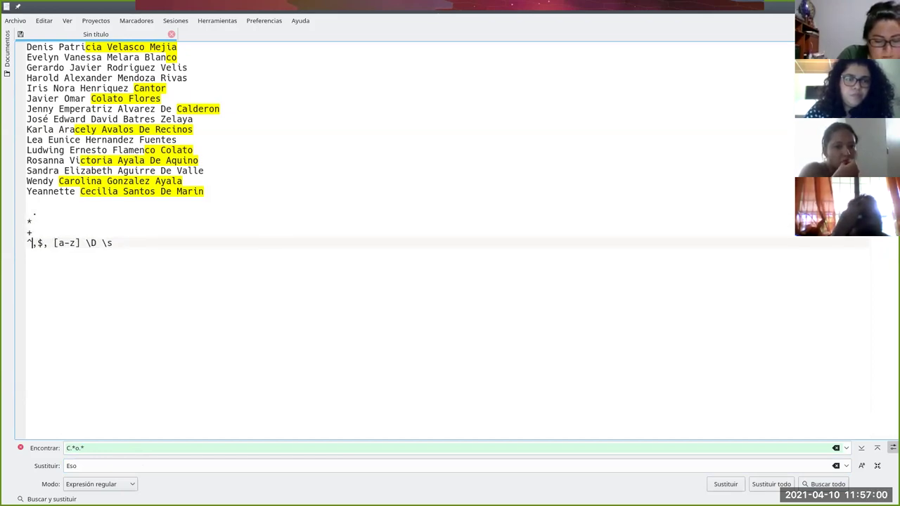
pyautogui.press('Return')
pyautogui.press('Delete')
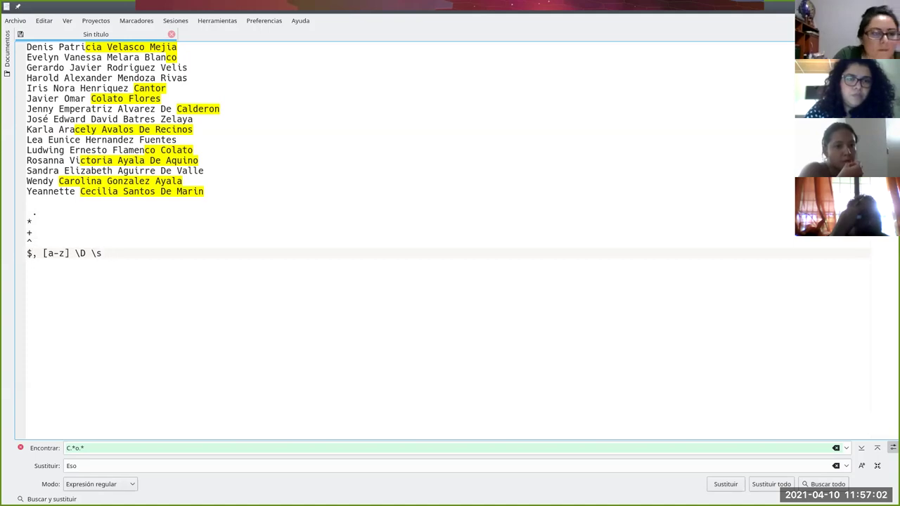
pyautogui.press('Right')
pyautogui.press('Return')
pyautogui.press('Delete')
pyautogui.press('Delete')
pyautogui.press('Right')
pyautogui.press('Right')
pyautogui.press('Right')
pyautogui.press('Right')
pyautogui.press('Right')
pyautogui.press('Return')
pyautogui.press('Right')
pyautogui.press('Right')
pyautogui.press('Left')
pyautogui.press('BackSpace')
pyautogui.press('Right')
pyautogui.press('Right')
pyautogui.press('Right')
pyautogui.press('Return')
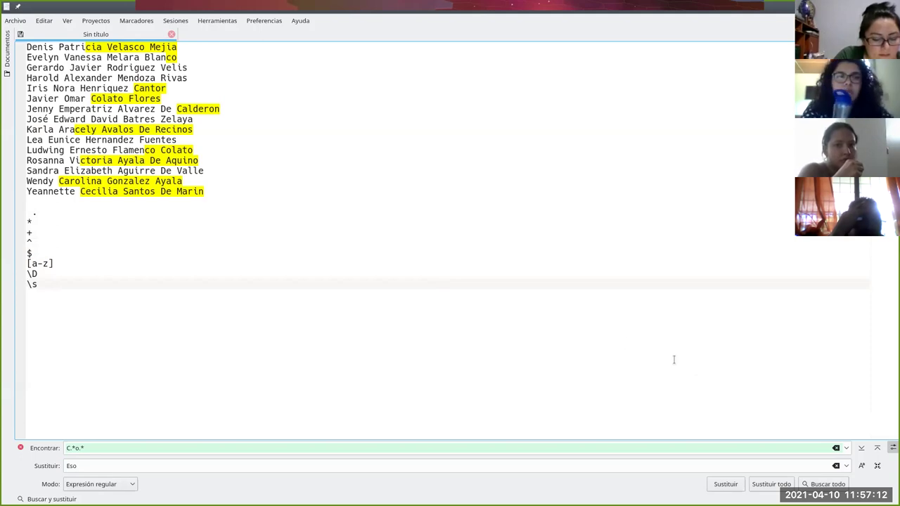
pyautogui.click(32, 211)
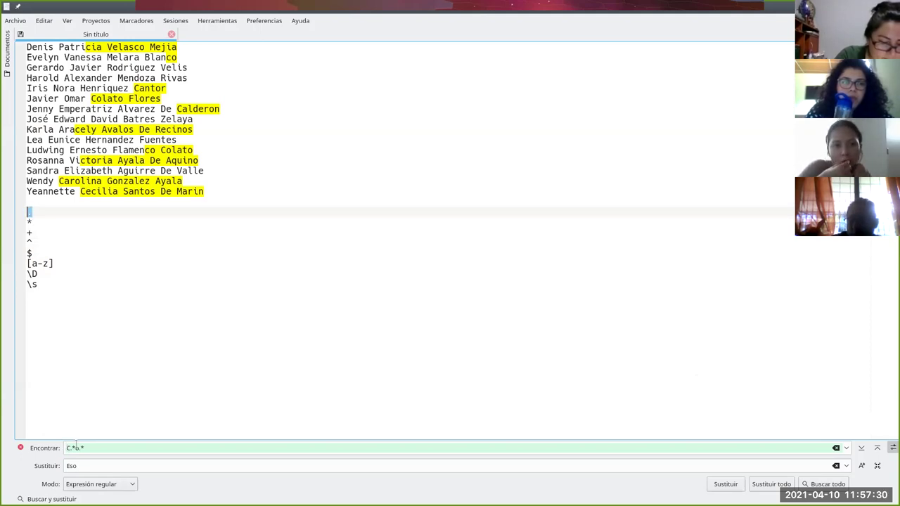
pyautogui.click(35, 216)
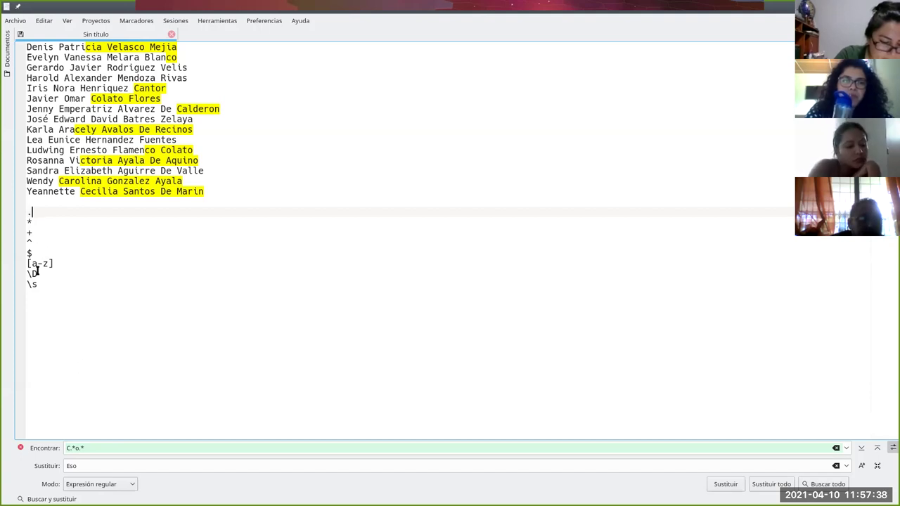
pyautogui.doubleClick(29, 222)
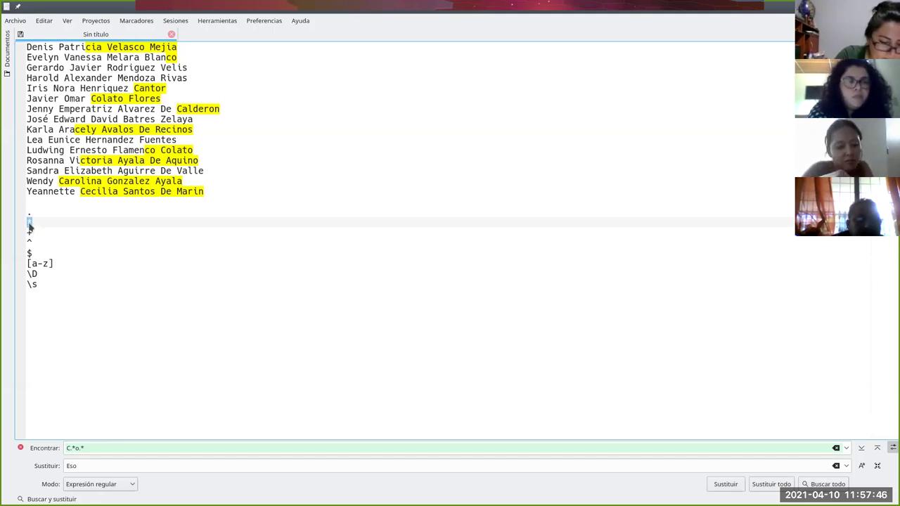
pyautogui.click(29, 232)
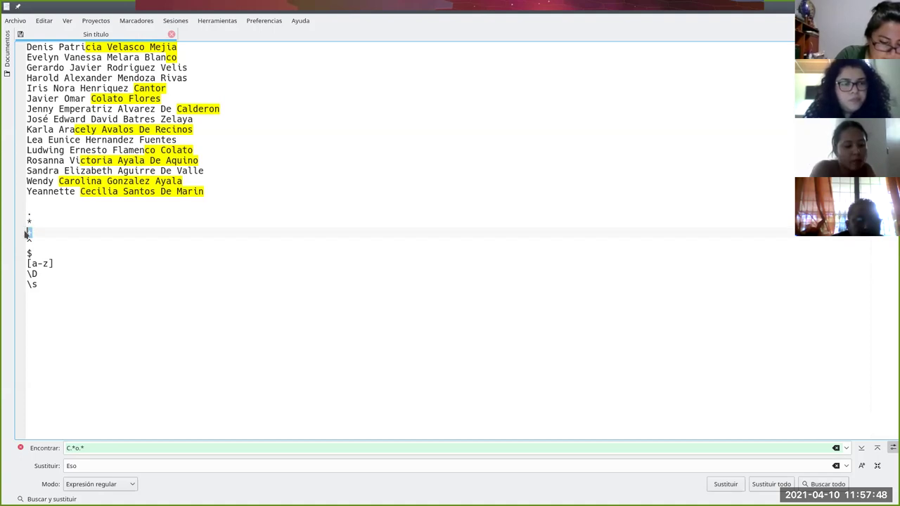
pyautogui.doubleClick(29, 232)
pyautogui.doubleClick(30, 222)
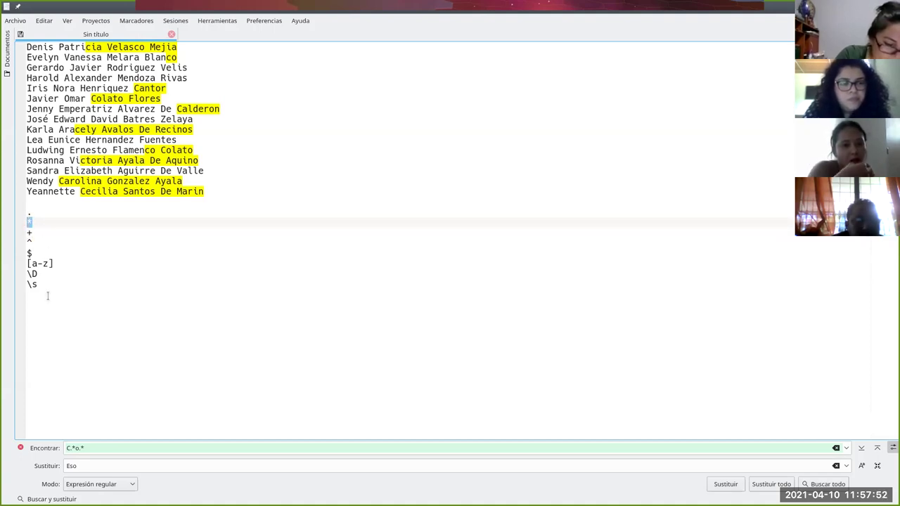
# Set the search pattern to C.lato and highlight all its matches in the list of names
pyautogui.click(90, 447)
pyautogui.moveTo(90, 447); pyautogui.dragTo(62, 447)
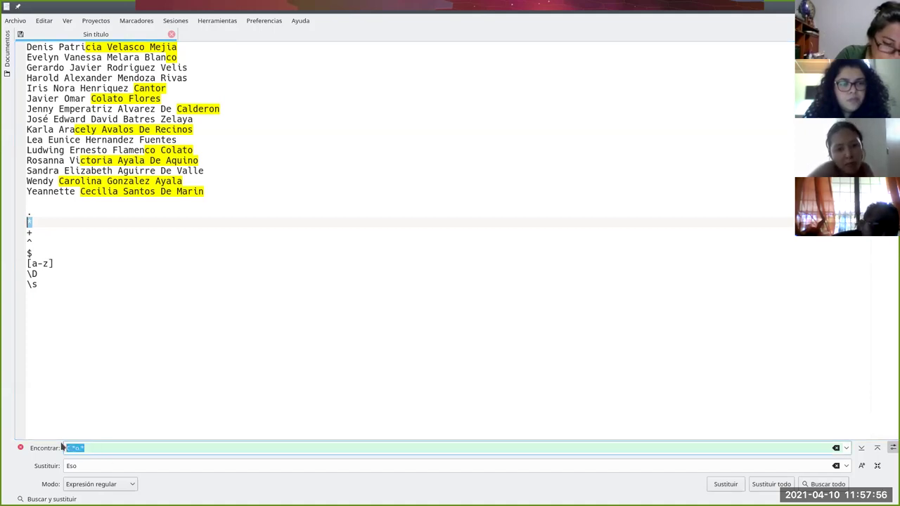
pyautogui.write('Co')
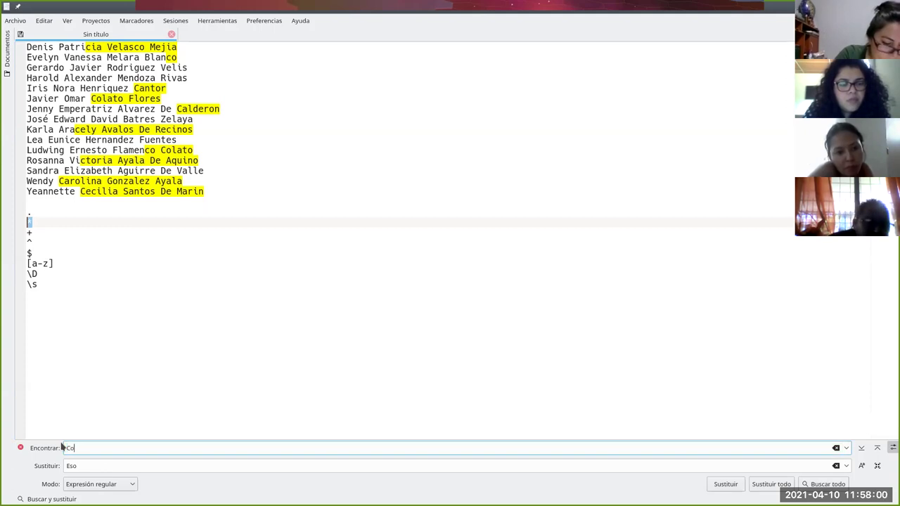
pyautogui.write('lato')
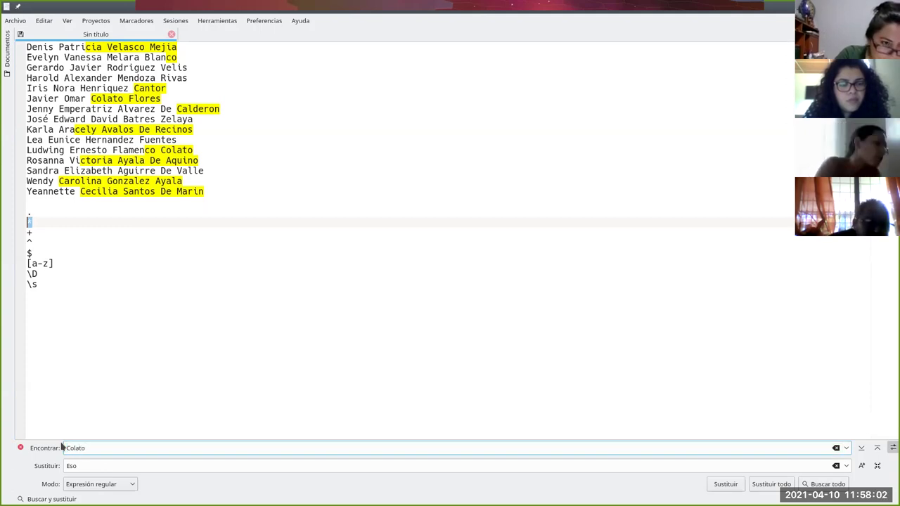
pyautogui.press('BackSpace')
pyautogui.press('BackSpace')
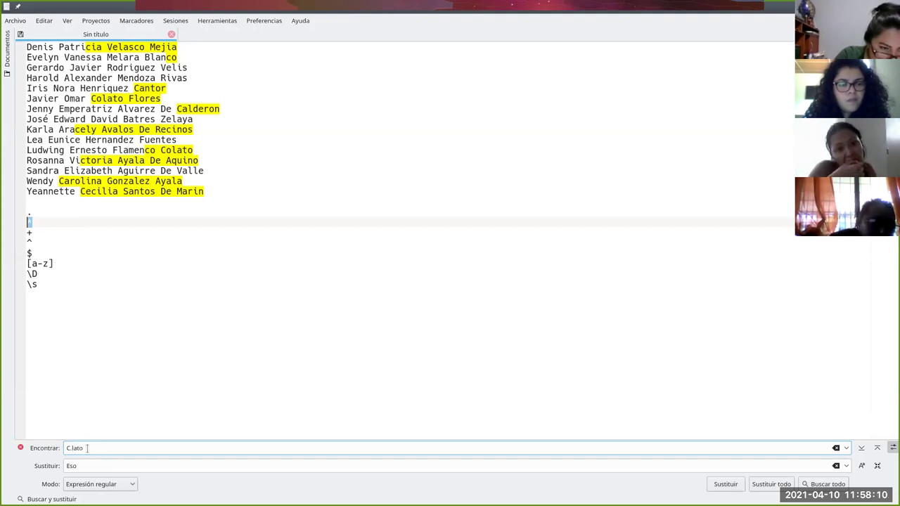
pyautogui.click(815, 484)
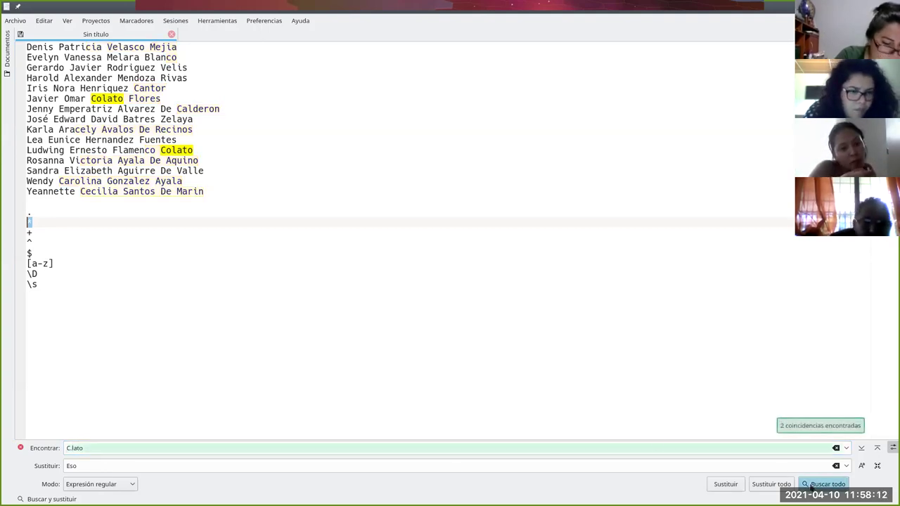
# Change the search pattern to C.*o and highlight all its matches
pyautogui.click(69, 447)
pyautogui.press('Delete')
pyautogui.write('.')
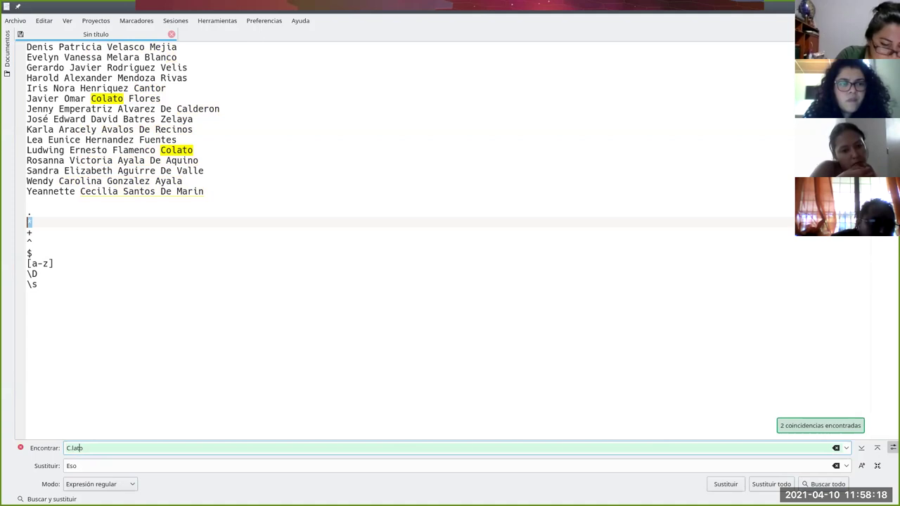
pyautogui.press('Delete')
pyautogui.press('Delete')
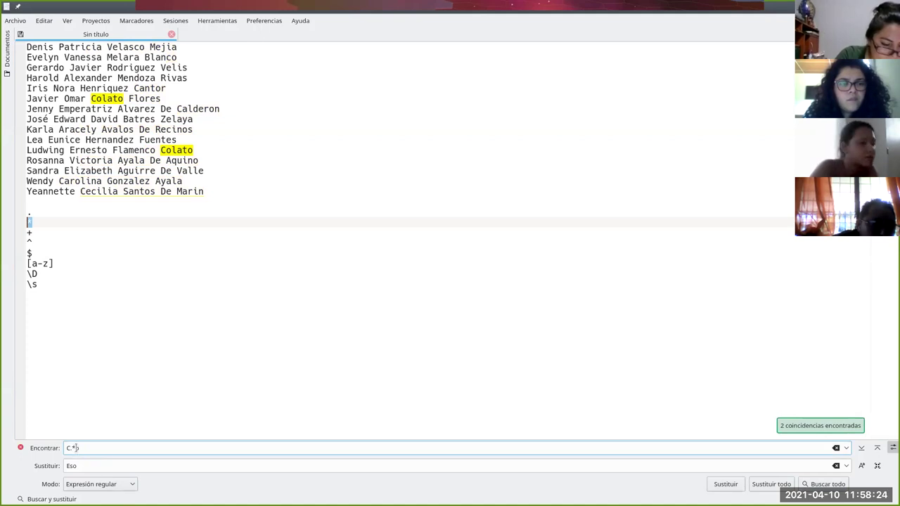
pyautogui.press('Return')
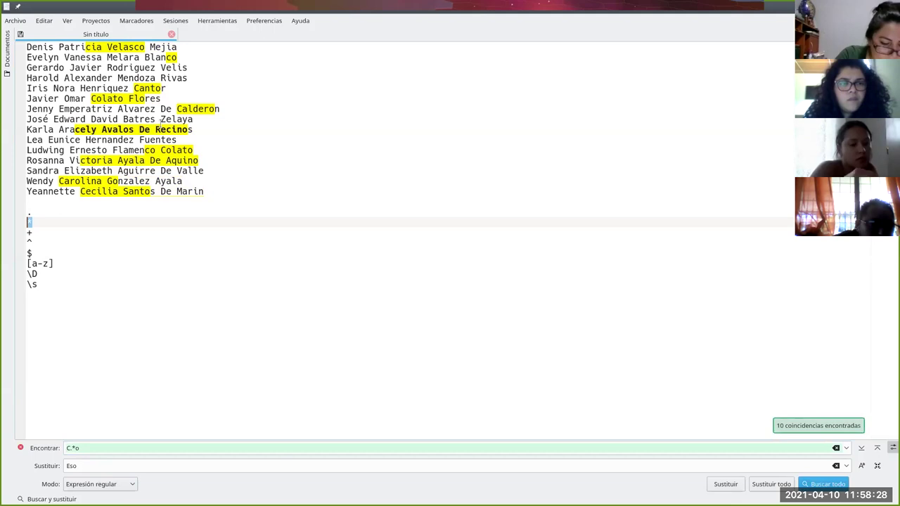
# Replace the dot in the search pattern with the letter range to form C[a-z]*o and highlight all matches
pyautogui.click(72, 447)
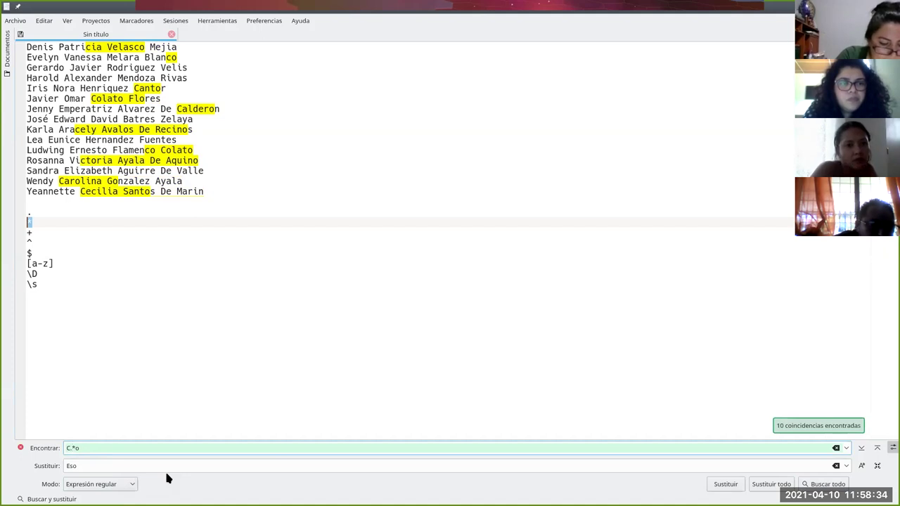
pyautogui.press('BackSpace')
pyautogui.write('[a')
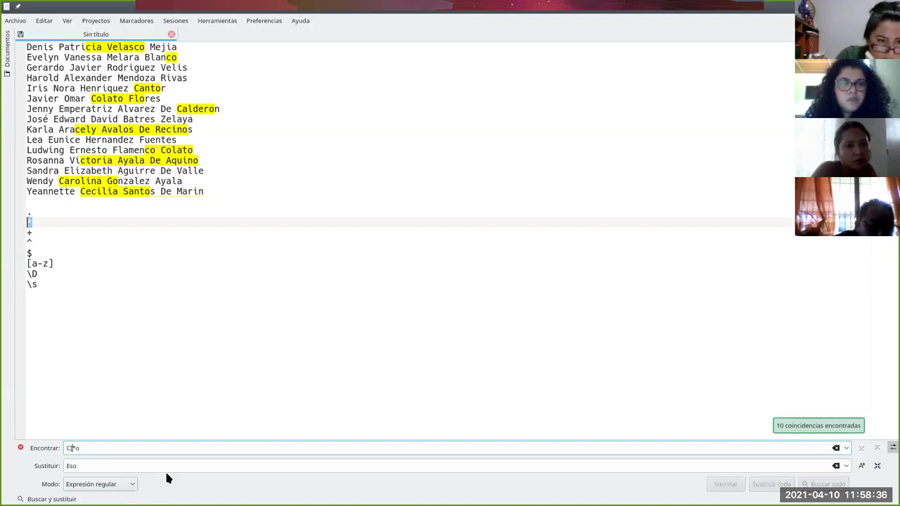
pyautogui.write('-z')
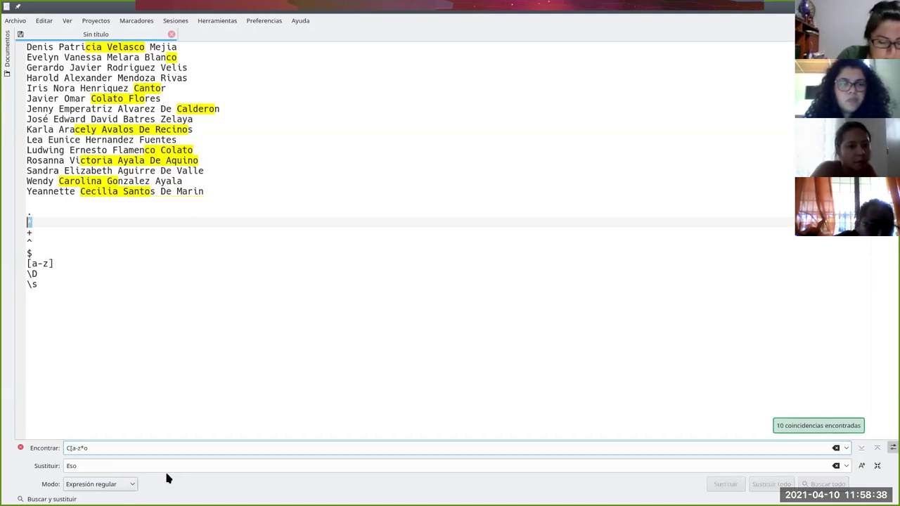
pyautogui.write(']')
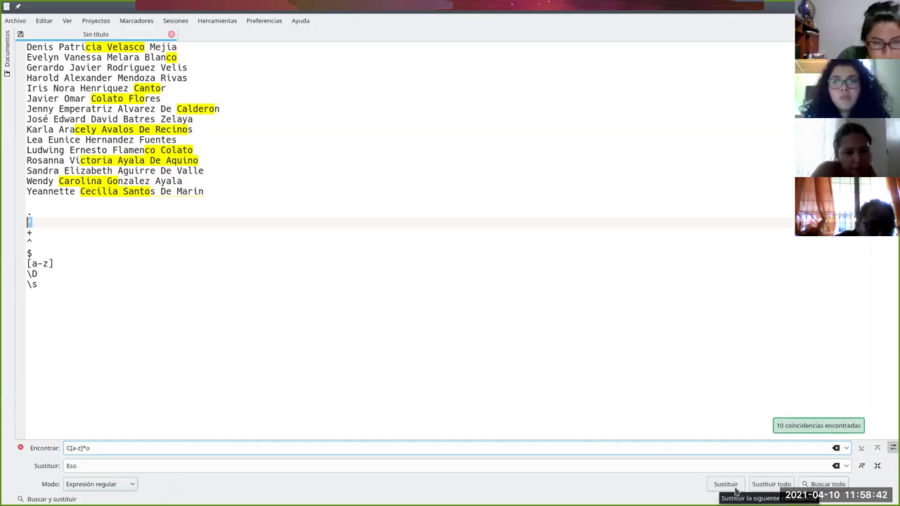
pyautogui.click(819, 484)
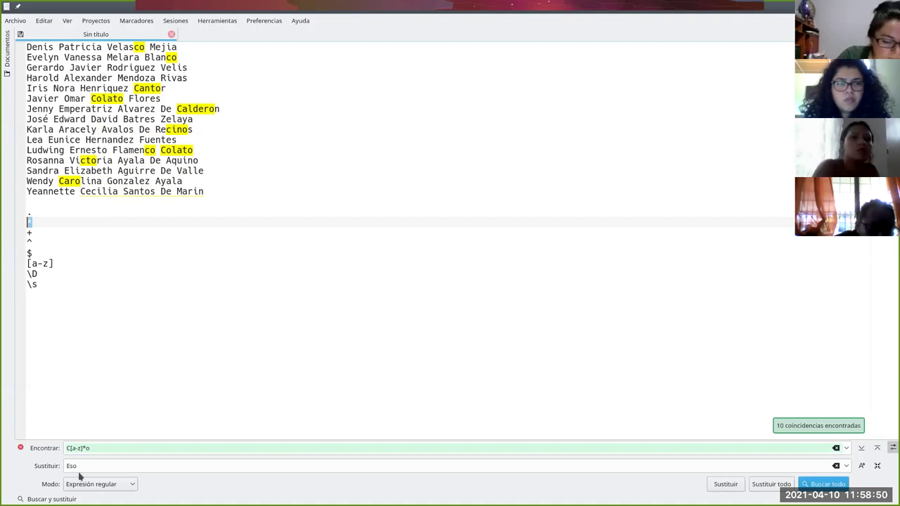
# Enable case-sensitive matching and highlight all matches of C[a-z]*o again
pyautogui.click(69, 448)
pyautogui.doubleClick(69, 448)
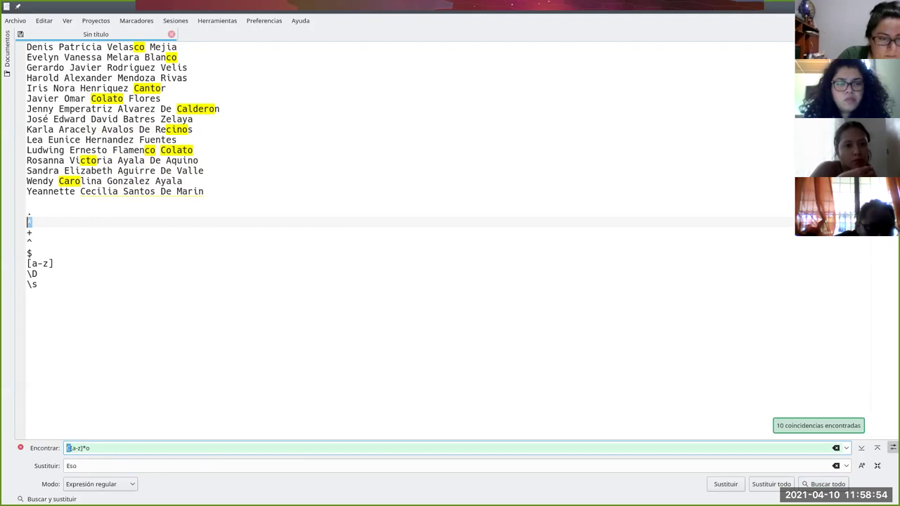
pyautogui.click(863, 466)
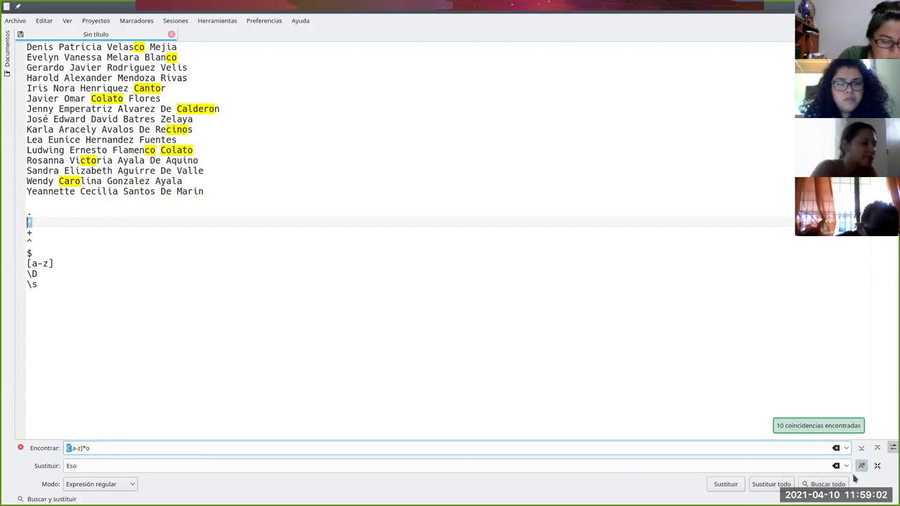
pyautogui.click(812, 485)
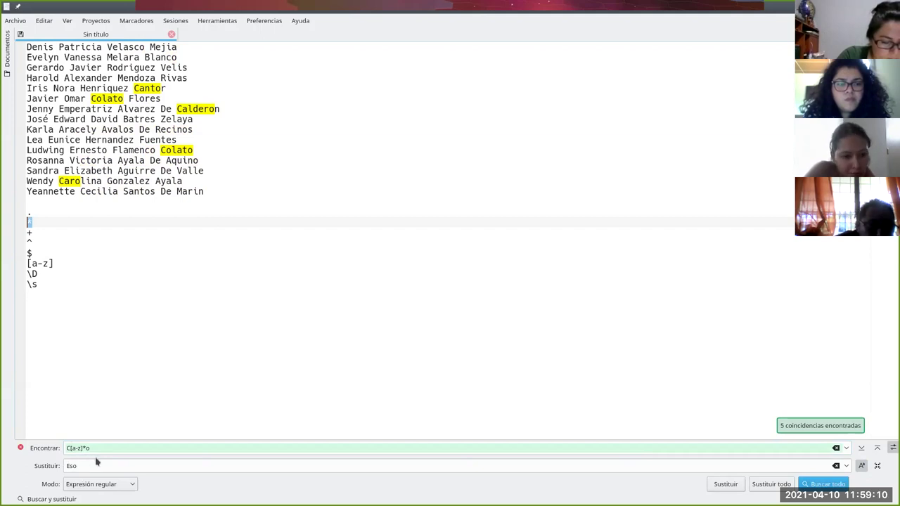
# Disable case-sensitive matching, highlight all matches of C[a-z]*o, and point out the pattern's range and asterisk against a matched "co"
pyautogui.click(862, 467)
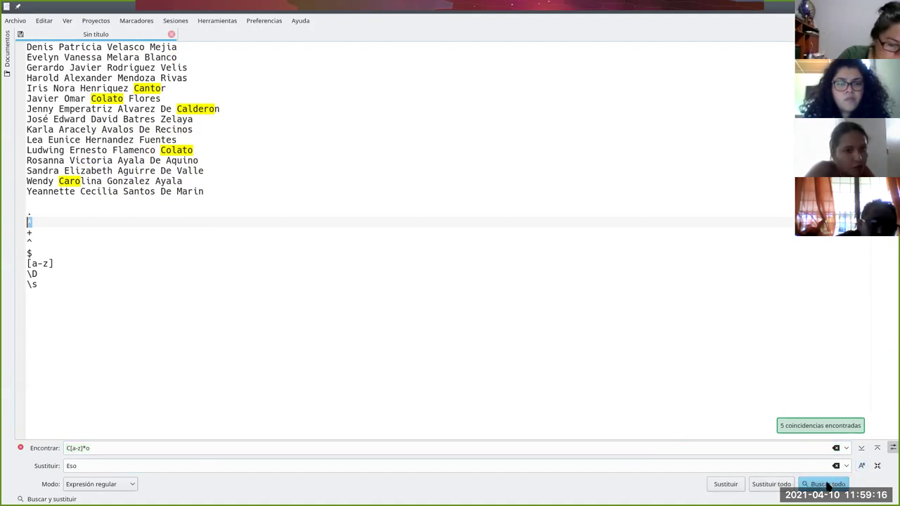
pyautogui.click(828, 484)
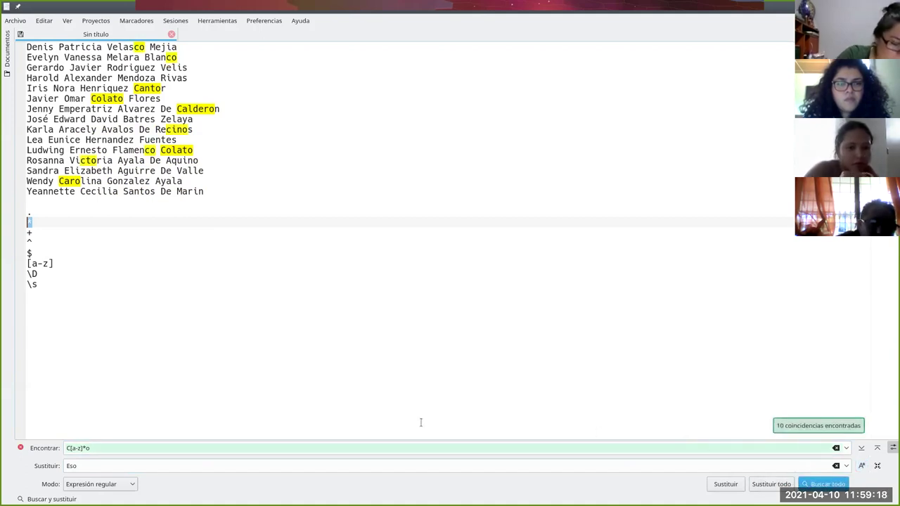
pyautogui.click(69, 447)
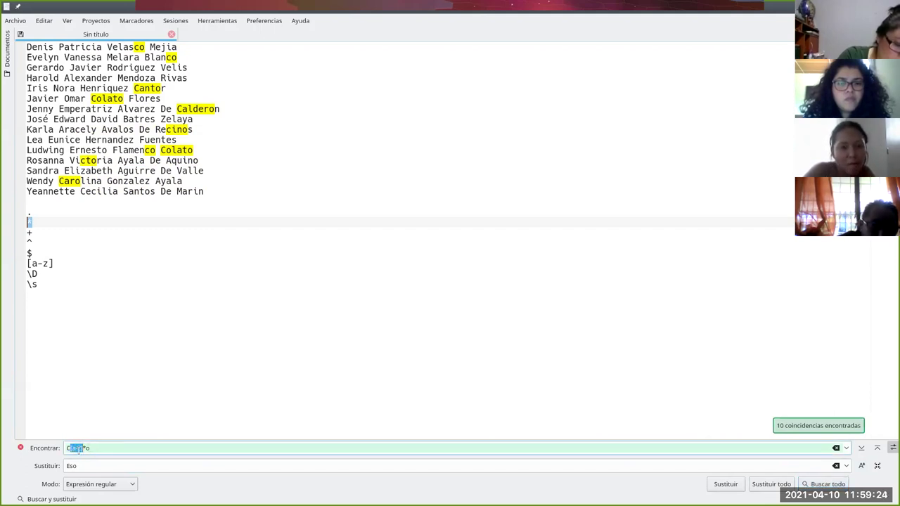
pyautogui.moveTo(85, 447); pyautogui.dragTo(80, 448)
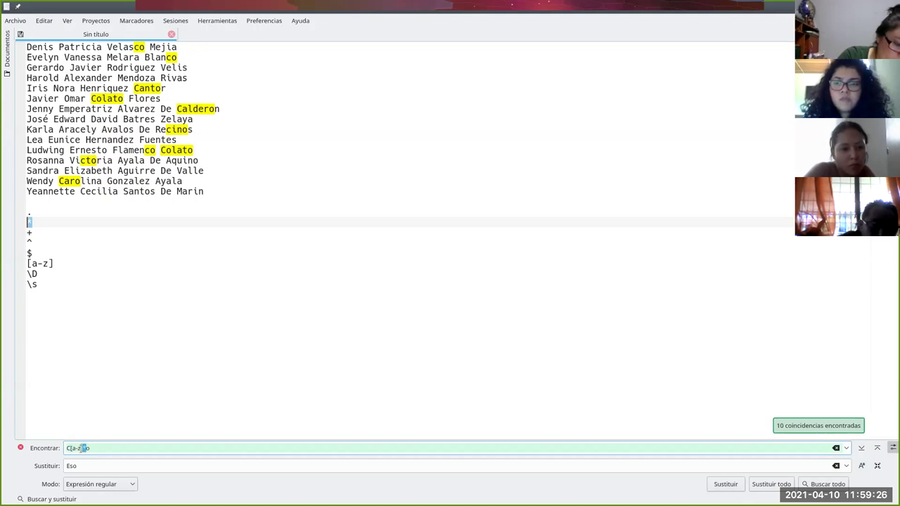
pyautogui.click(151, 150)
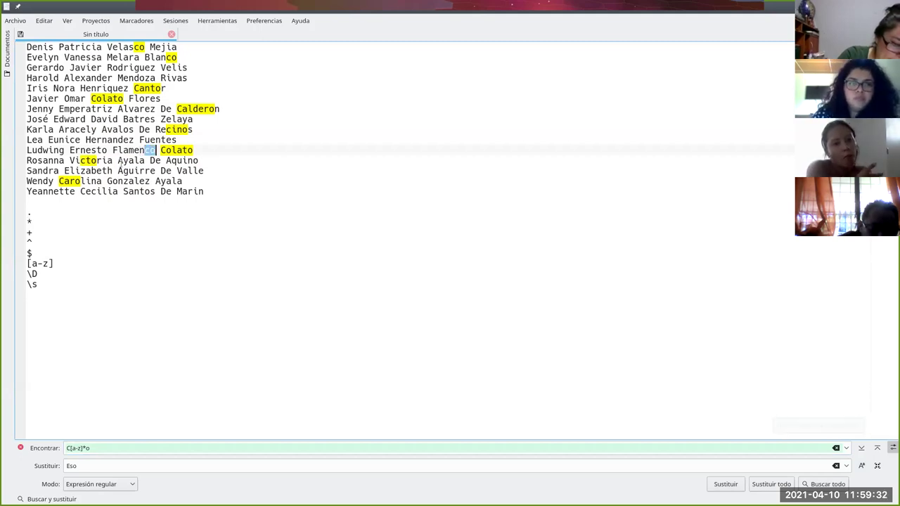
pyautogui.click(149, 149)
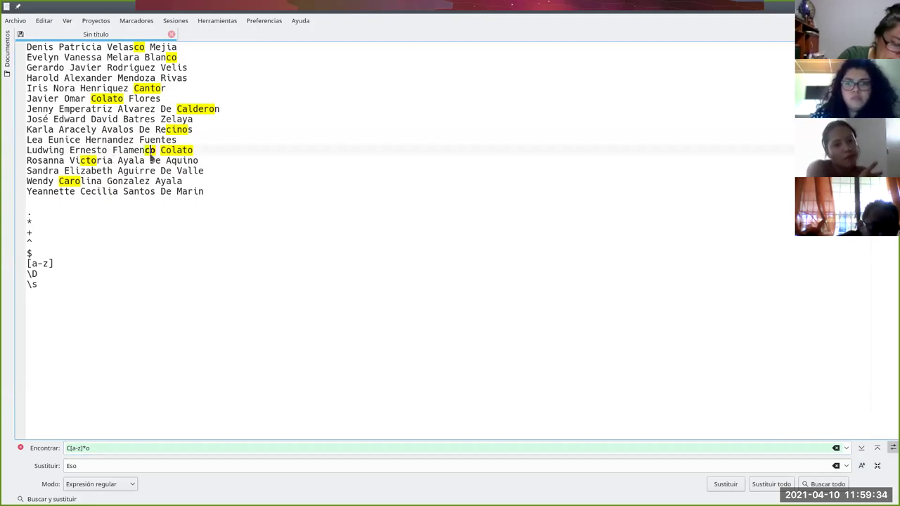
# Replace the asterisk with a plus sign to form C[a-z]+o, highlight all matches, and check the word ending in "co"
pyautogui.click(87, 447)
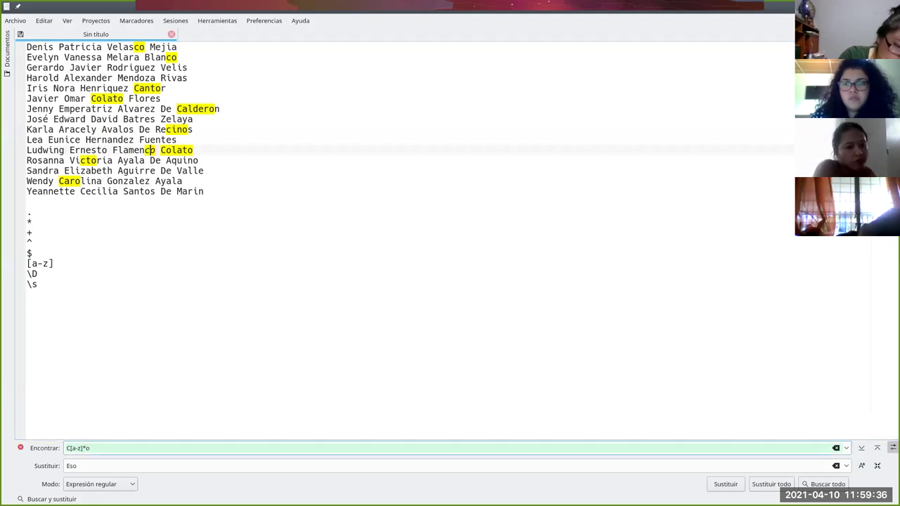
pyautogui.press('BackSpace')
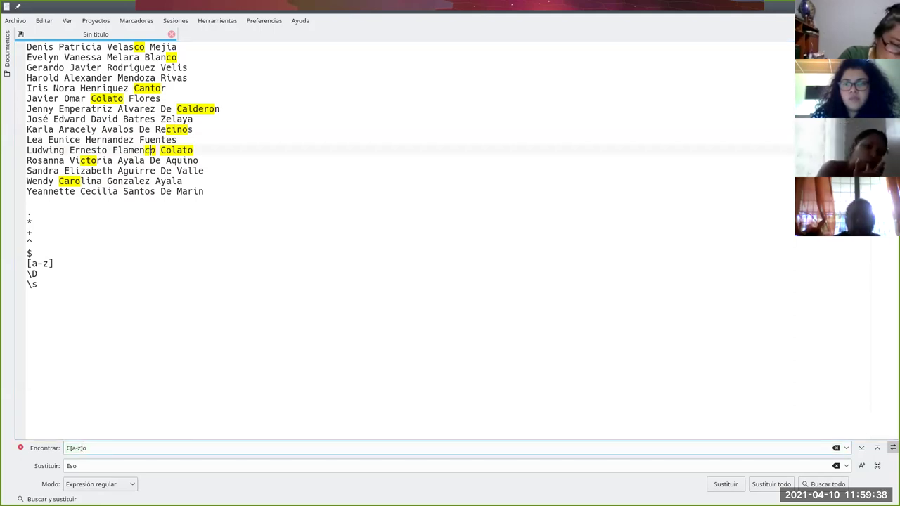
pyautogui.write('+')
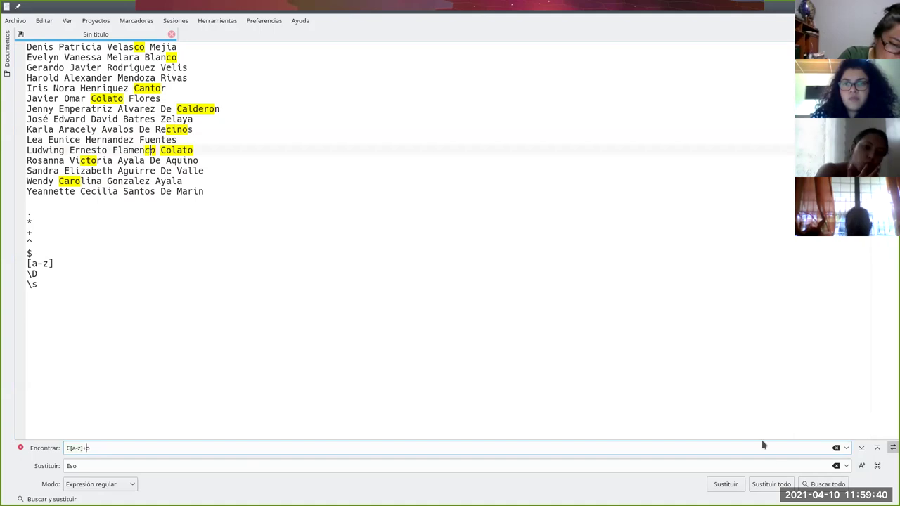
pyautogui.click(820, 490)
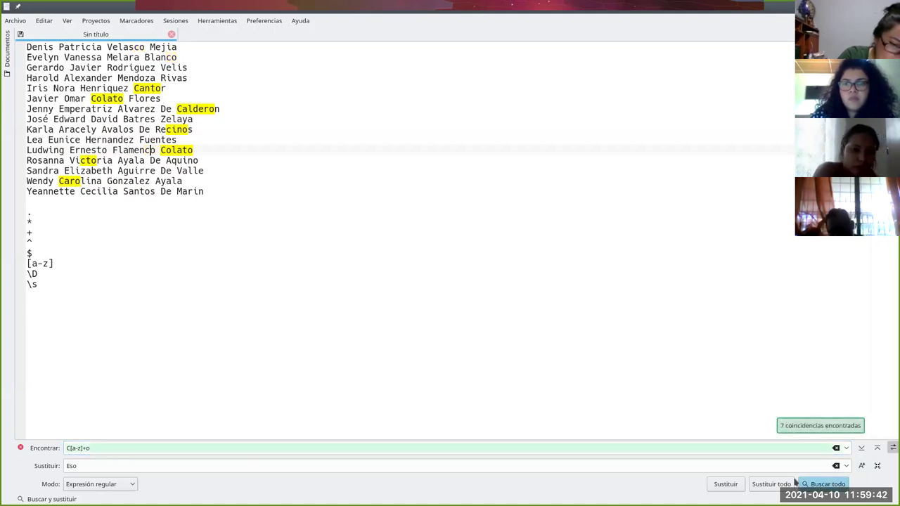
pyautogui.click(146, 161)
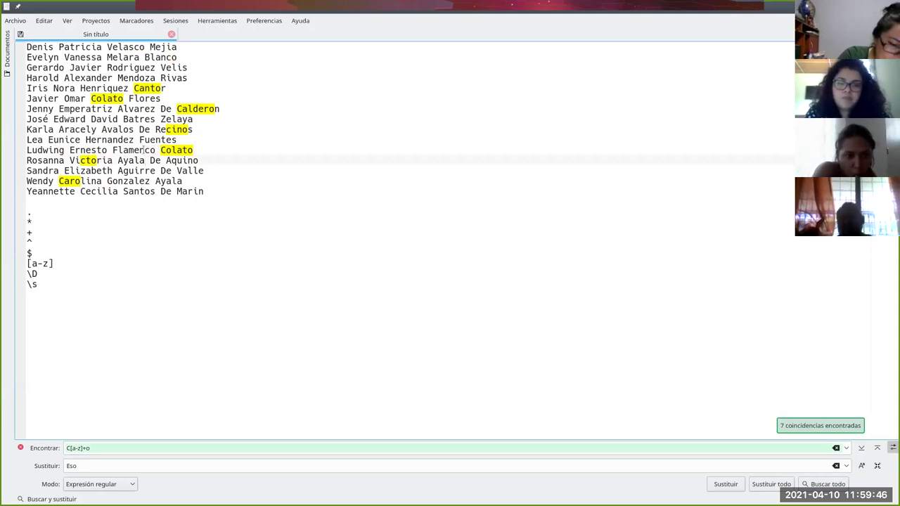
pyautogui.click(146, 150)
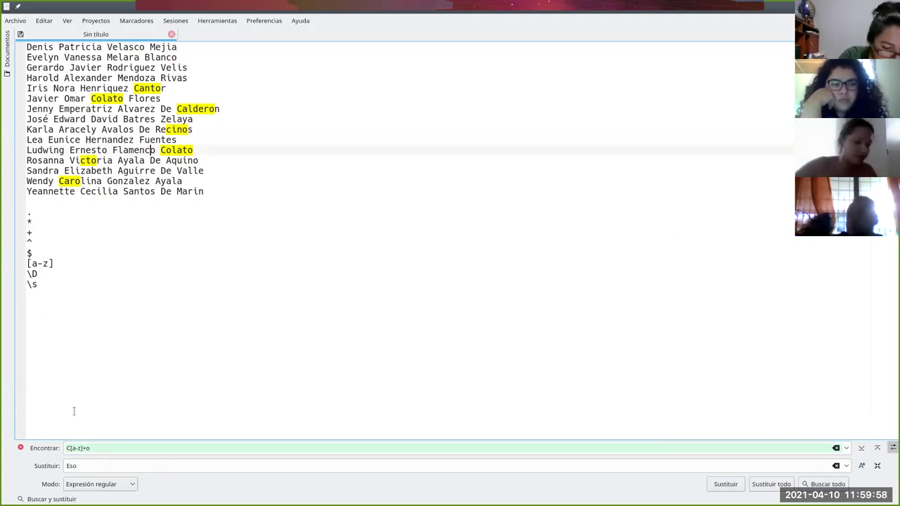
# Append the end-of-line anchor to form C[a-z]+o$ and highlight all matches
pyautogui.moveTo(99, 449); pyautogui.dragTo(68, 434)
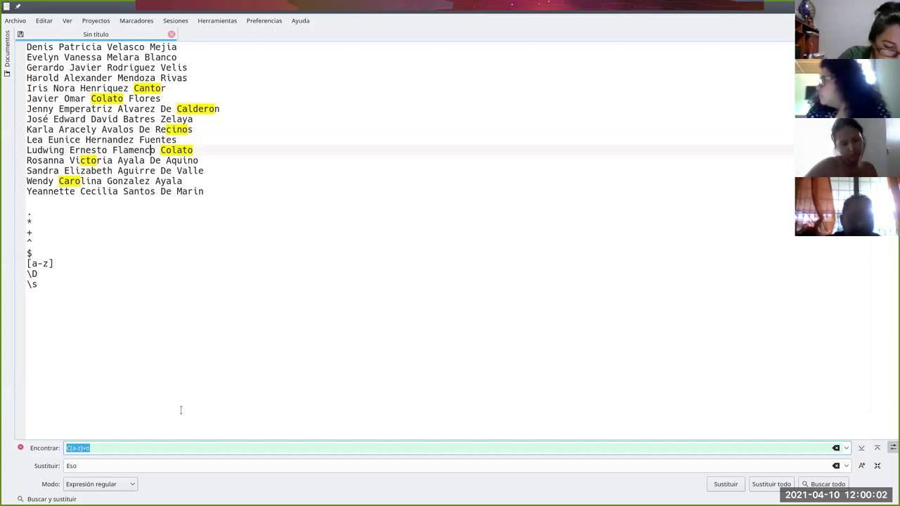
pyautogui.click(125, 451)
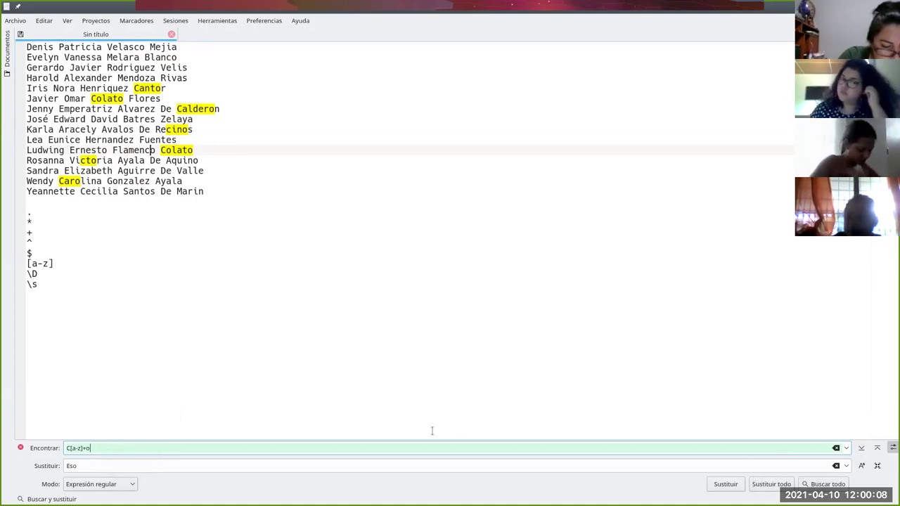
pyautogui.write('$')
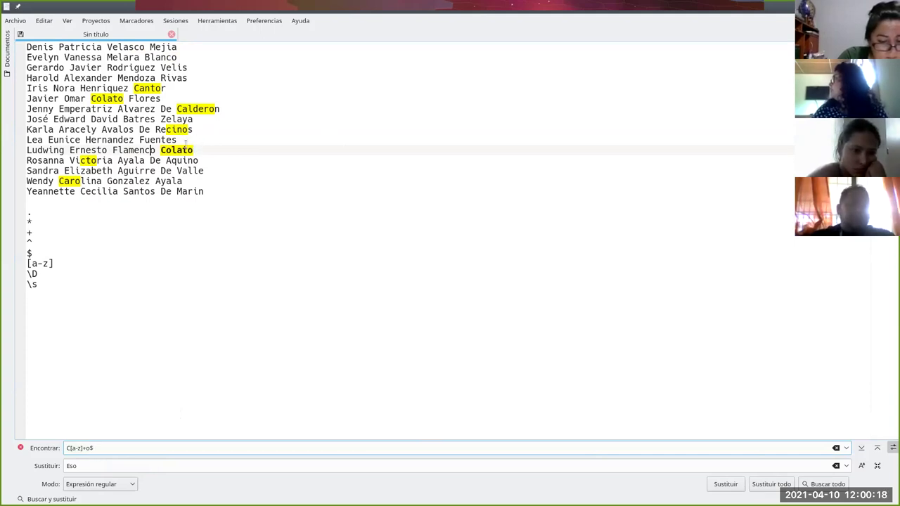
pyautogui.click(822, 484)
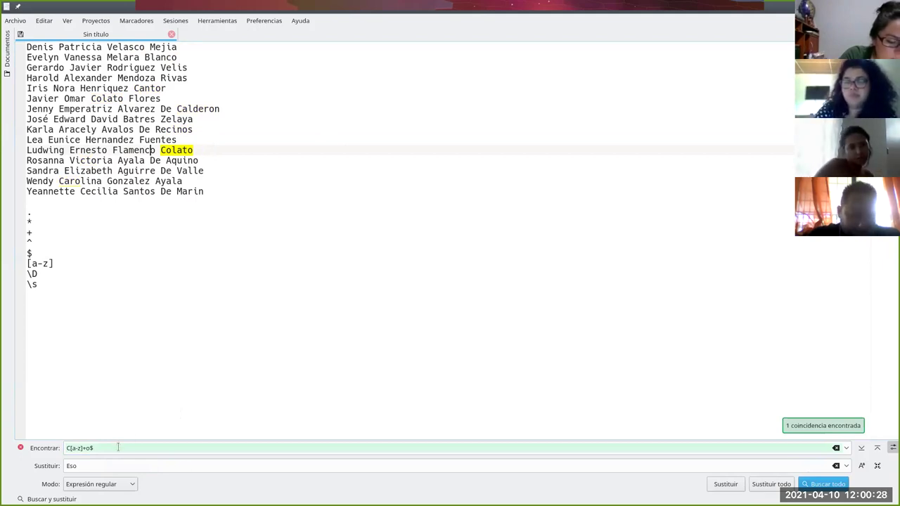
# Replace the search pattern with ^L\D* and highlight all of its matches in the names list
pyautogui.hotkey('ctrl', 'f')
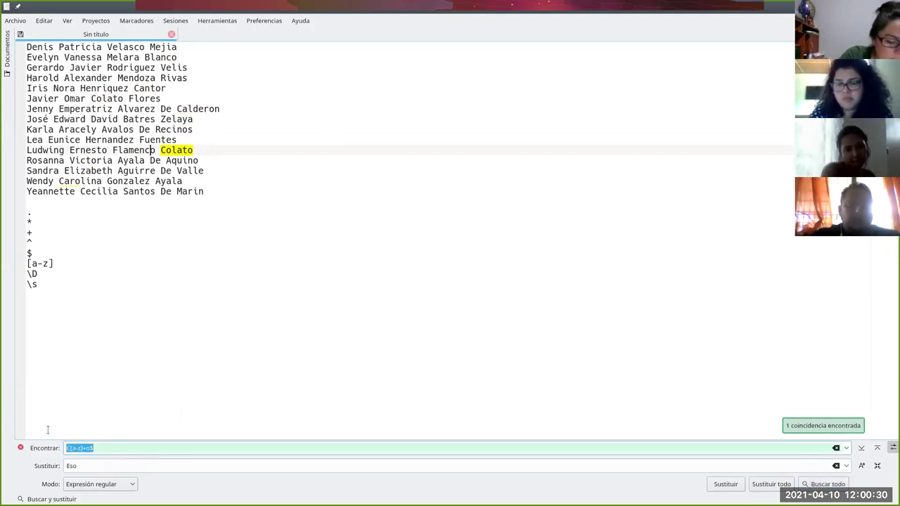
pyautogui.write('^')
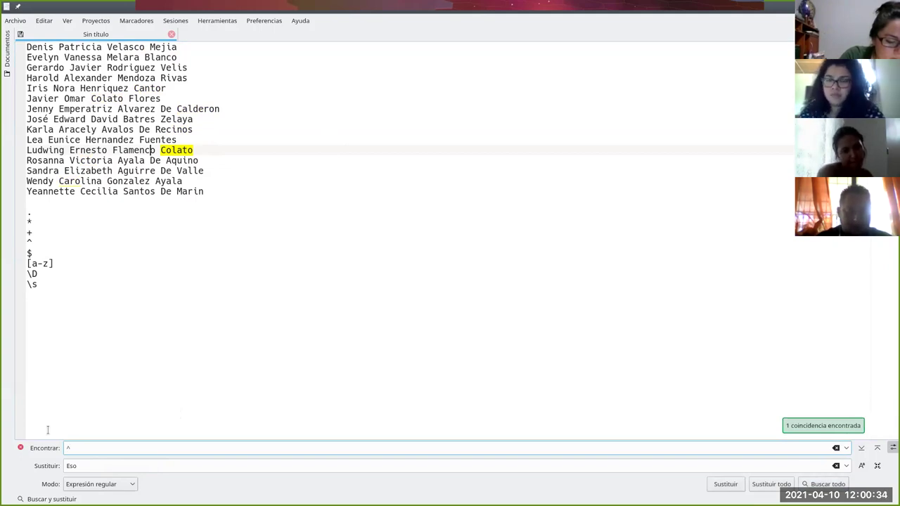
pyautogui.write('L')
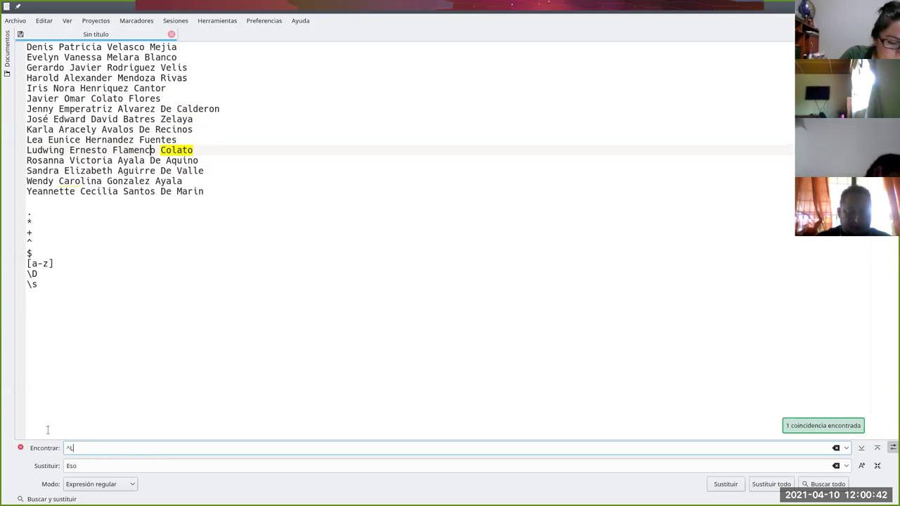
pyautogui.write('\\D')
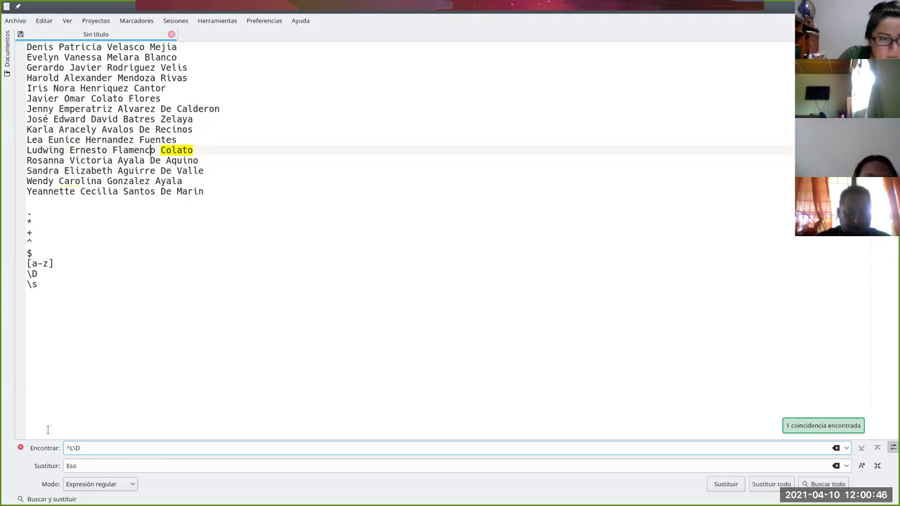
pyautogui.click(826, 483)
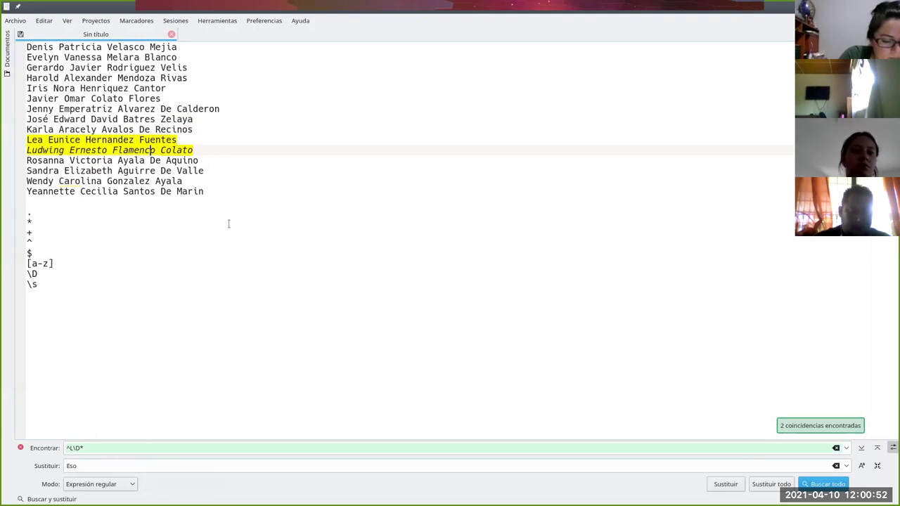
# Change the search pattern to ^L.*, highlight all matches, and briefly select the matched lines to point them out
pyautogui.click(77, 447)
pyautogui.press('BackSpace')
pyautogui.press('BackSpace')
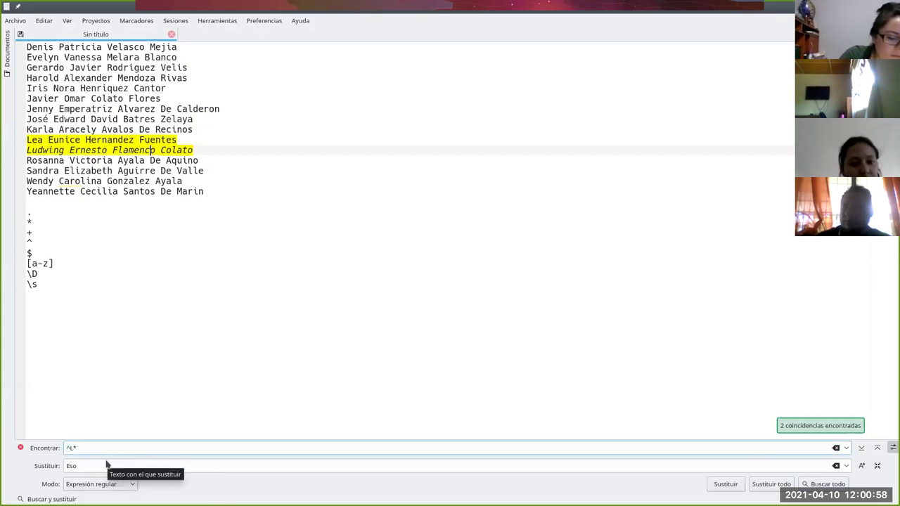
pyautogui.write('L.*')
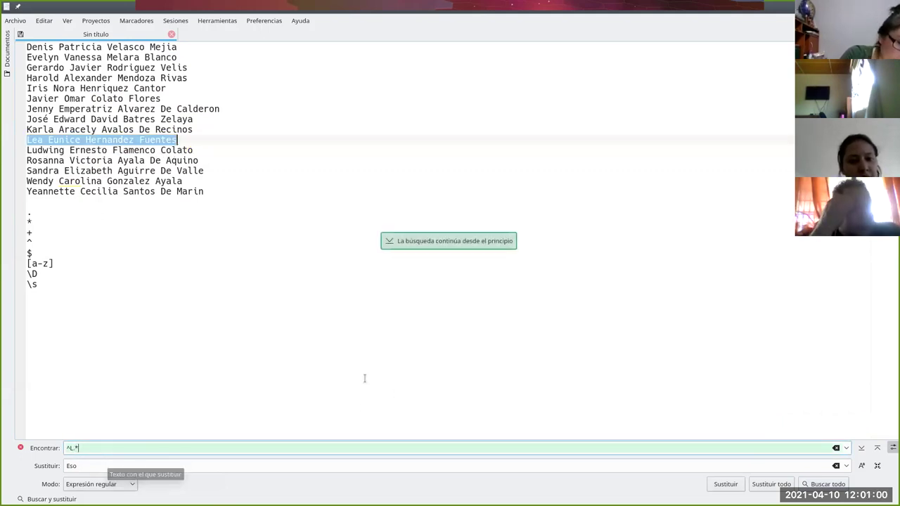
pyautogui.click(826, 484)
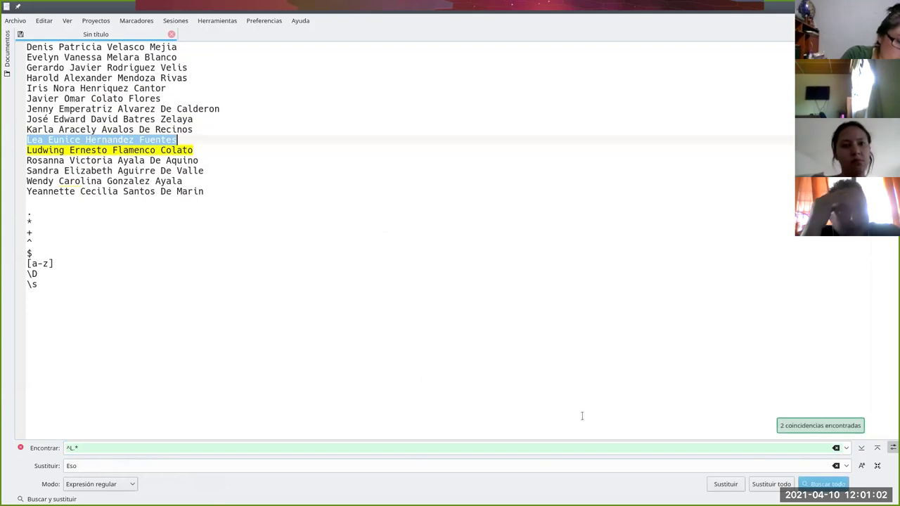
pyautogui.click(317, 251)
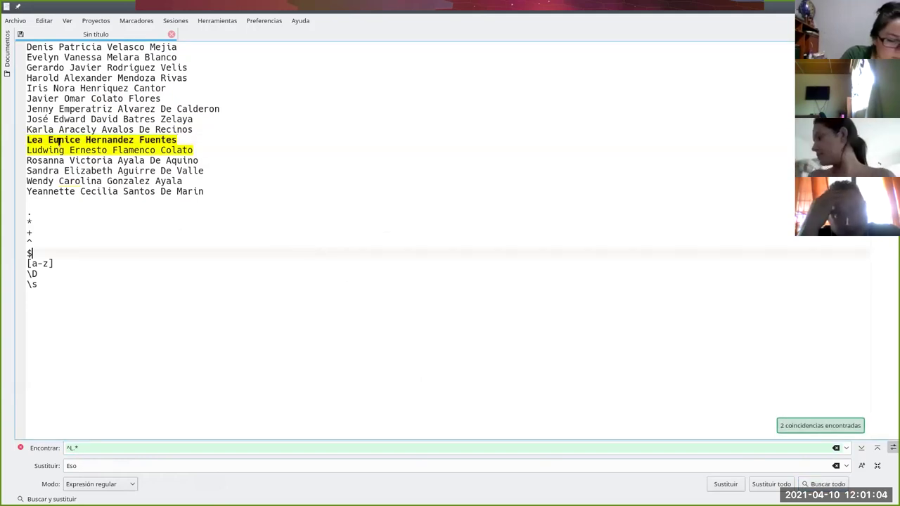
pyautogui.moveTo(195, 150); pyautogui.dragTo(26, 142)
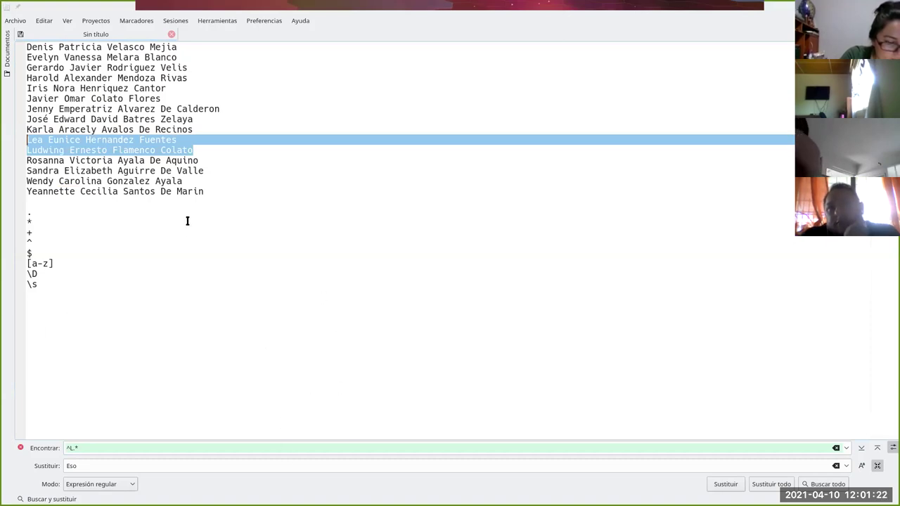
pyautogui.click(150, 242)
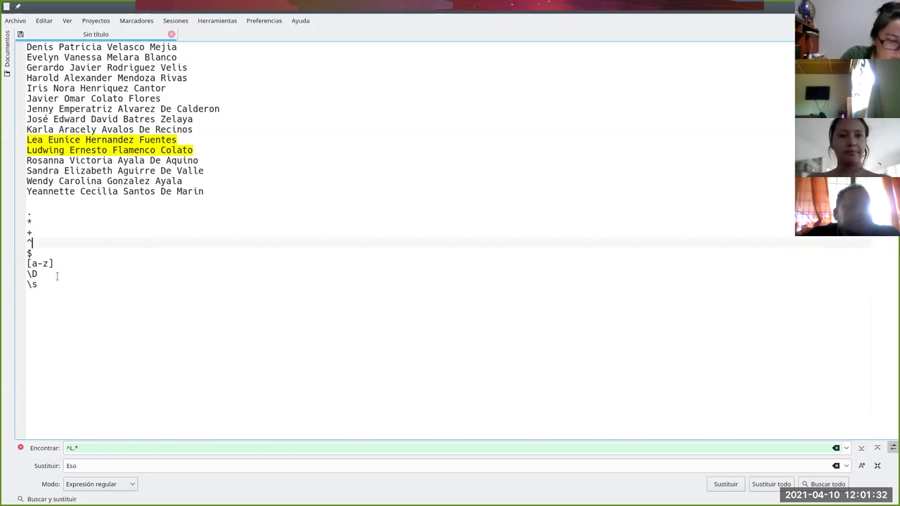
# Delete the list of regex symbols and the blank lines below the last name
pyautogui.moveTo(54, 284); pyautogui.dragTo(4, 216)
pyautogui.press('BackSpace')
pyautogui.press('BackSpace')
pyautogui.press('BackSpace')
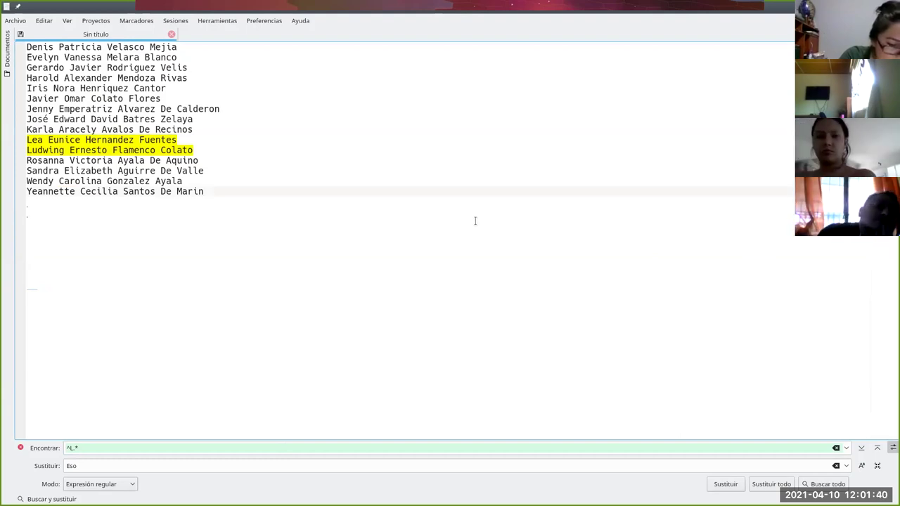
# Start saving the names list in the Documentos/Docencia/Semana 7 folder and enter estudiantes.txt as the file name
pyautogui.click(15, 20)
pyautogui.click(67, 102)
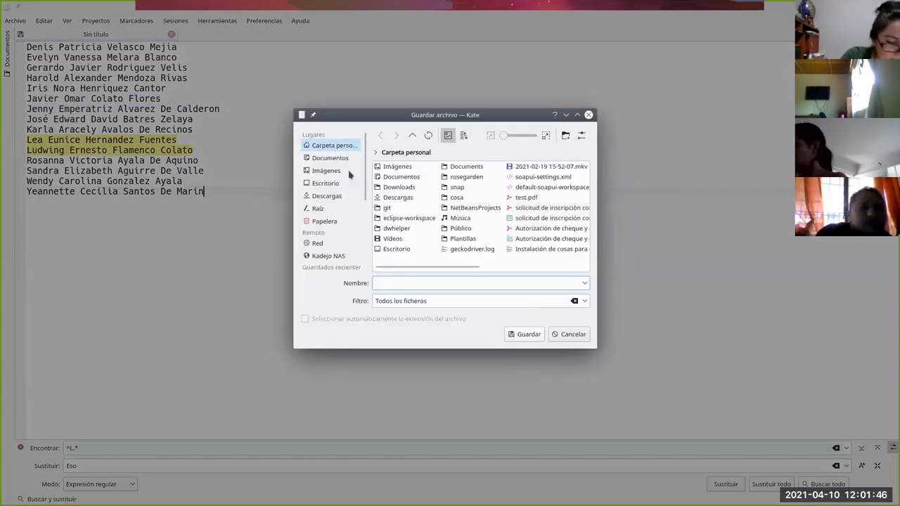
pyautogui.click(343, 158)
pyautogui.click(402, 177)
pyautogui.click(402, 177)
pyautogui.click(426, 282)
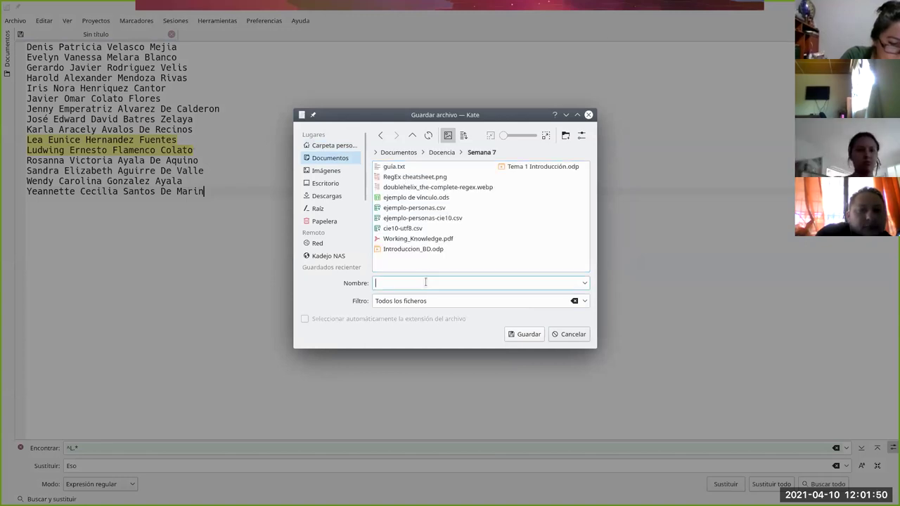
pyautogui.write('estudia')
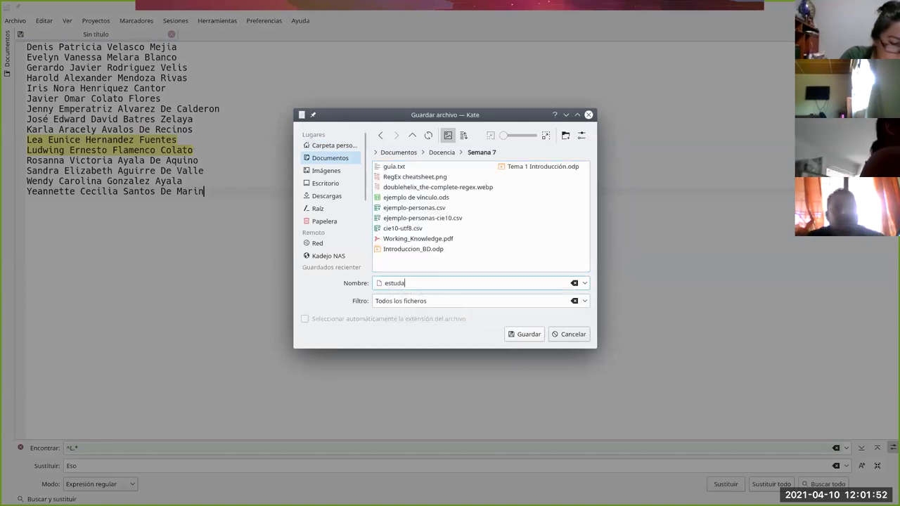
pyautogui.write('ntes.txt')
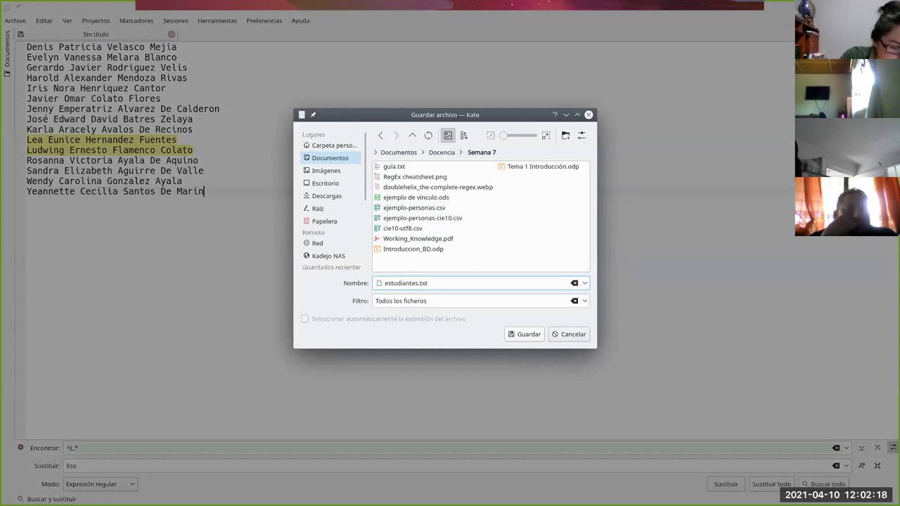
# Change the file name's extension to form estudiantes.csv and save the file
pyautogui.press('BackSpace')
pyautogui.press('BackSpace')
pyautogui.press('BackSpace')
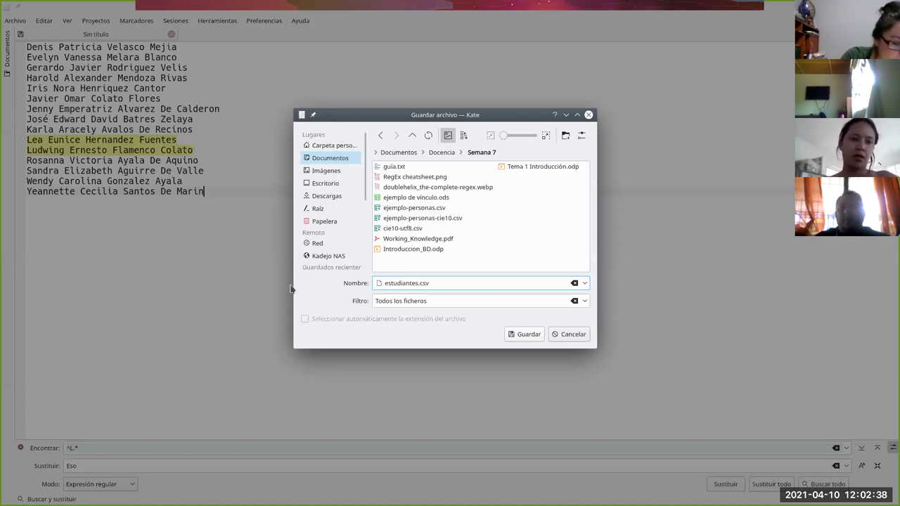
pyautogui.tripleClick(423, 282)
pyautogui.doubleClick(424, 283)
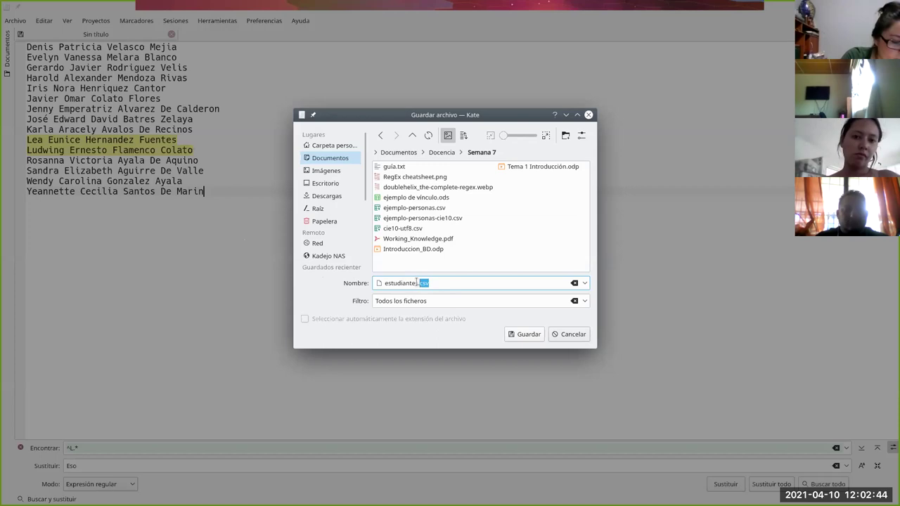
pyautogui.click(416, 282)
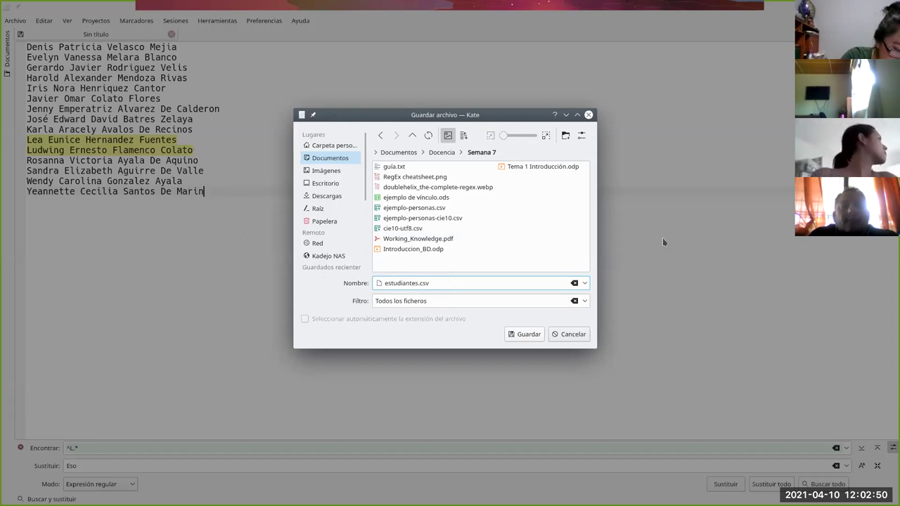
pyautogui.click(528, 336)
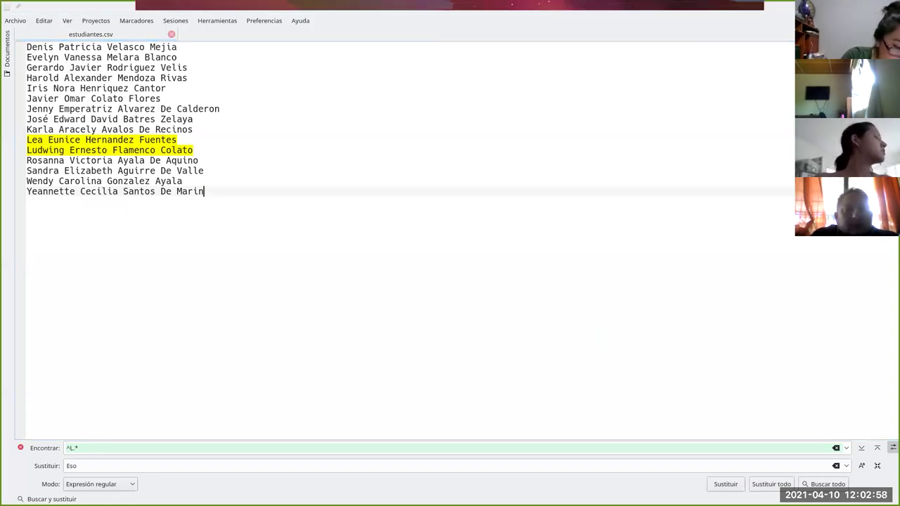
# Bring up the Dolphin window showing the Semana 7 folder and open estudiantes.csv in LibreOffice Calc
pyautogui.moveTo(899, 223); pyautogui.dragTo(596, 54)
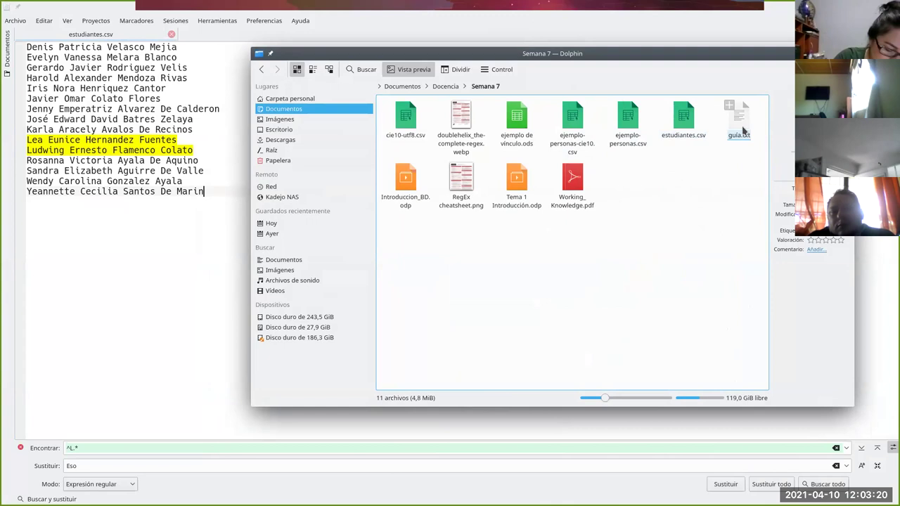
pyautogui.doubleClick(682, 120)
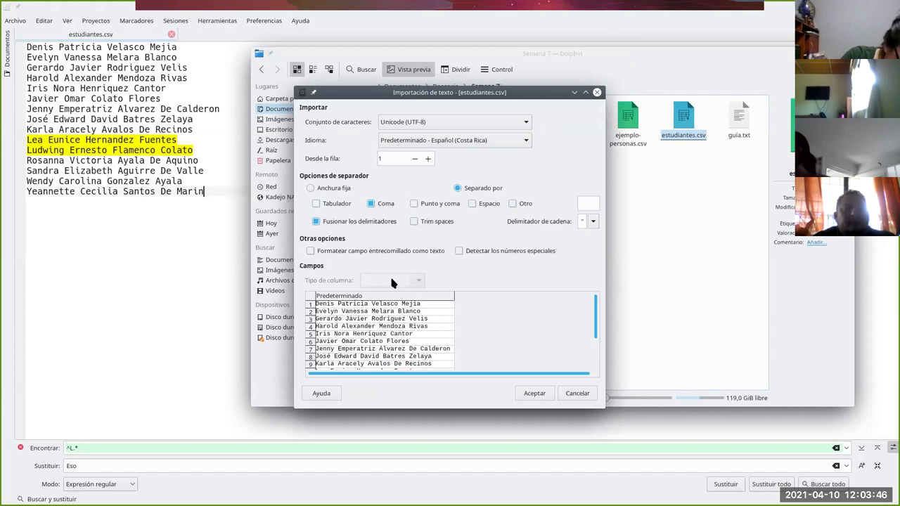
# Try the comma and space separators in the text import preview, keep only comma separation, and import the file
pyautogui.click(369, 205)
pyautogui.click(374, 206)
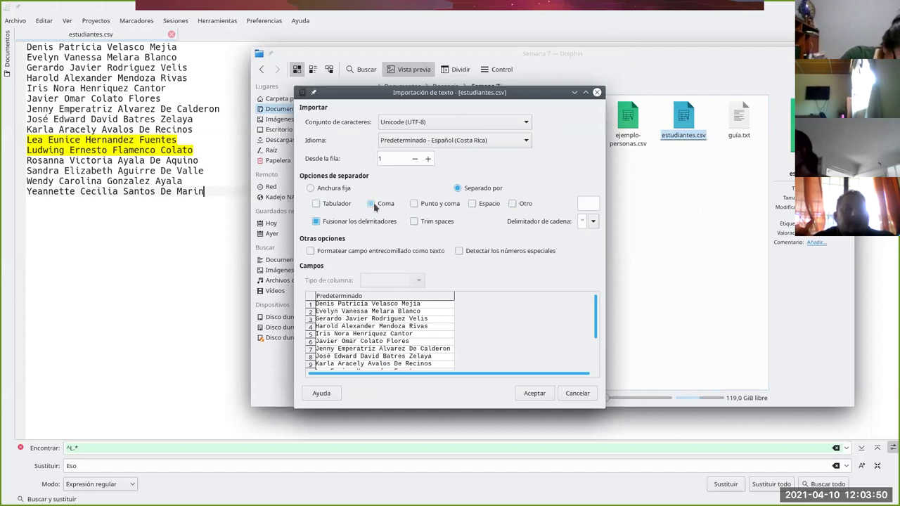
pyautogui.click(373, 205)
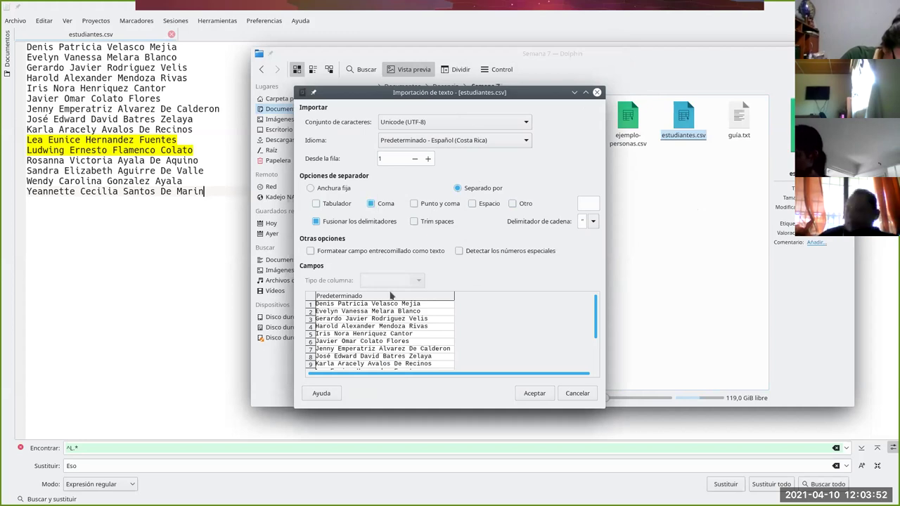
pyautogui.click(472, 205)
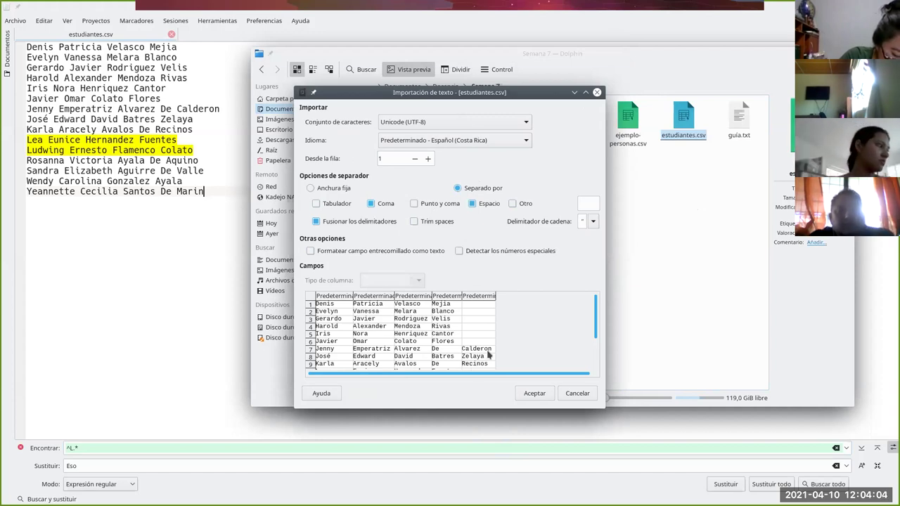
pyautogui.click(472, 205)
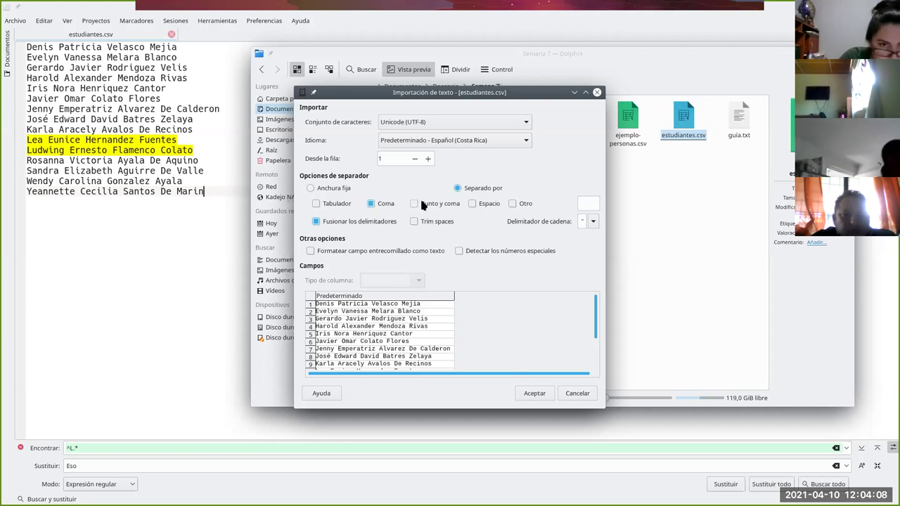
pyautogui.click(536, 395)
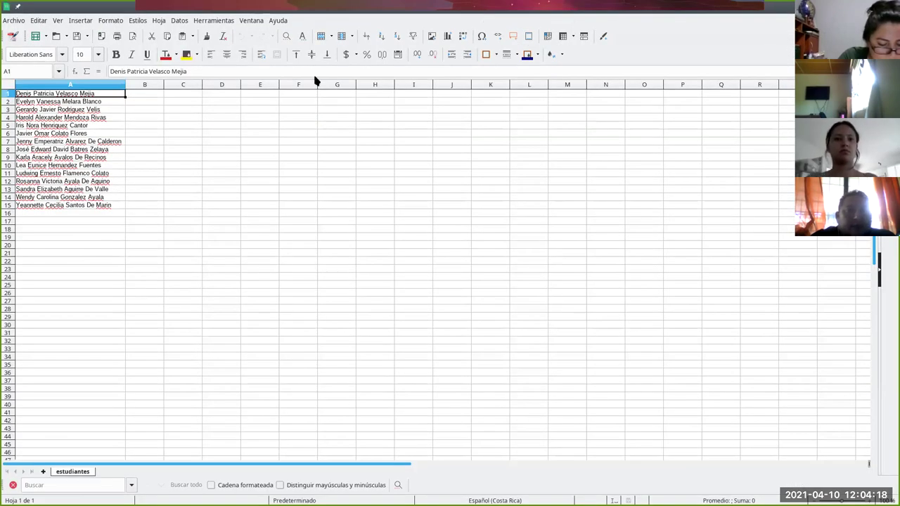
# Set the spreadsheet's view scale to 150 %
pyautogui.click(62, 20)
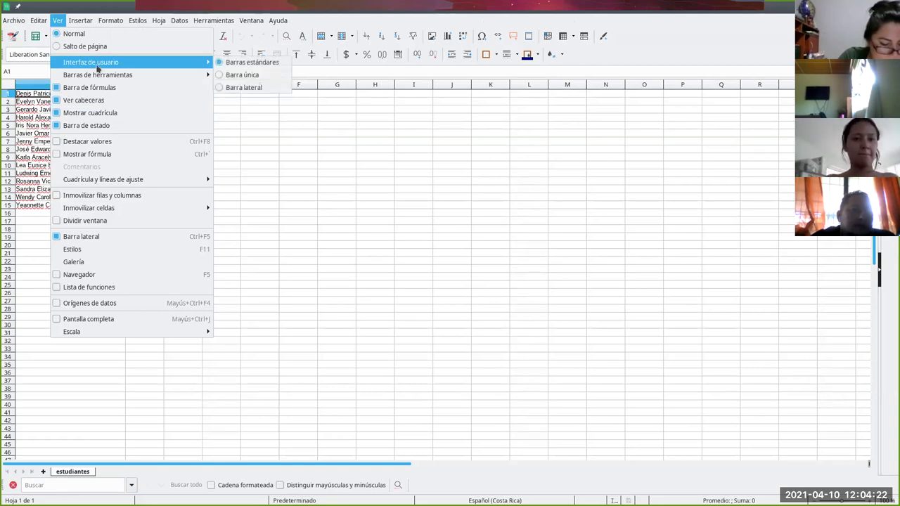
pyautogui.moveTo(177, 333)
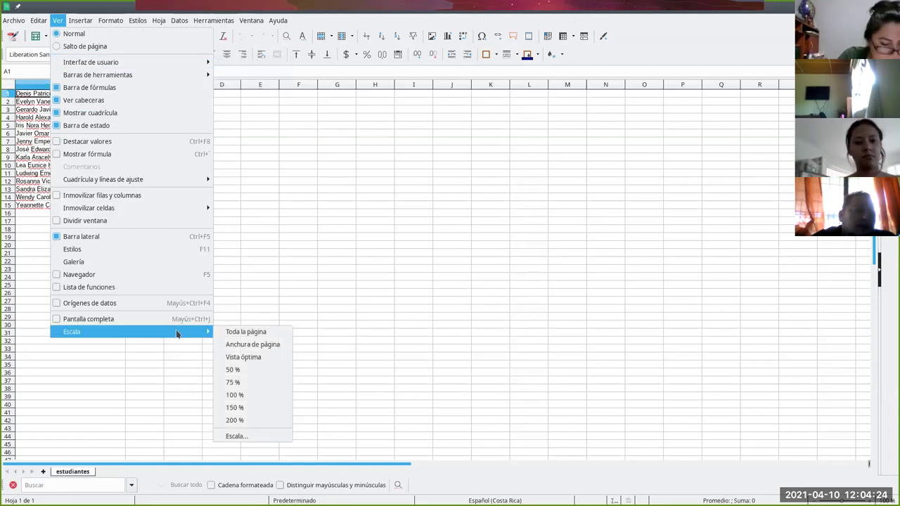
pyautogui.click(263, 409)
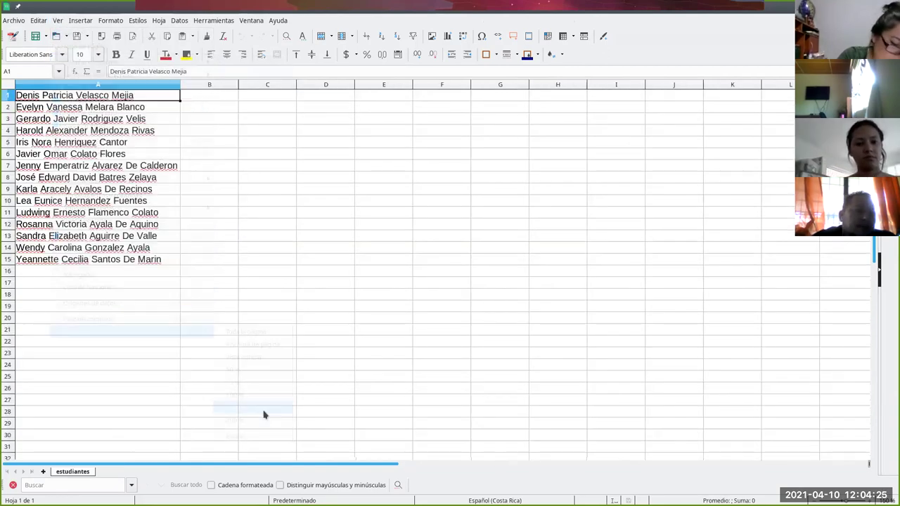
pyautogui.click(278, 215)
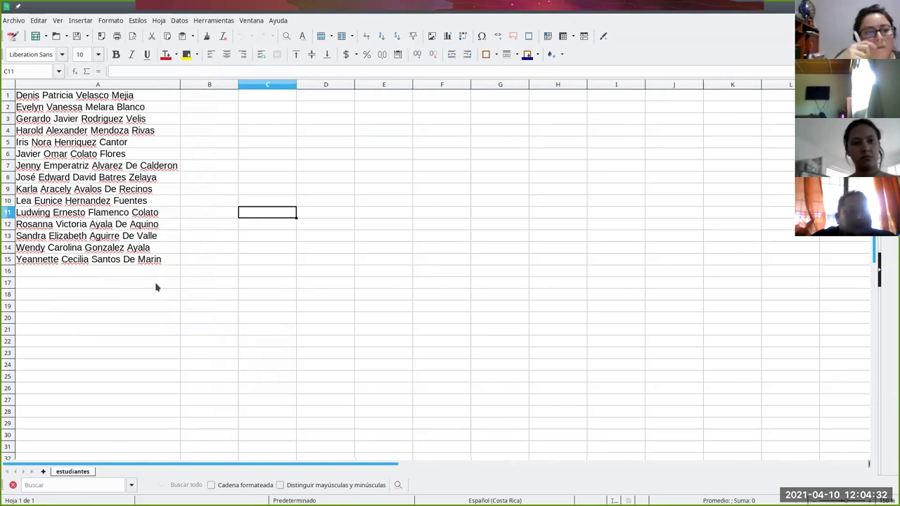
# Enter "Otra cosa" in cell A16 below the names and save the file, keeping the Texto CSV format
pyautogui.click(85, 272)
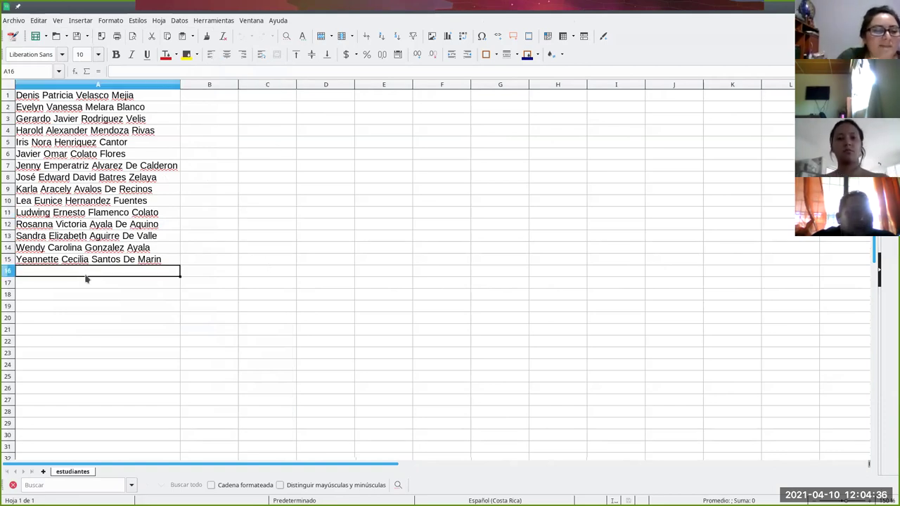
pyautogui.write('Otra cosa')
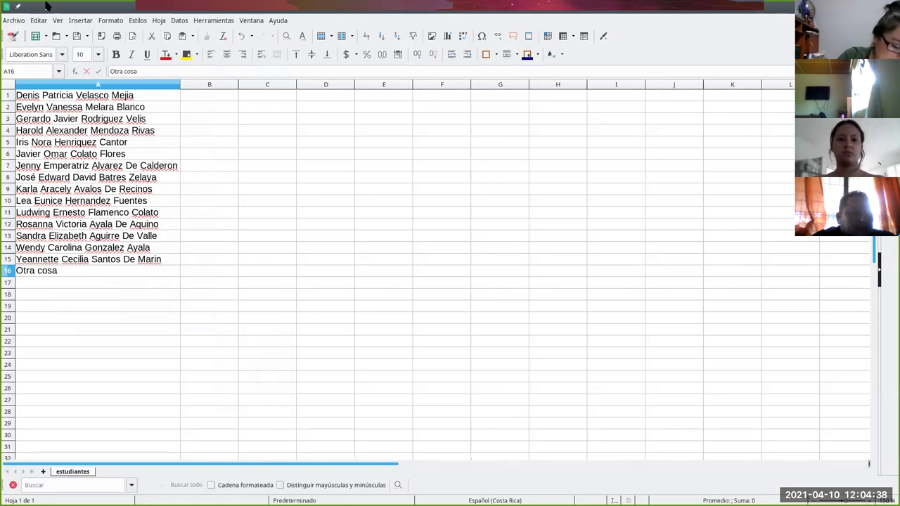
pyautogui.click(77, 36)
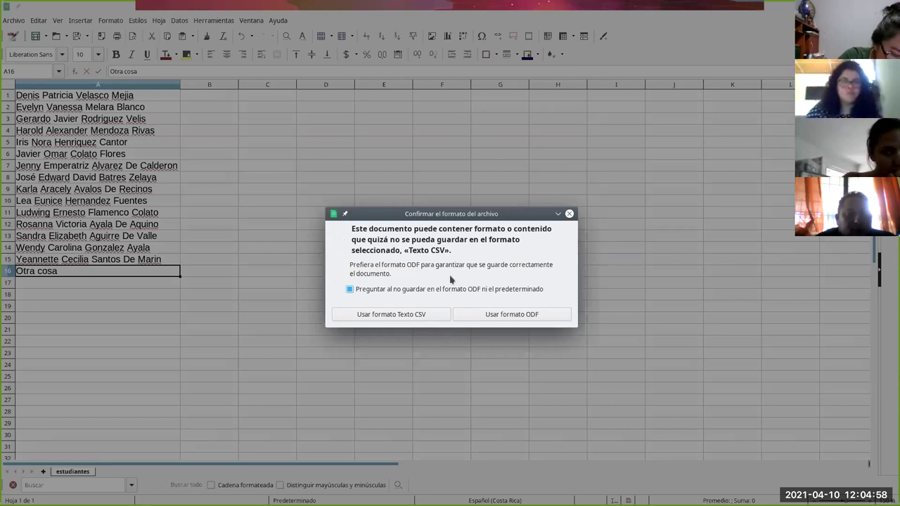
pyautogui.click(419, 314)
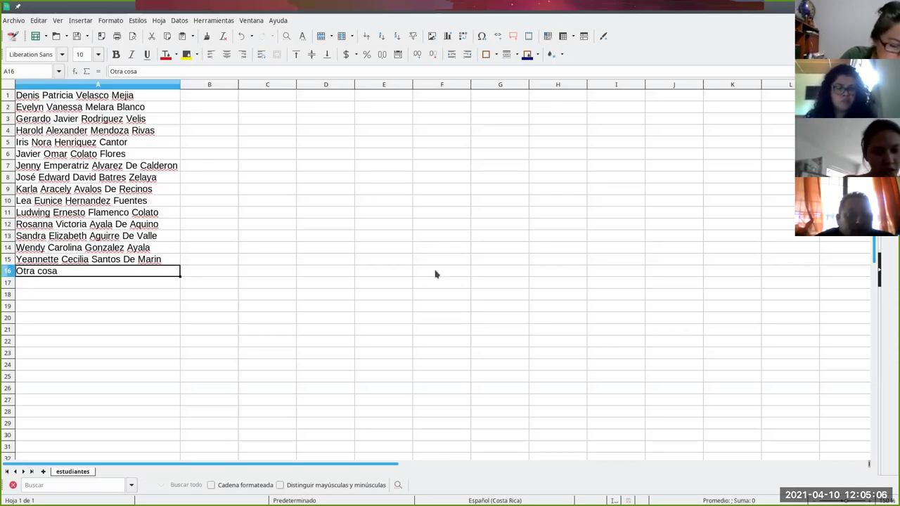
# Switch to the text editor with estudiantes.csv and show the differences between the open text and the version on disk
pyautogui.hotkey('alt', 'Tab')
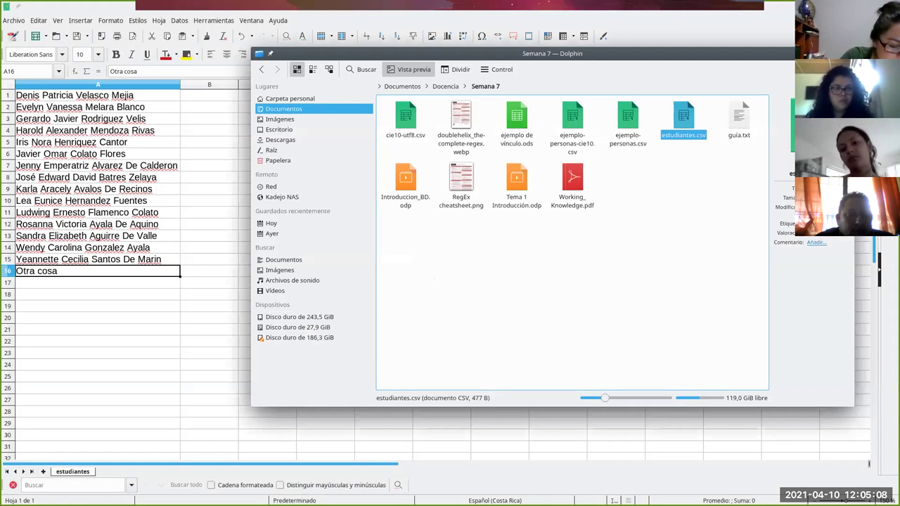
pyautogui.hotkey('alt', 'Tab')
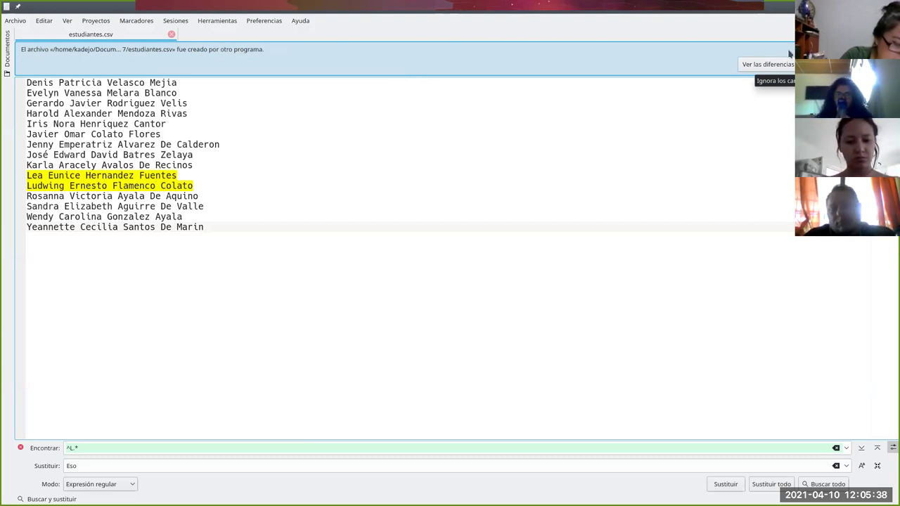
pyautogui.click(767, 65)
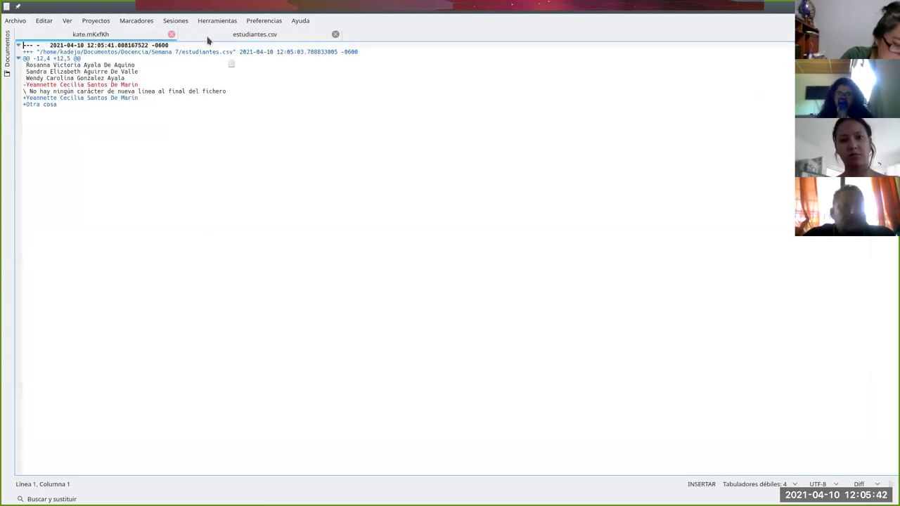
# Examine the removed and added lines in the diff, including the added "Otra cosa" line
pyautogui.click(28, 84)
pyautogui.moveTo(26, 84); pyautogui.dragTo(71, 85)
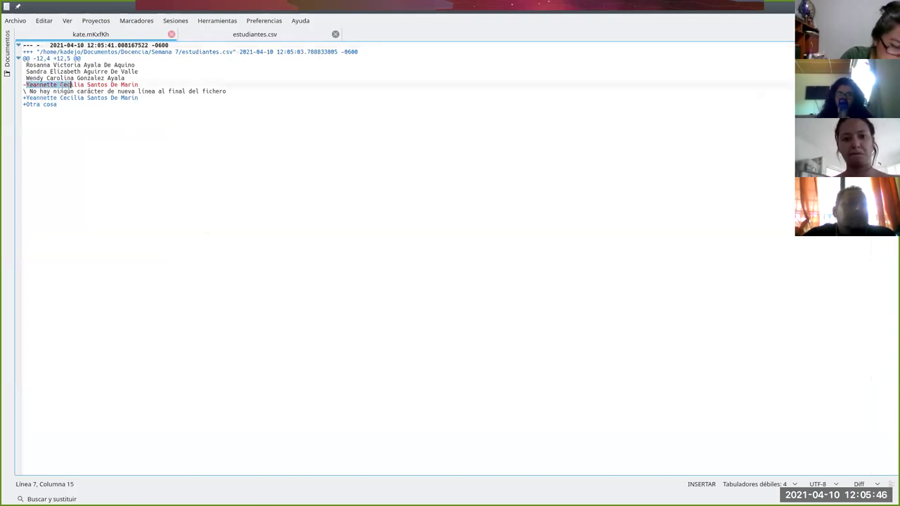
pyautogui.click(98, 111)
pyautogui.hotkey('shift', 'Up')
pyautogui.hotkey('shift', 'Up')
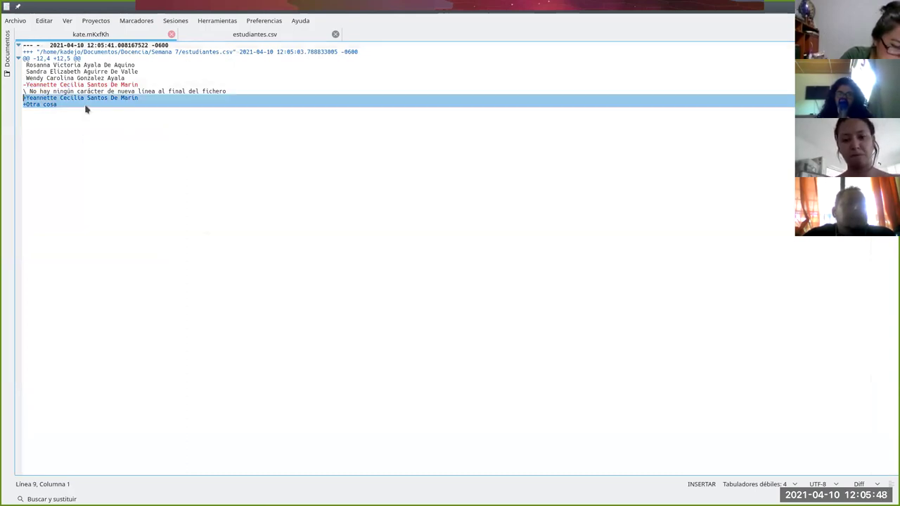
pyautogui.click(139, 85)
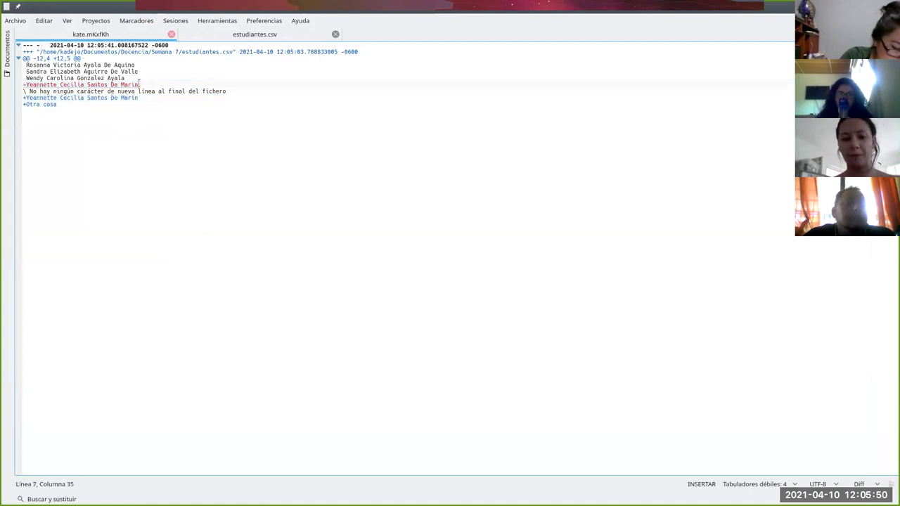
pyautogui.click(71, 111)
pyautogui.hotkey('shift', 'Up')
pyautogui.hotkey('shift', 'Up')
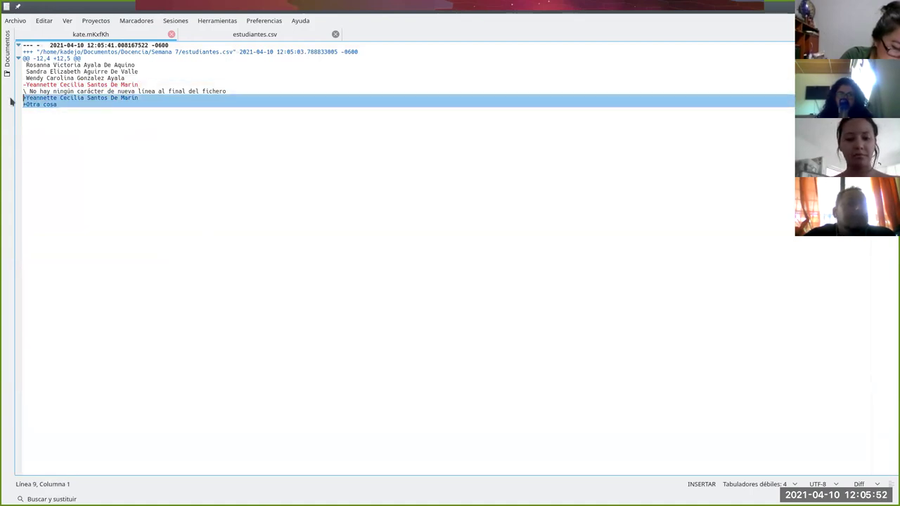
pyautogui.click(63, 104)
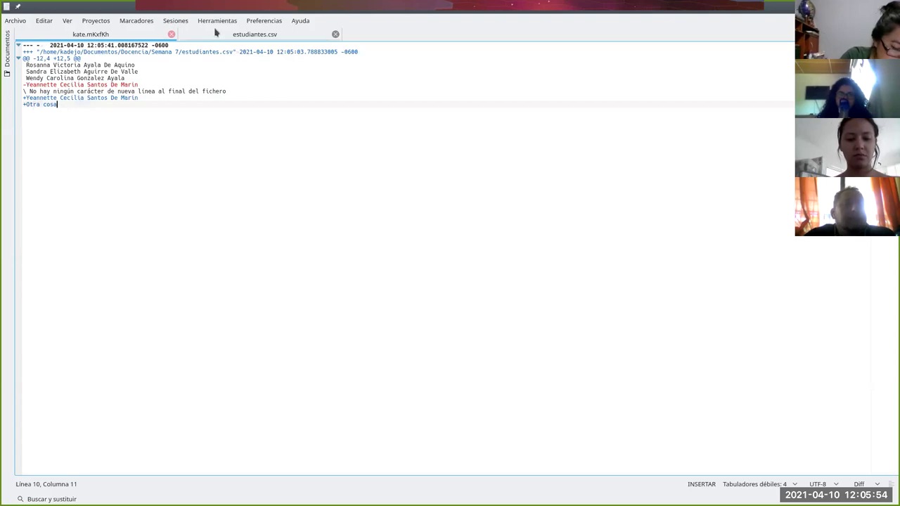
# Close the diff document and reload estudiantes.csv from disk, placing the cursor after the last line
pyautogui.click(171, 35)
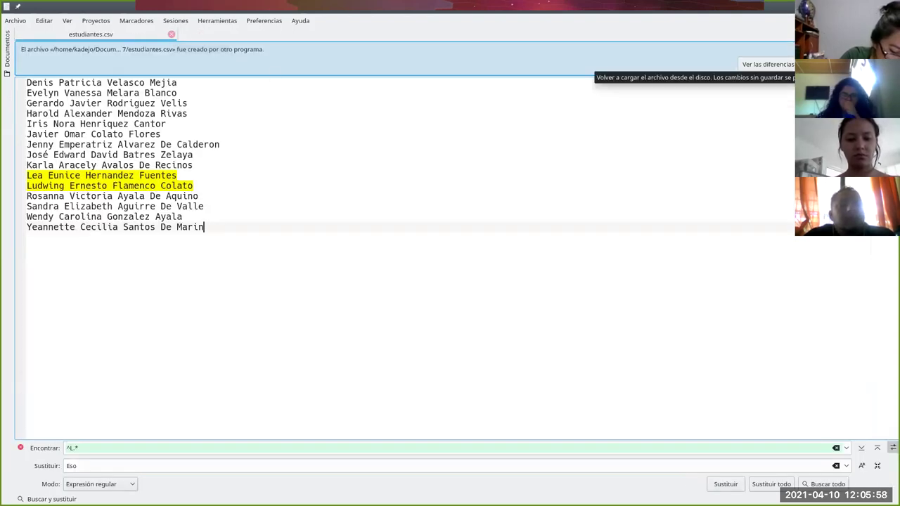
pyautogui.click(823, 64)
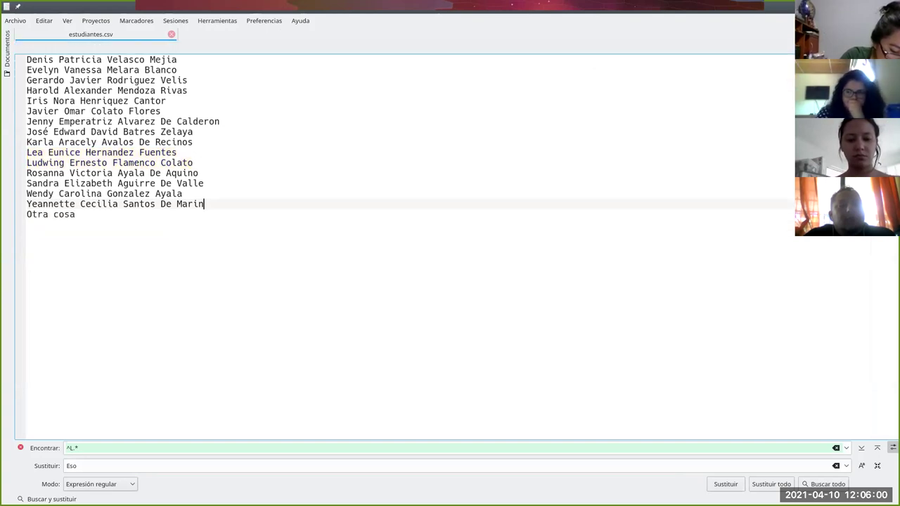
pyautogui.click(73, 221)
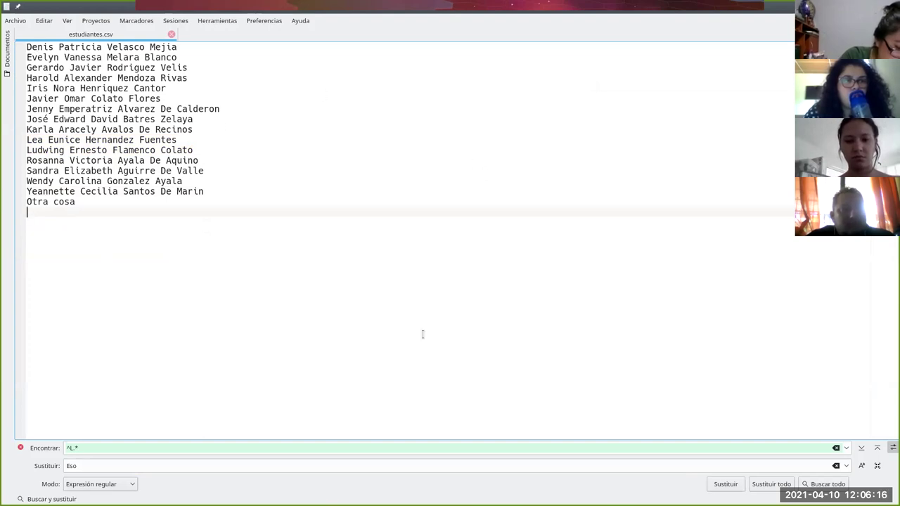
# Switch back to LibreOffice Calc and insert an empty column before the column of names
pyautogui.hotkey('alt', 'Tab')
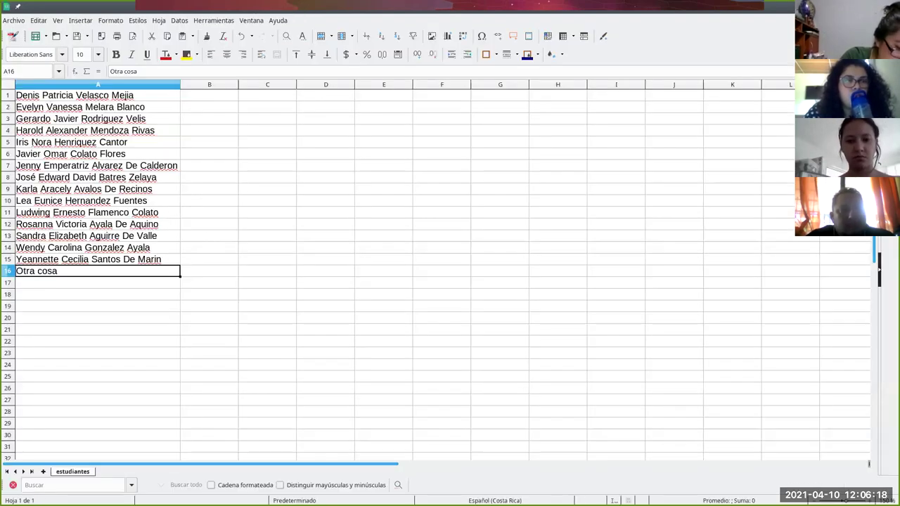
pyautogui.rightClick(28, 87)
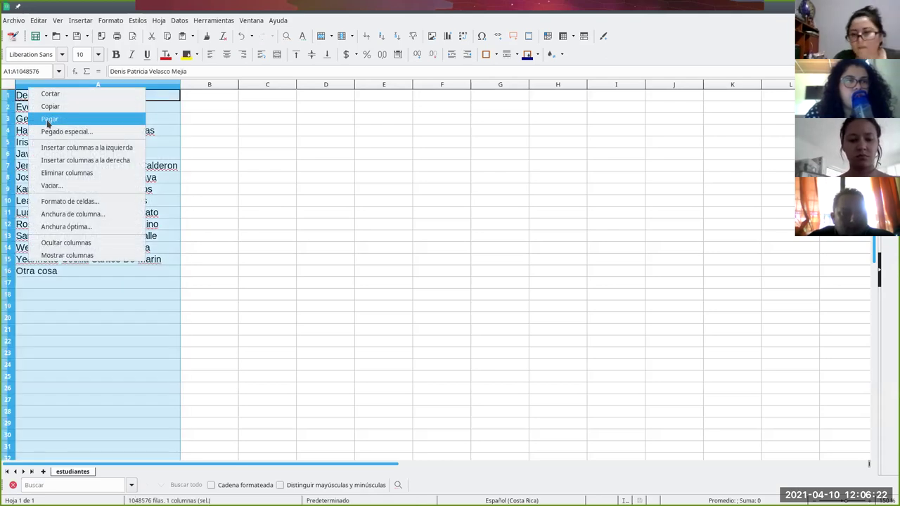
pyautogui.click(71, 149)
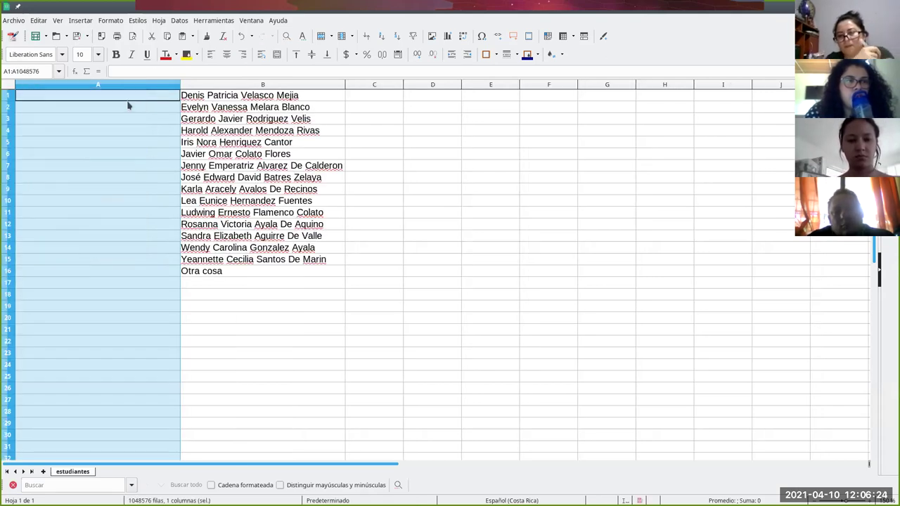
# Enter 1 in cell A1, fill the series down to 16 in A16, narrow column A to fit the numbers, and save the file
pyautogui.click(129, 100)
pyautogui.write('1')
pyautogui.press('Return')
pyautogui.click(177, 98)
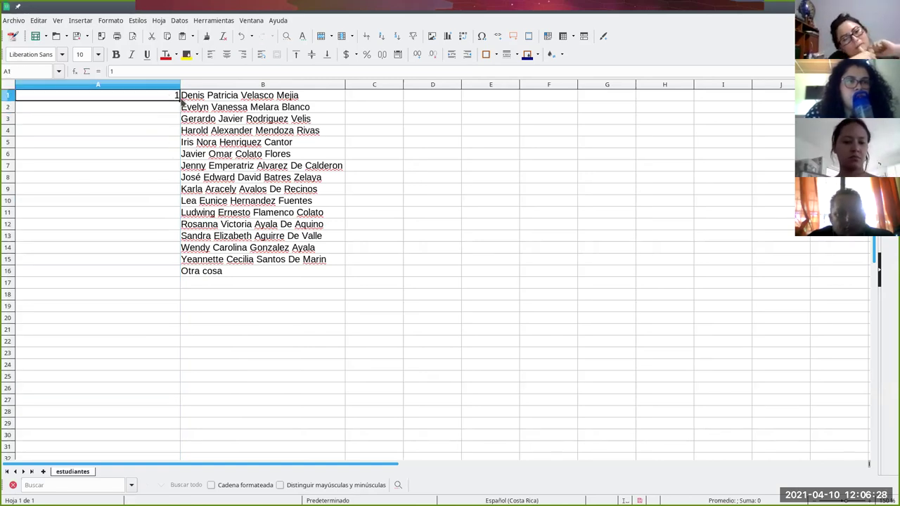
pyautogui.moveTo(179, 101); pyautogui.dragTo(185, 277)
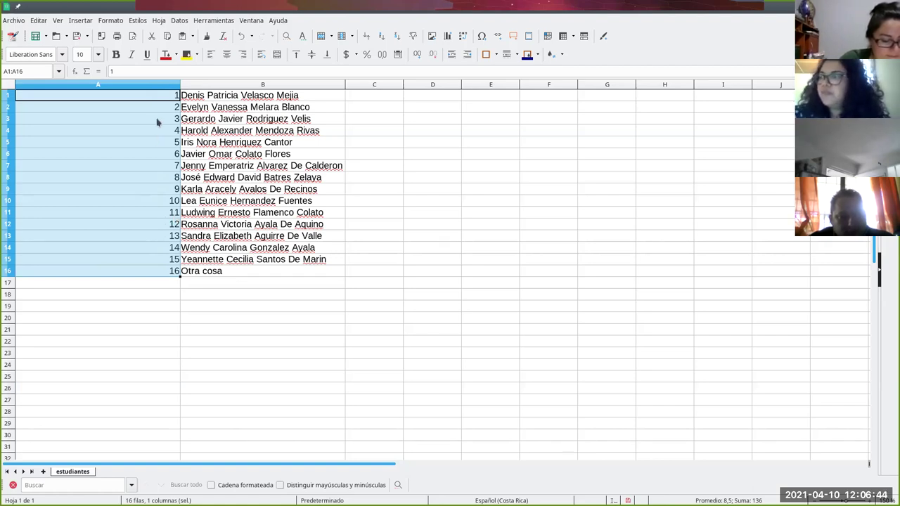
pyautogui.click(156, 140)
pyautogui.click(162, 98)
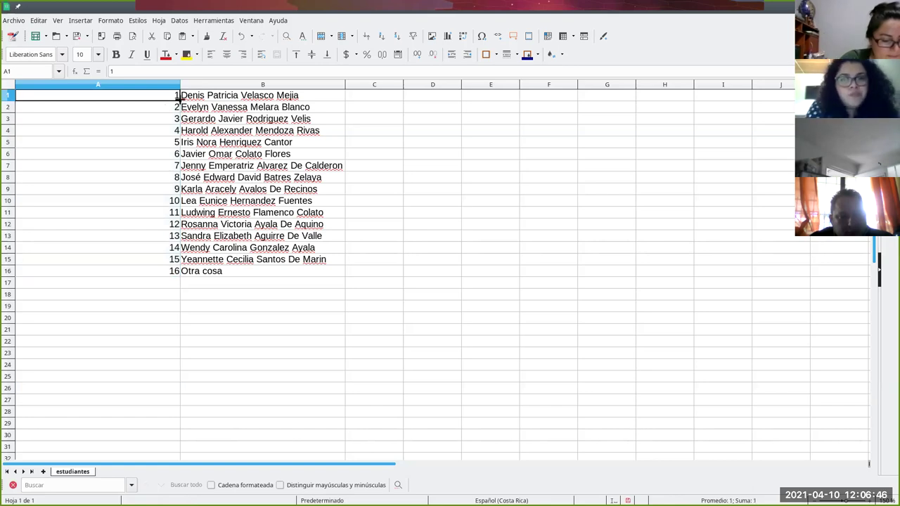
pyautogui.moveTo(180, 101); pyautogui.dragTo(180, 273)
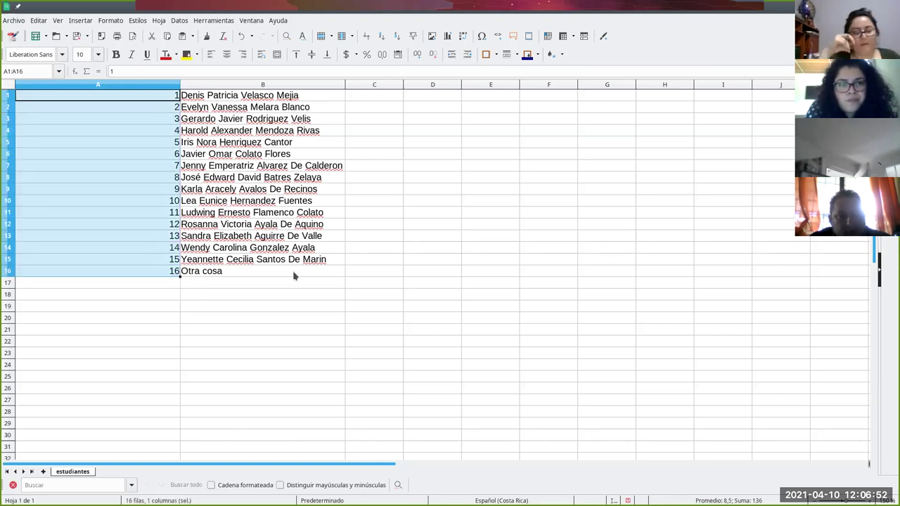
pyautogui.moveTo(180, 82); pyautogui.dragTo(31, 82)
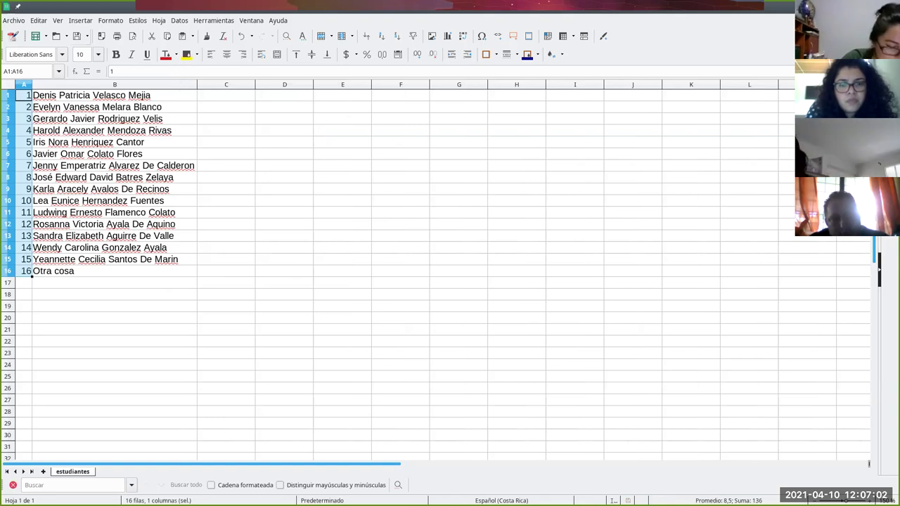
# Switch to the text editor, reload estudiantes.csv from disk, and inspect the commas between the numbers and the names
pyautogui.hotkey('alt', 'Tab')
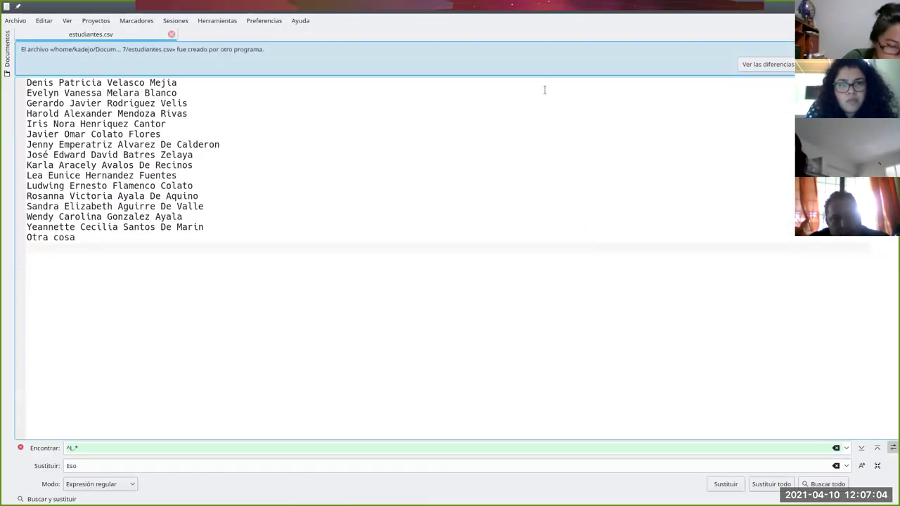
pyautogui.press('F5')
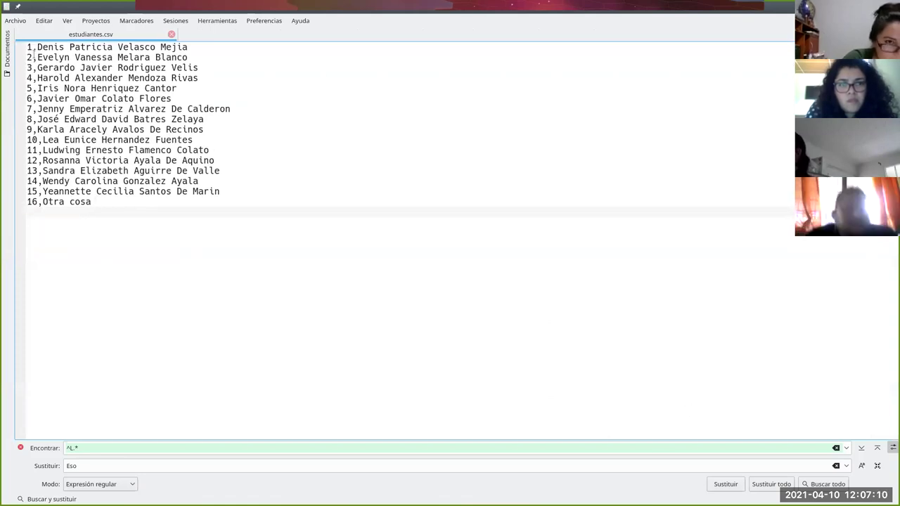
pyautogui.click(32, 50)
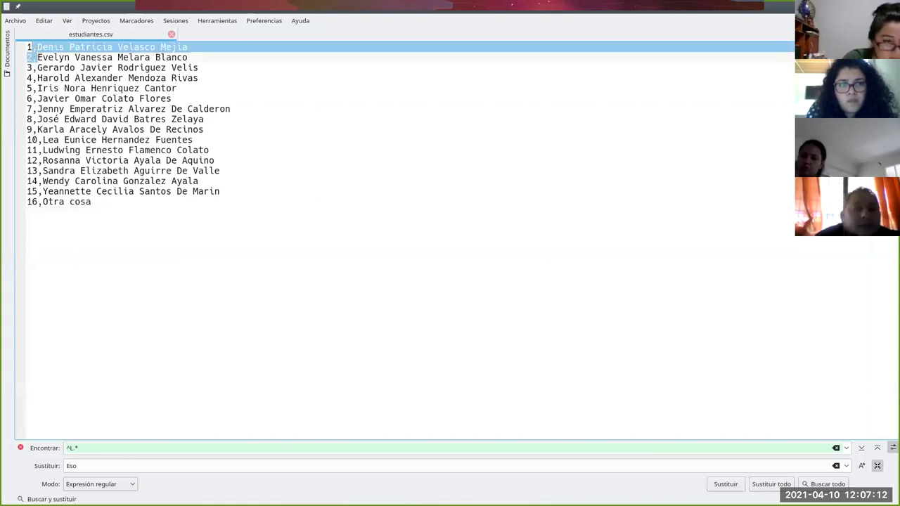
pyautogui.click(172, 98)
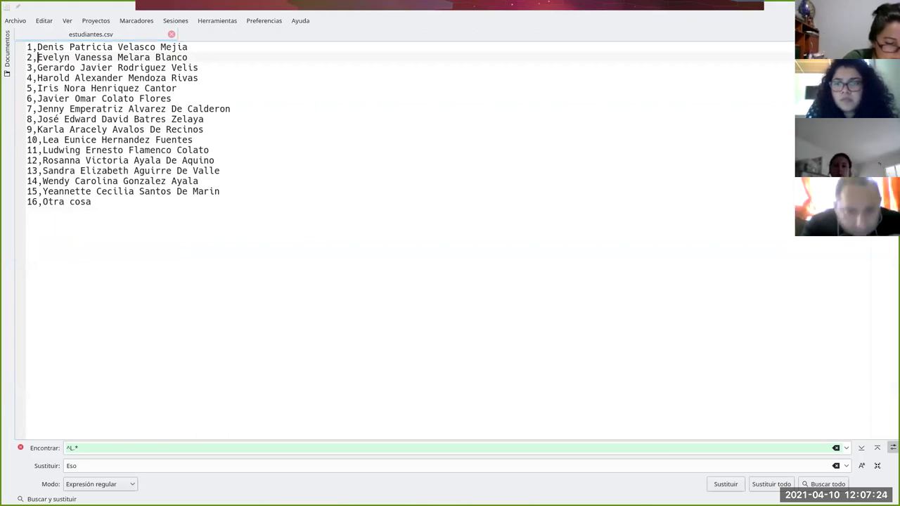
# Create a new text document and paste the copied list of topics with their presentation order into it
pyautogui.click(16, 20)
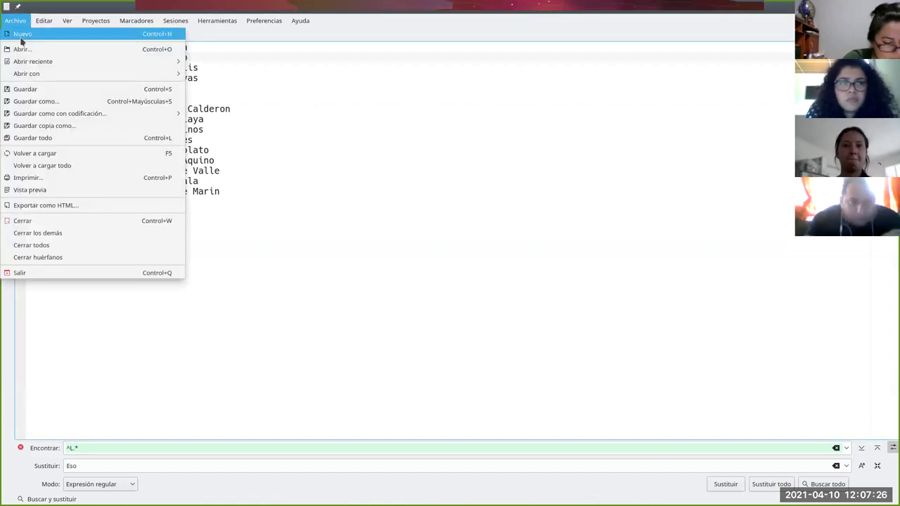
pyautogui.click(22, 35)
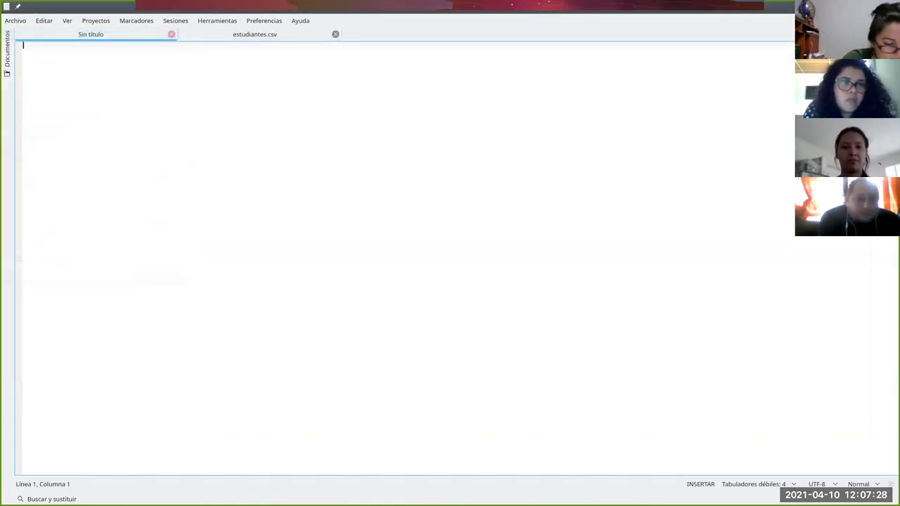
pyautogui.hotkey('alt', 'Tab')
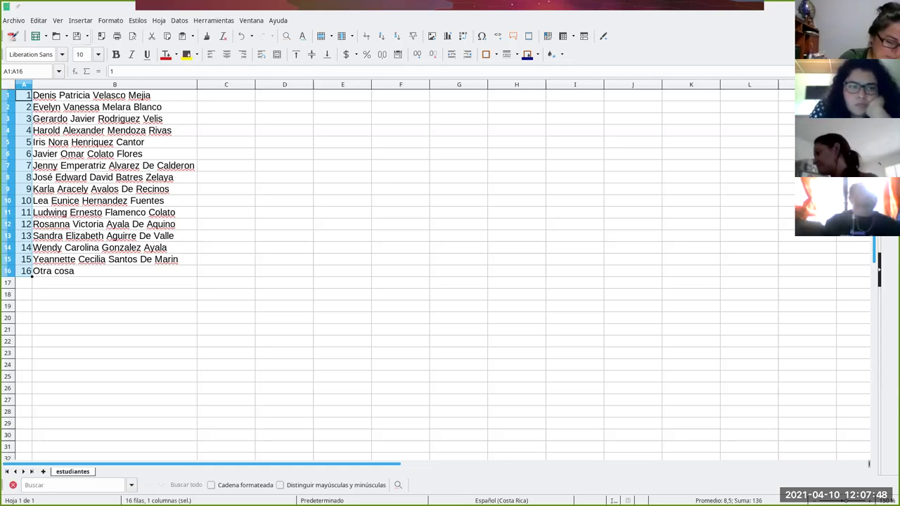
pyautogui.hotkey('alt', 'Tab')
pyautogui.rightClick(34, 62)
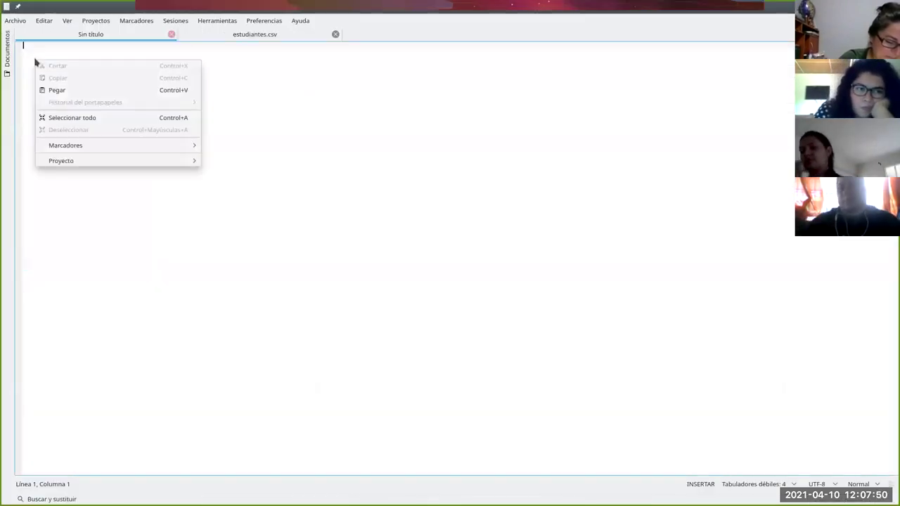
pyautogui.click(60, 90)
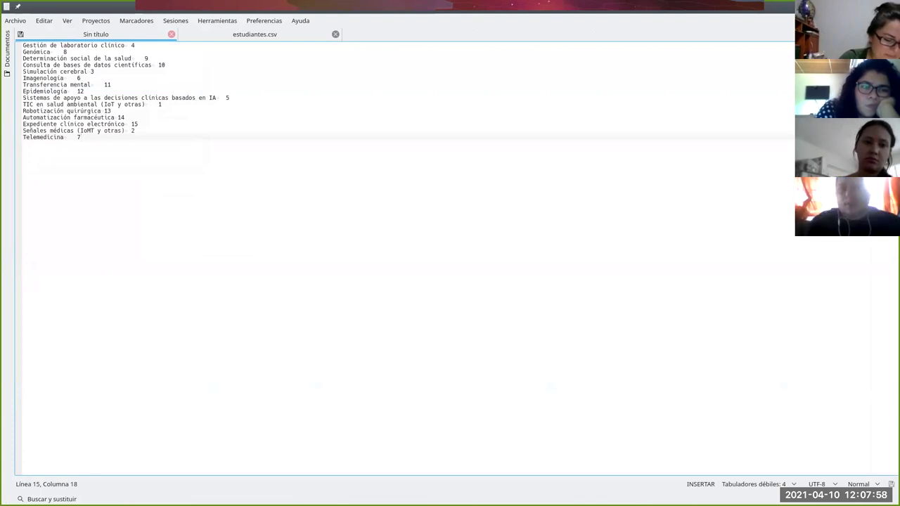
# Enlarge the text of the pasted topic list until the tab marks between topics and numbers are easy to read
pyautogui.hotkey('ctrl', '+')
pyautogui.hotkey('ctrl', '+')
pyautogui.hotkey('ctrl', '+')
pyautogui.hotkey('ctrl', '+')
pyautogui.hotkey('ctrl', '+')
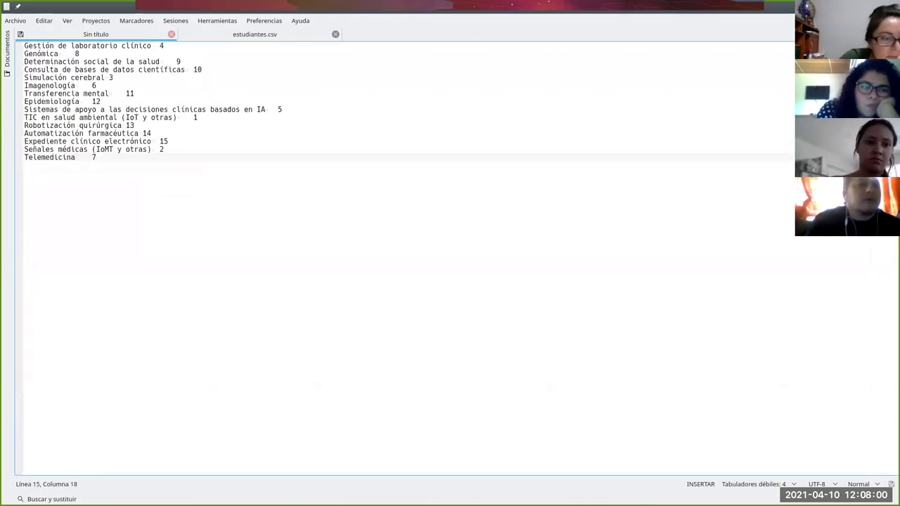
pyautogui.hotkey('ctrl', '+')
pyautogui.hotkey('ctrl', '+')
pyautogui.hotkey('ctrl', '+')
pyautogui.hotkey('ctrl', '+')
pyautogui.hotkey('ctrl', '+')
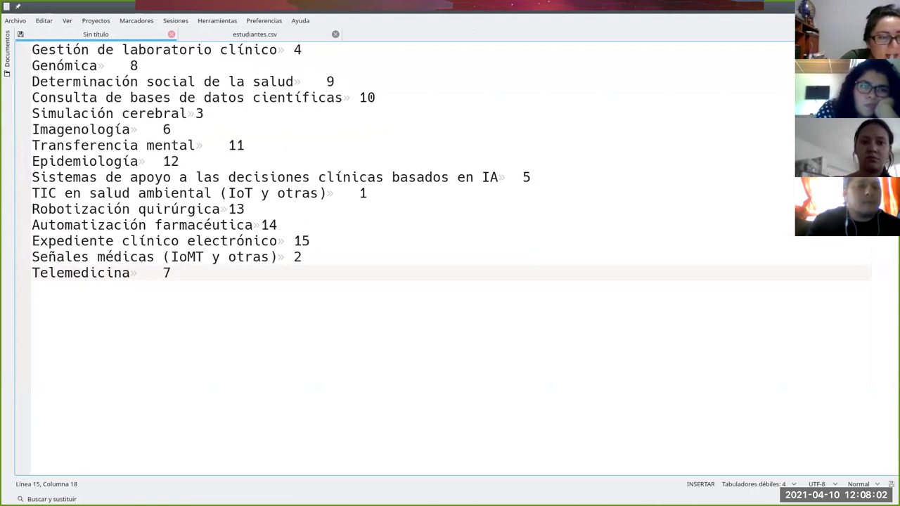
pyautogui.hotkey('ctrl', '+')
pyautogui.hotkey('ctrl', '+')
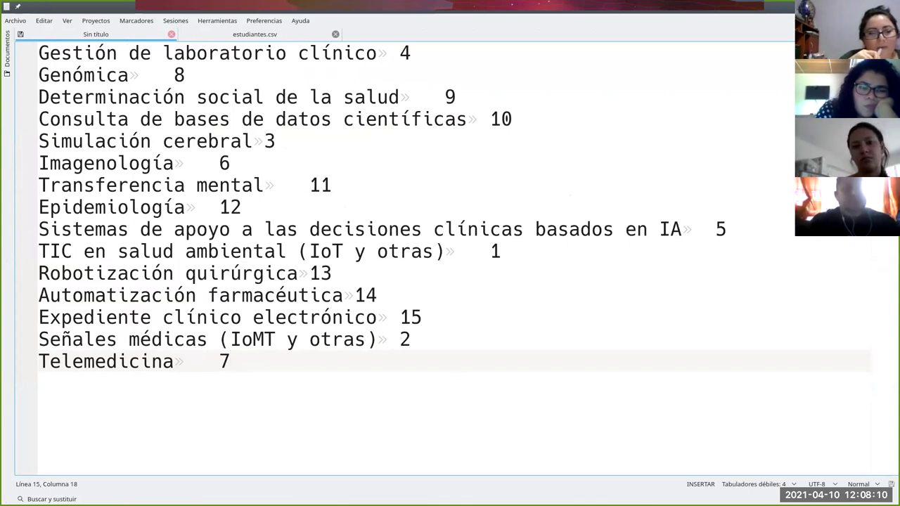
# Switch to the Google Sheets grades spreadsheet and copy range B1:C16 of the Tarea 1 sheet, including the Tema and Orden de presentación headers
pyautogui.hotkey('alt', 'Tab')
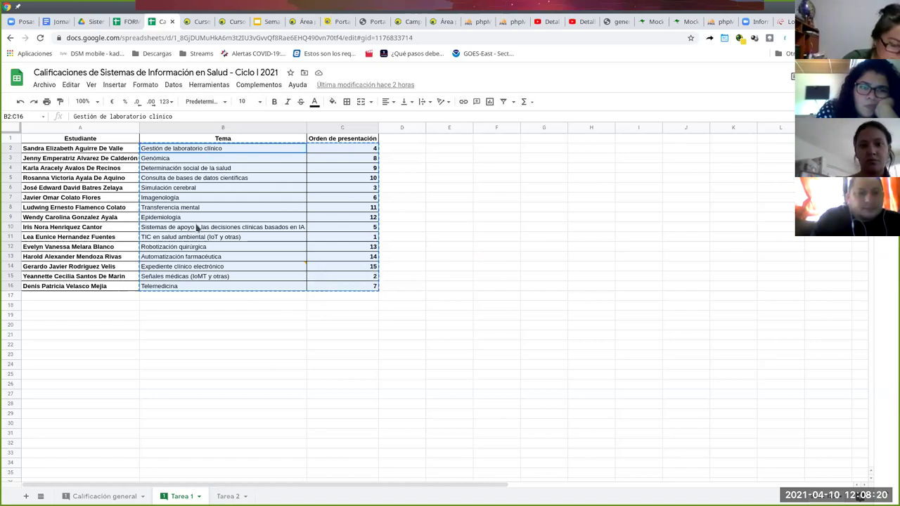
pyautogui.rightClick(263, 196)
pyautogui.press('Escape')
pyautogui.moveTo(249, 139); pyautogui.dragTo(346, 293)
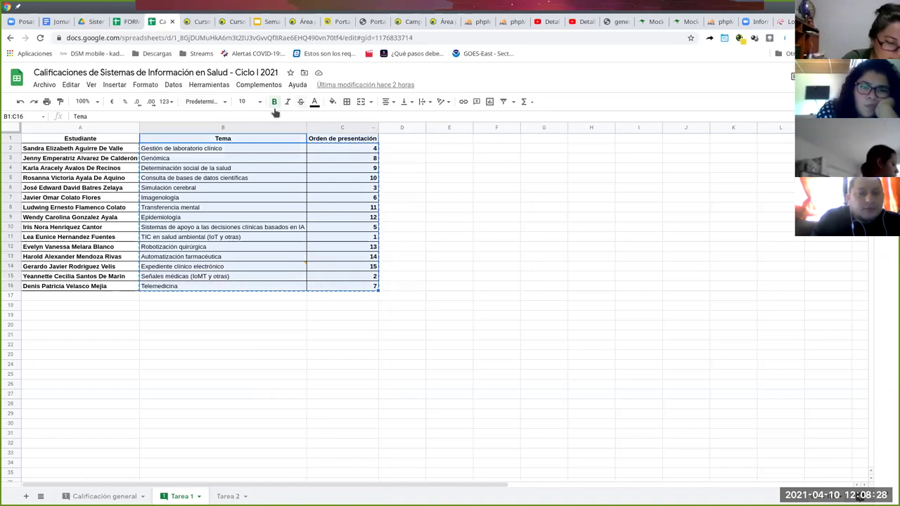
pyautogui.rightClick(267, 144)
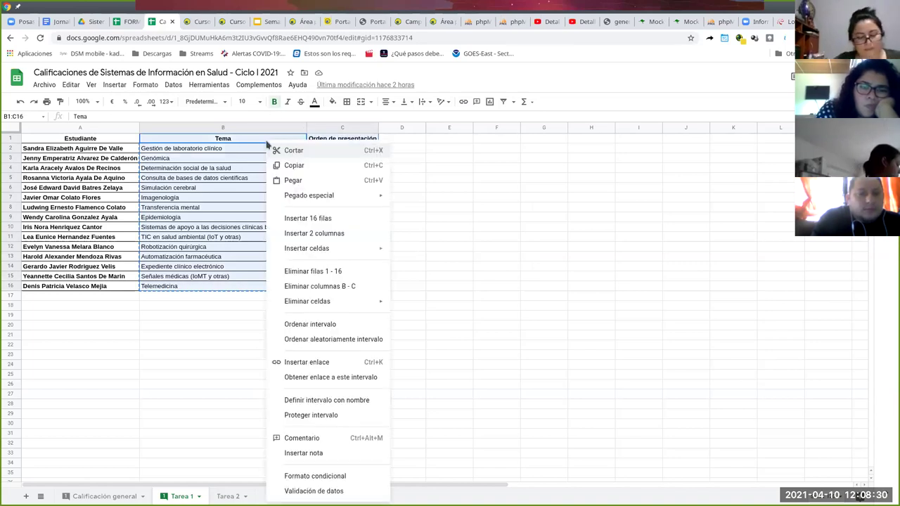
pyautogui.click(305, 168)
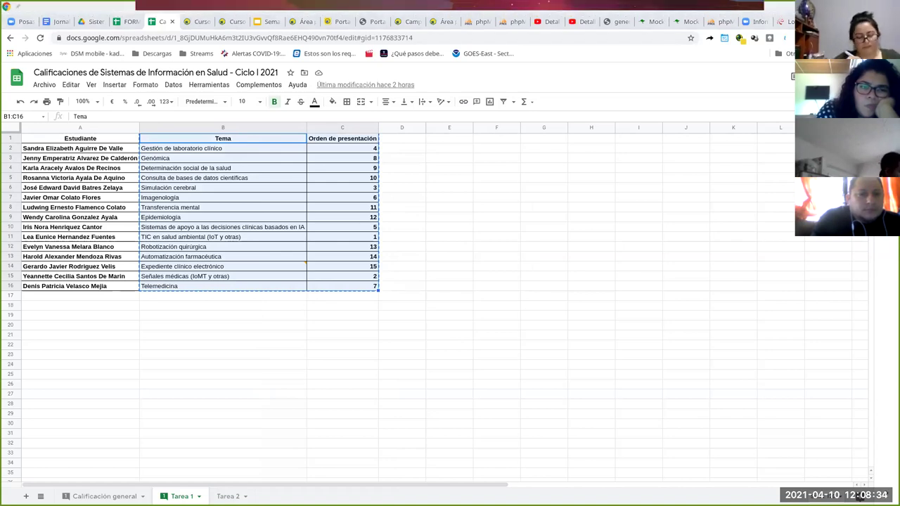
# Switch to the text editor and replace the whole topic list with the copied range that includes the Tema and Orden de presentación headers
pyautogui.hotkey('alt', 'Tab')
pyautogui.moveTo(442, 402); pyautogui.dragTo(320, 340)
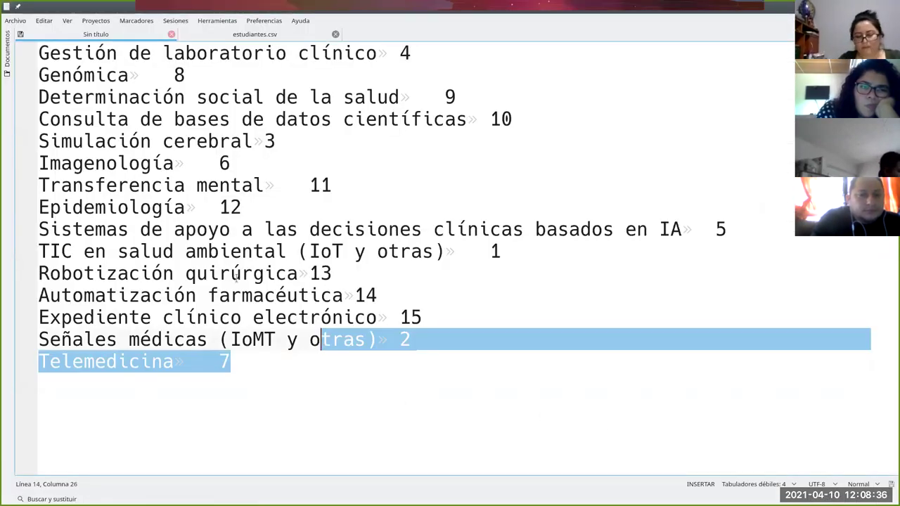
pyautogui.hotkey('ctrl', 'a')
pyautogui.press('Delete')
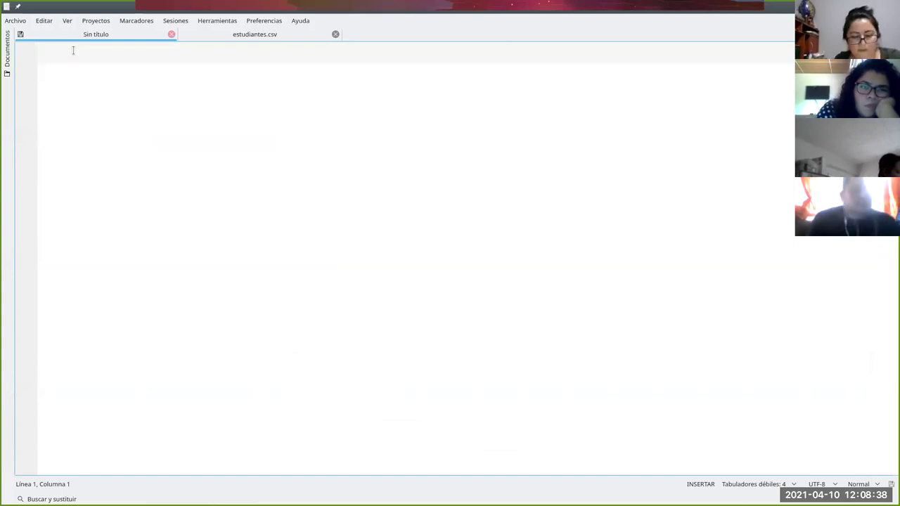
pyautogui.hotkey('ctrl', 'v')
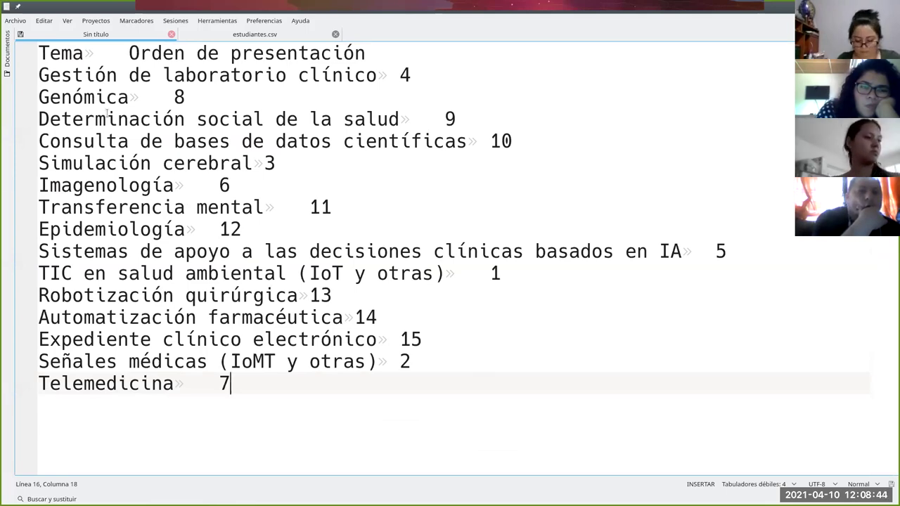
# Replace every tab in the pasted list with a comma, using the tab between Tema and Orden de presentación as the search text
pyautogui.doubleClick(113, 51)
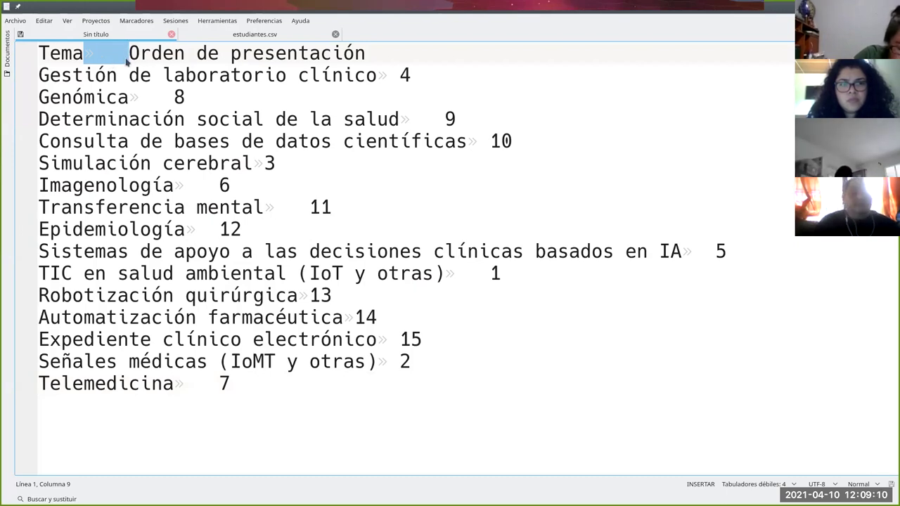
pyautogui.click(43, 21)
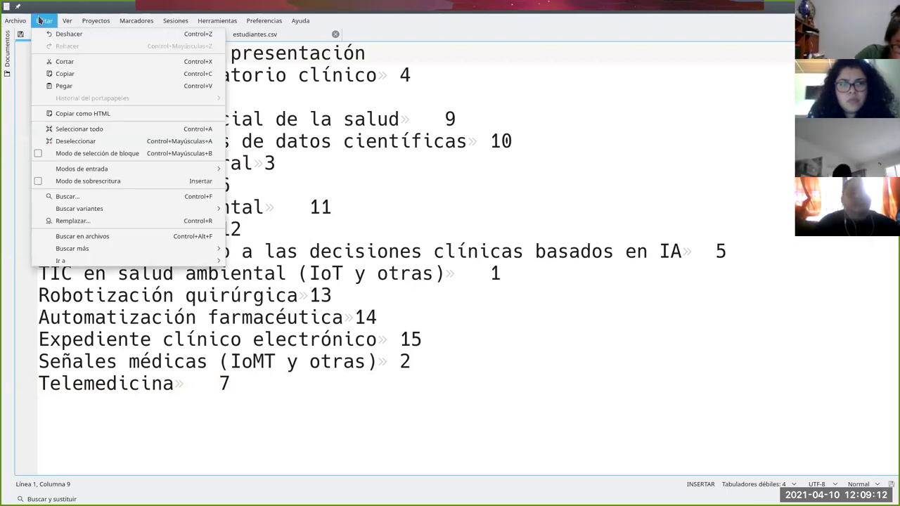
pyautogui.click(137, 222)
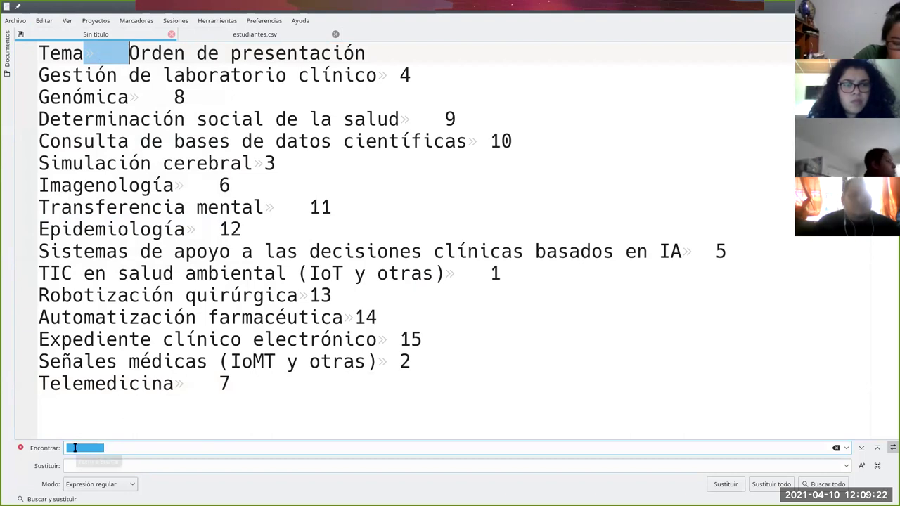
pyautogui.click(102, 448)
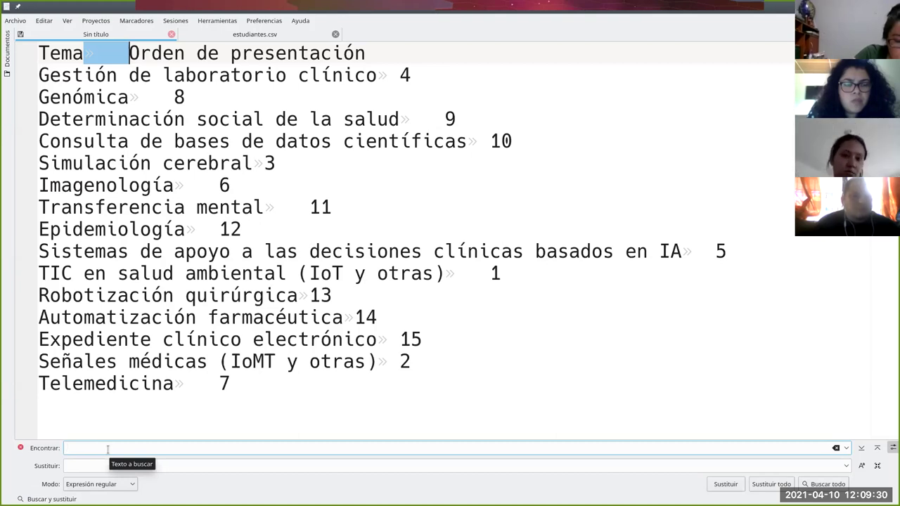
pyautogui.press('End')
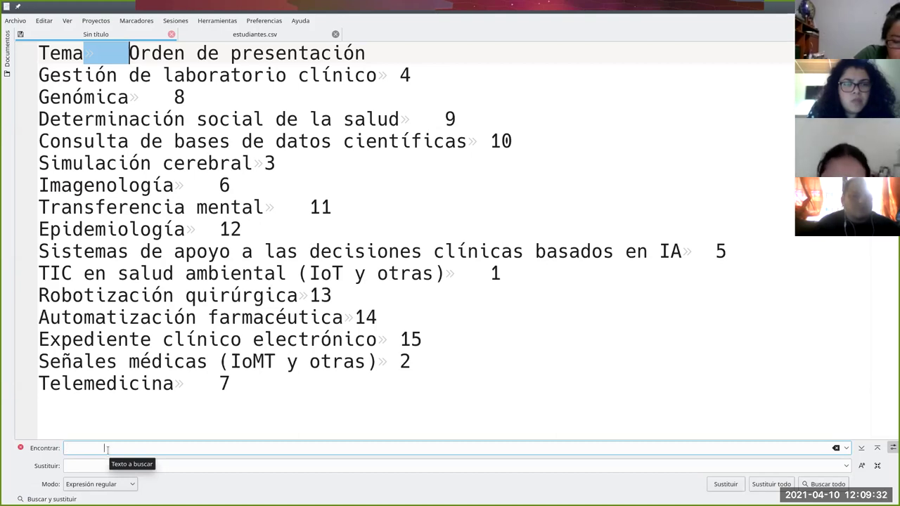
pyautogui.click(91, 465)
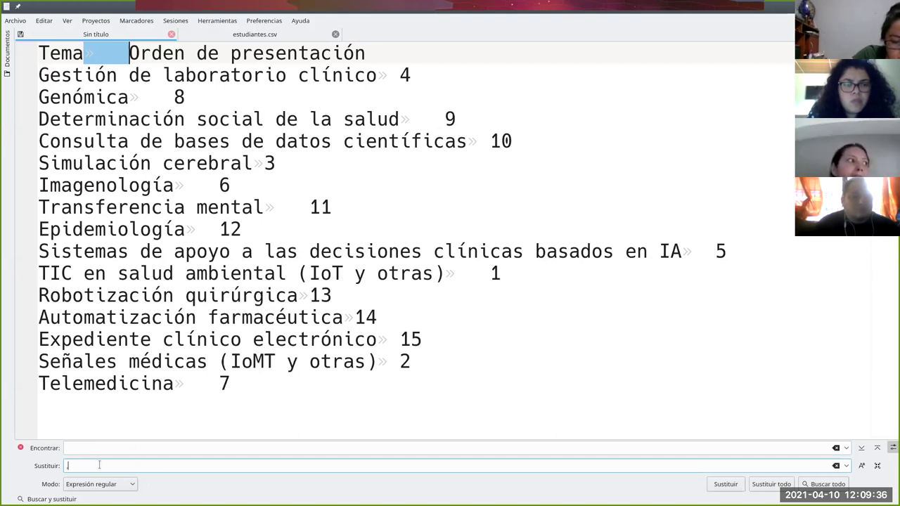
pyautogui.click(787, 486)
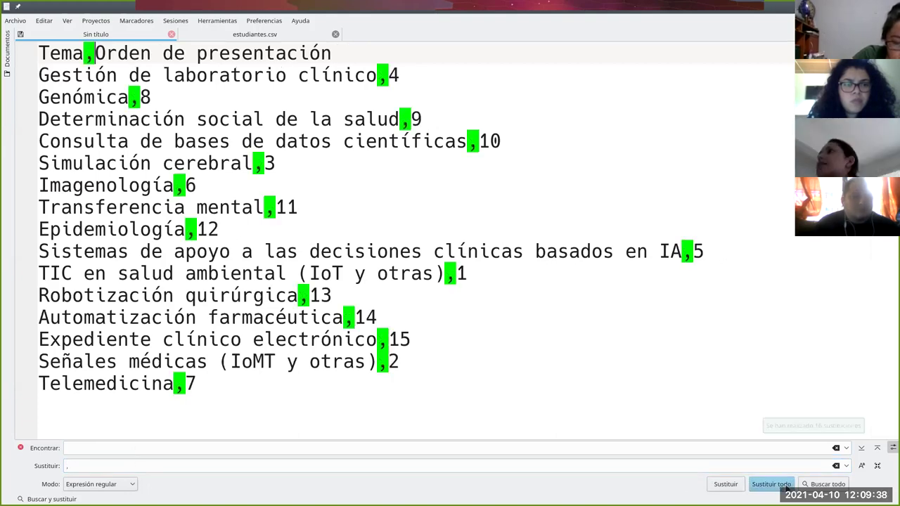
pyautogui.click(496, 362)
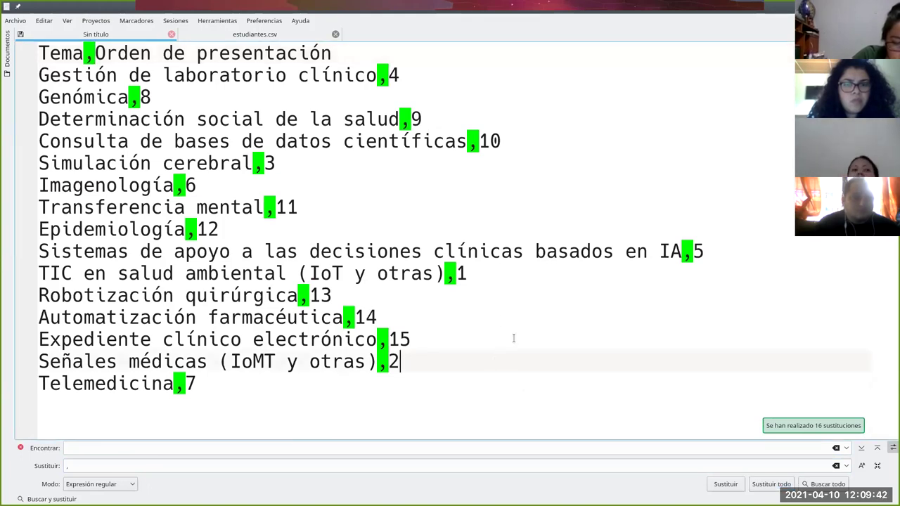
# Save the comma-separated topic list as tarea1.csv in the Semana 7 folder
pyautogui.click(25, 19)
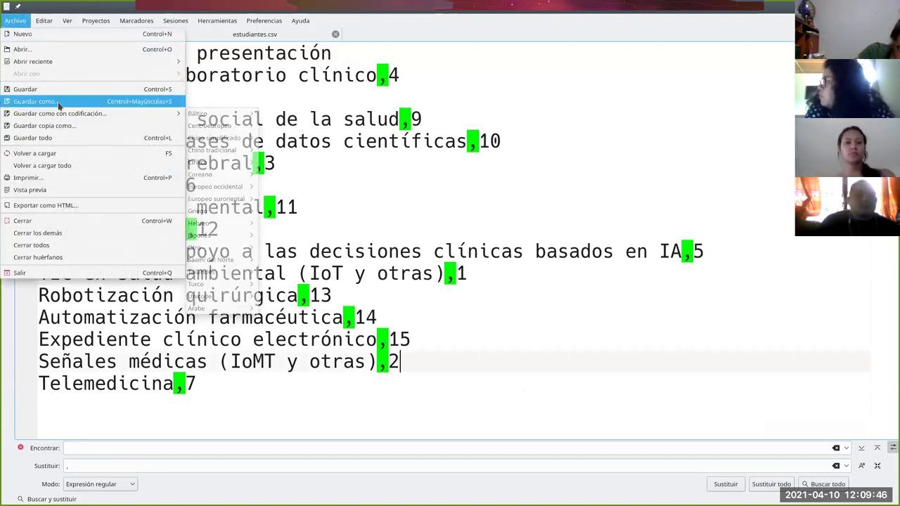
pyautogui.click(59, 104)
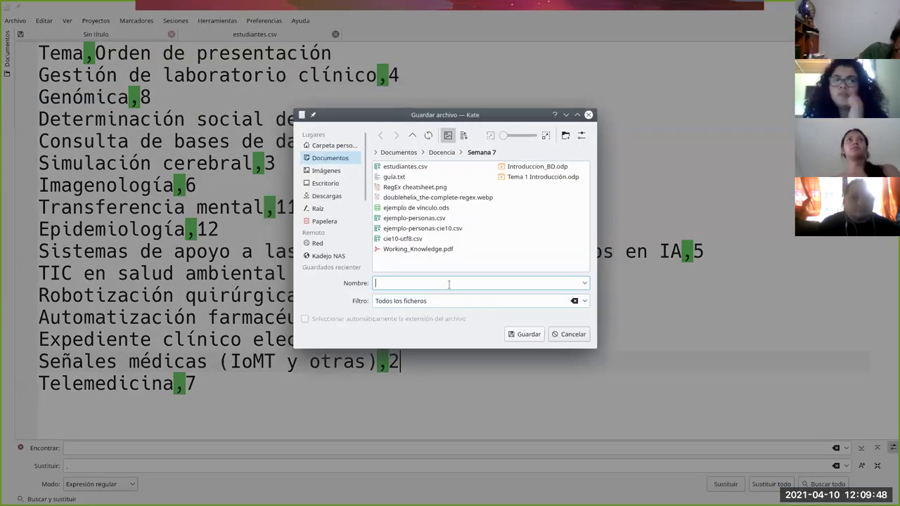
pyautogui.write('tarea1')
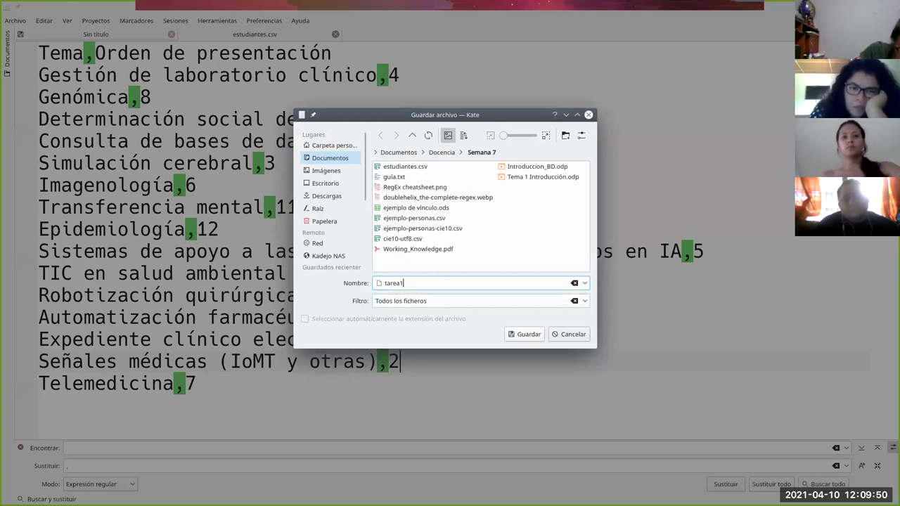
pyautogui.write('.csv')
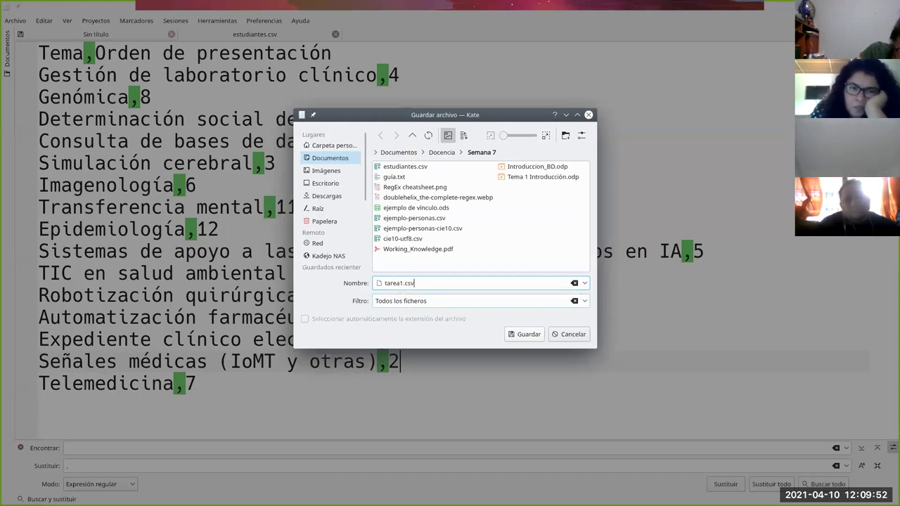
pyautogui.click(529, 335)
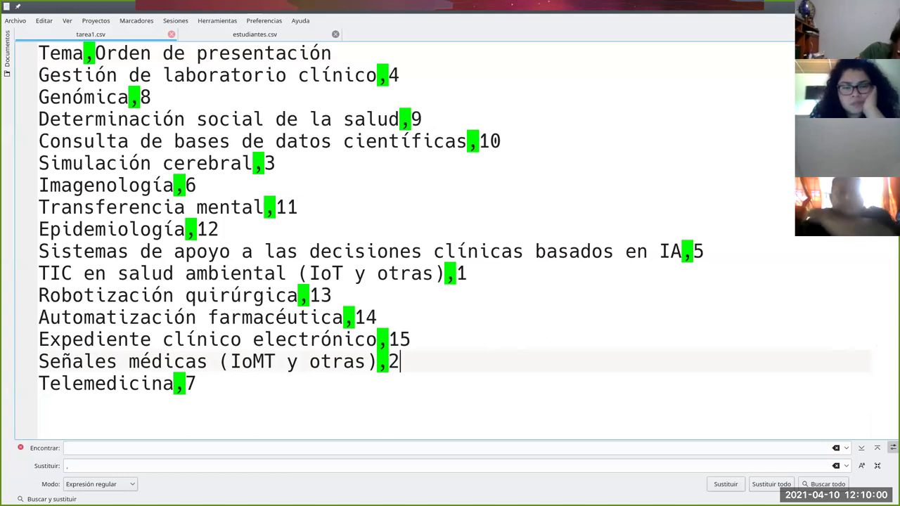
# Open tarea1.csv from the Semana 7 folder in LibreOffice Calc, importing it as UTF-8 text separated by commas
pyautogui.hotkey('alt', 'Tab')
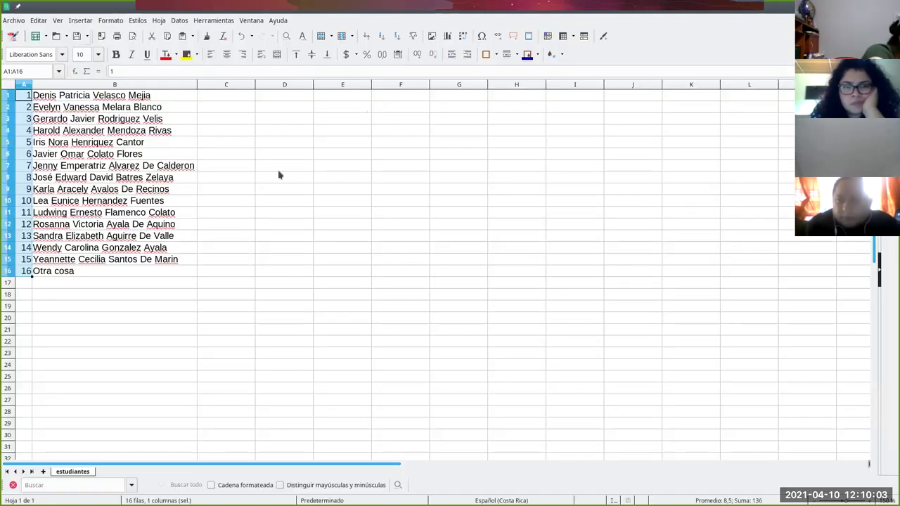
pyautogui.click(18, 23)
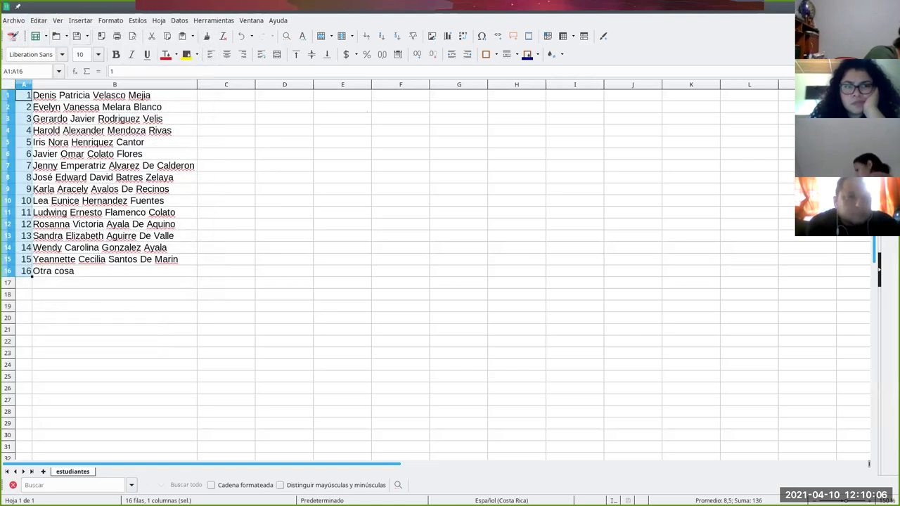
pyautogui.hotkey('alt', 'Tab')
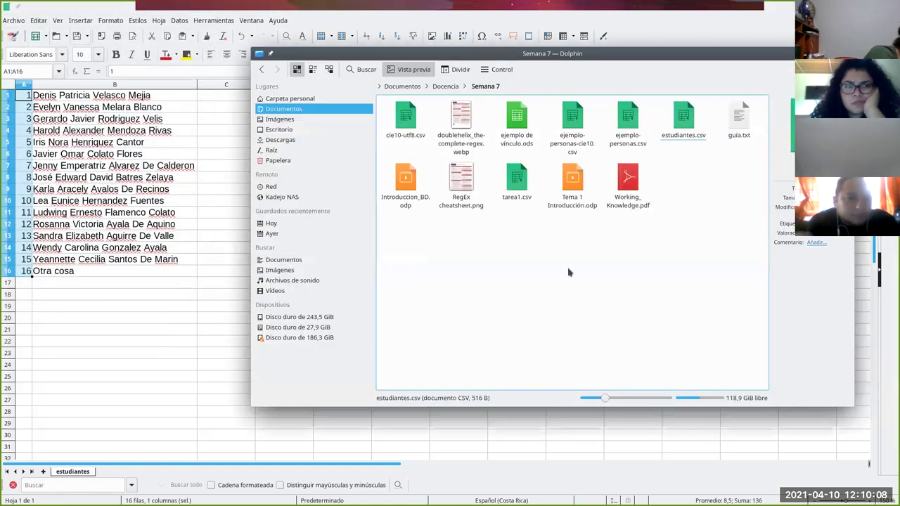
pyautogui.click(522, 199)
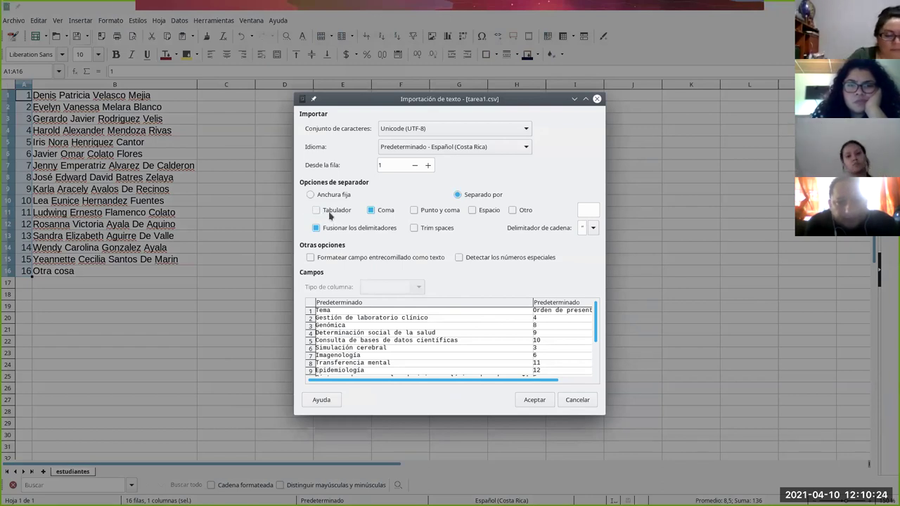
pyautogui.click(540, 395)
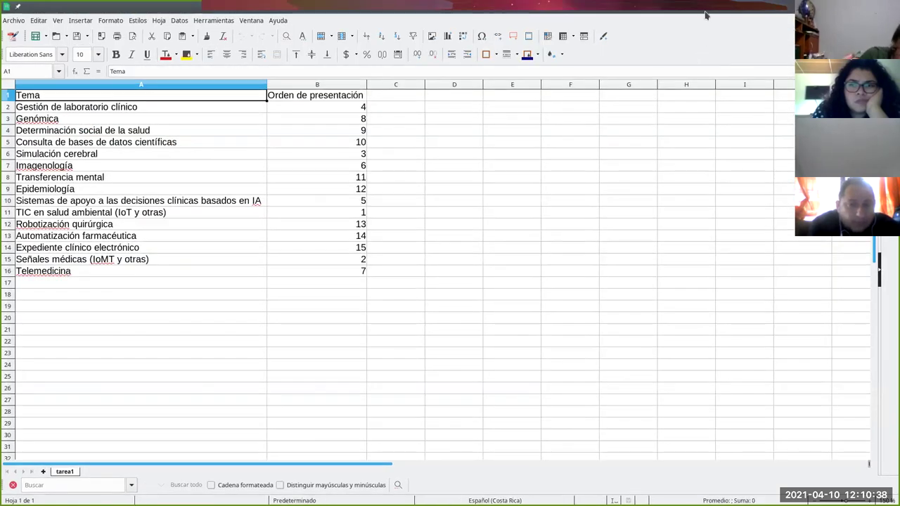
# Arrange the tarea1.csv and estudiantes.csv spreadsheets side by side, enlarging the estudiantes.csv window until its names are readable
pyautogui.hotkey('alt', 'Tab')
pyautogui.hotkey('alt', 'Tab')
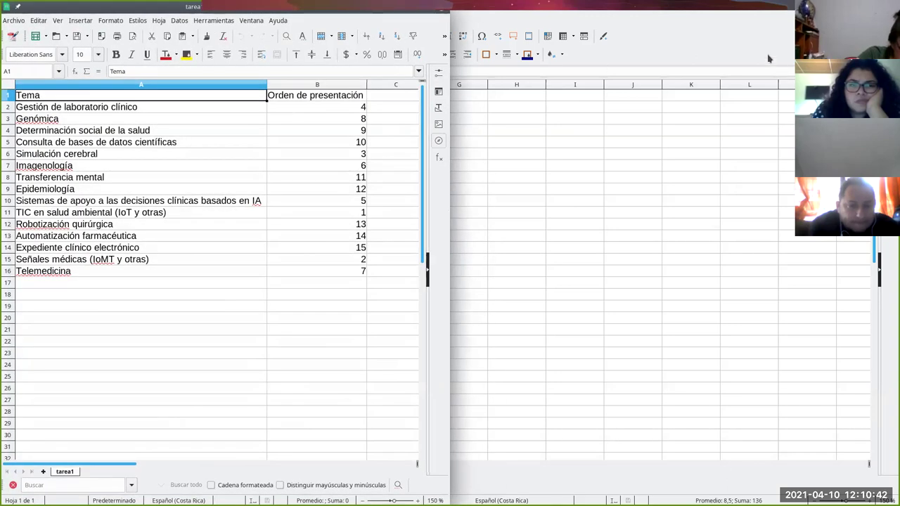
pyautogui.click(744, 32)
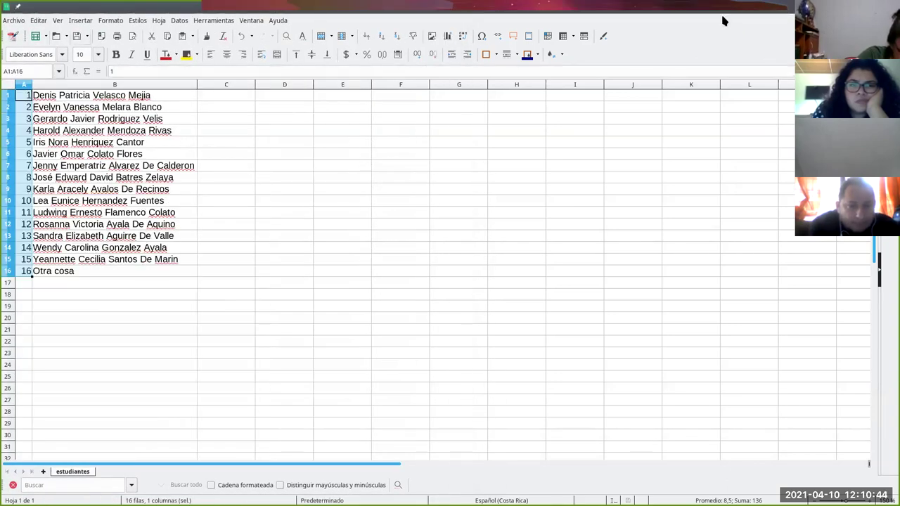
pyautogui.press('super+Page_Down')
pyautogui.moveTo(7, 370); pyautogui.dragTo(525, 23)
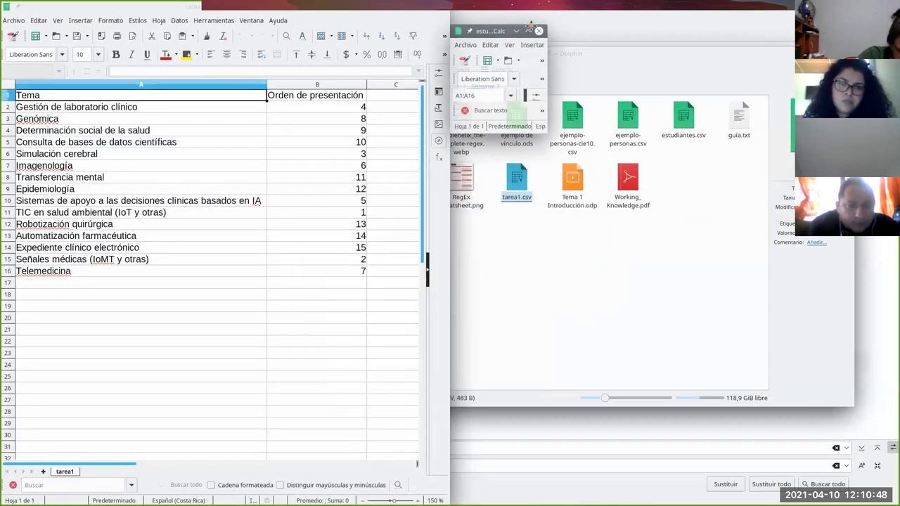
pyautogui.moveTo(542, 128); pyautogui.dragTo(857, 430)
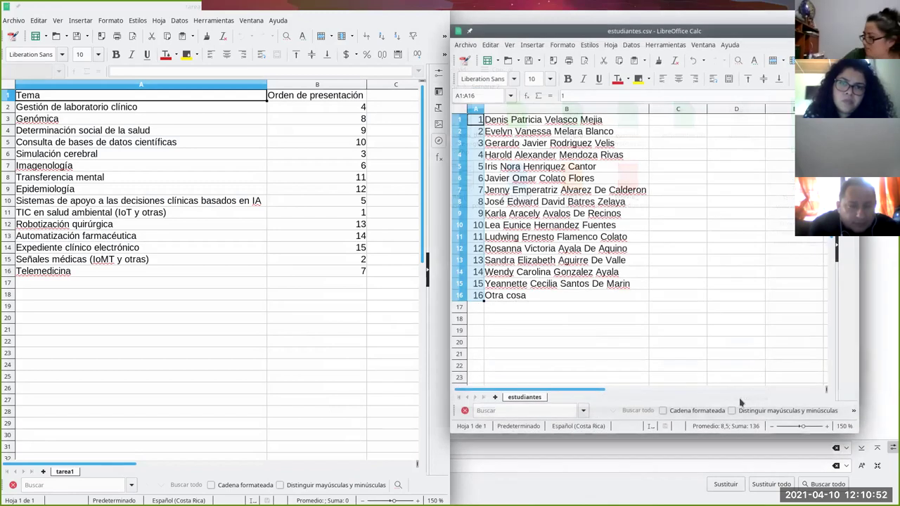
pyautogui.click(566, 318)
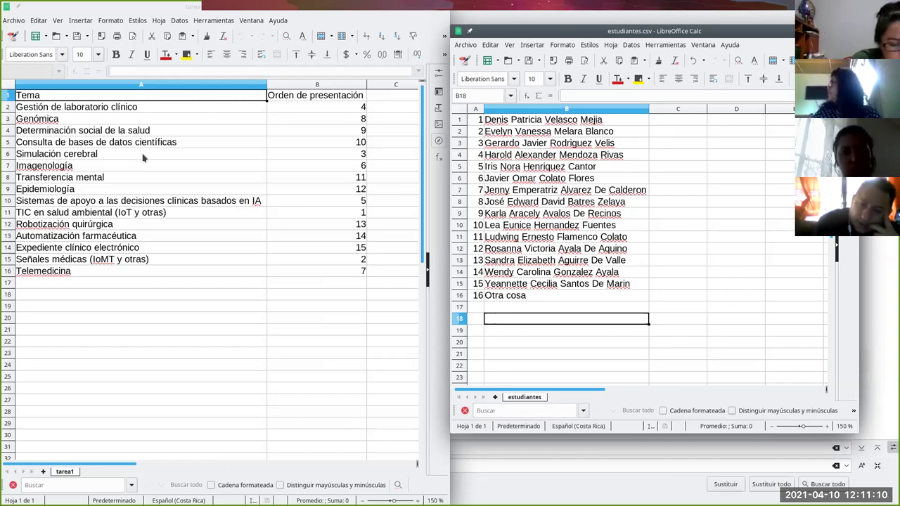
# Copy the topic Gestión de laboratorio clínico from cell A2 of tarea1.csv and paste it into cell C1 of estudiantes.csv
pyautogui.click(87, 109)
pyautogui.rightClick(86, 109)
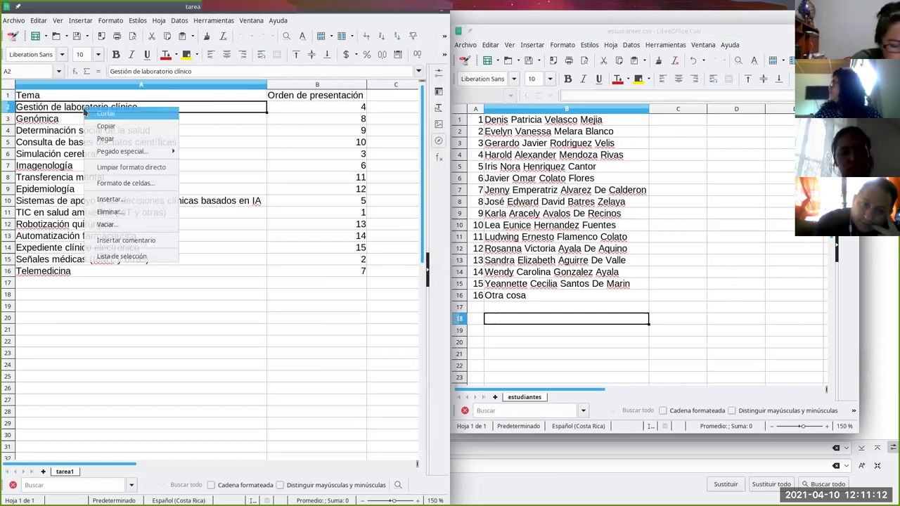
pyautogui.click(107, 126)
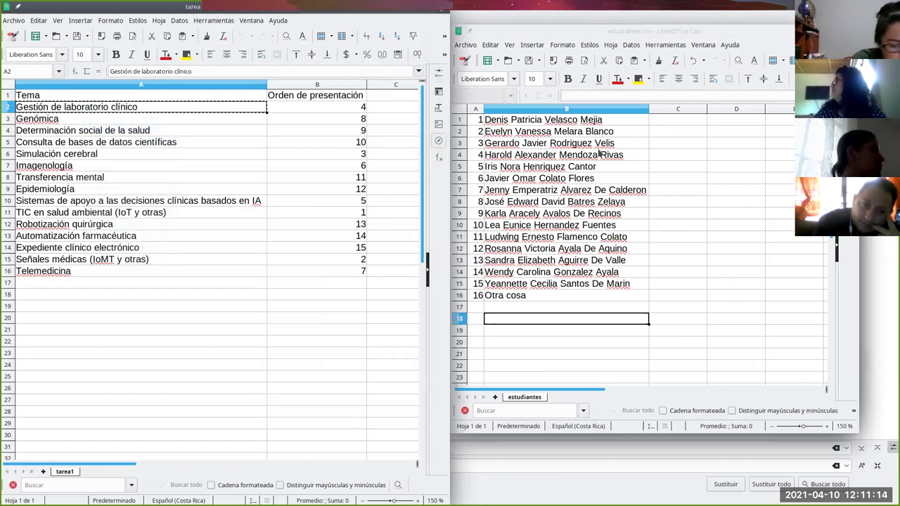
pyautogui.click(701, 122)
pyautogui.rightClick(701, 121)
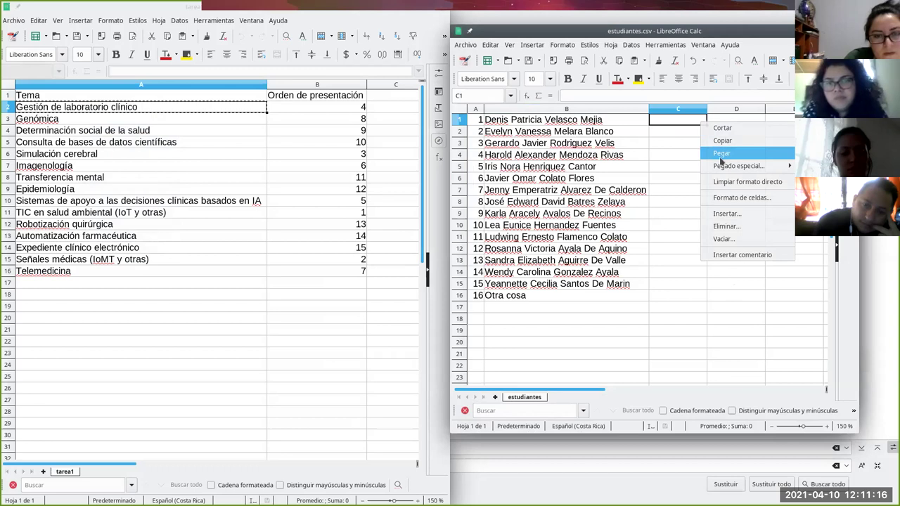
pyautogui.click(731, 153)
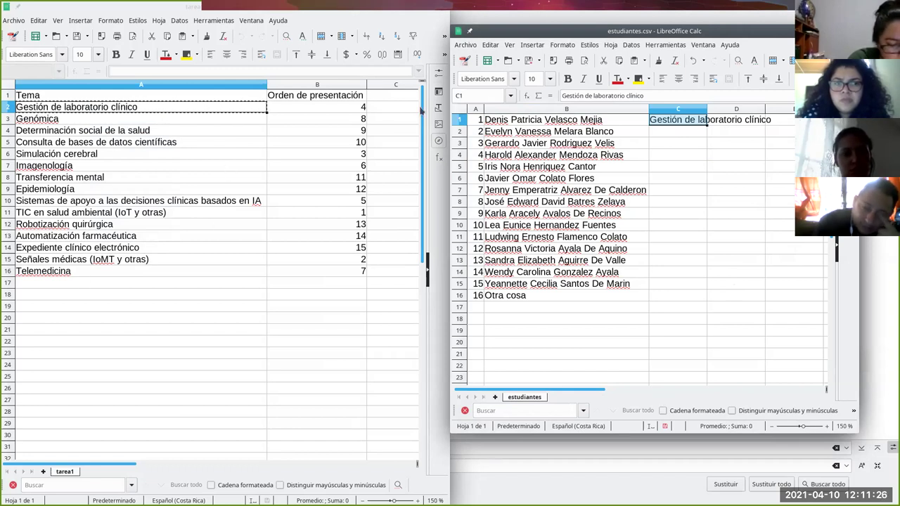
# Clear the pasted topic from cell C1 of estudiantes.csv
pyautogui.click(674, 131)
pyautogui.click(669, 124)
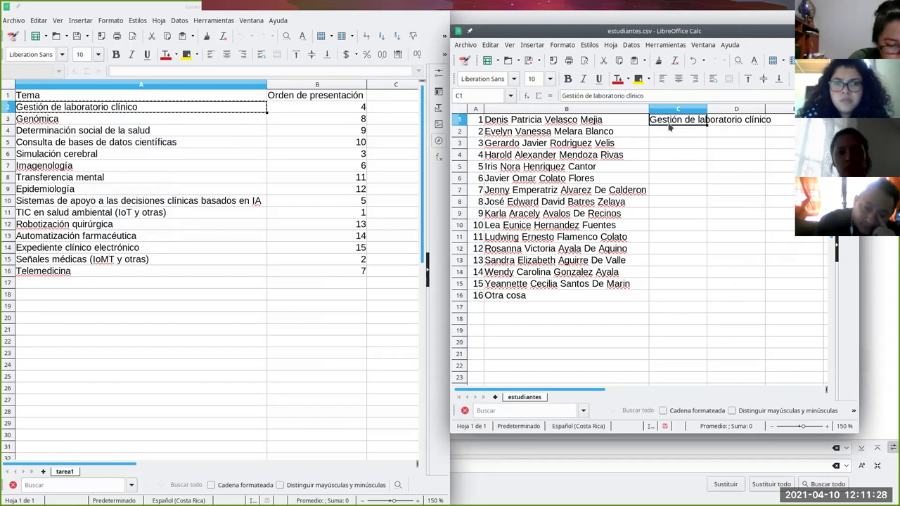
pyautogui.press('BackSpace')
pyautogui.click(658, 347)
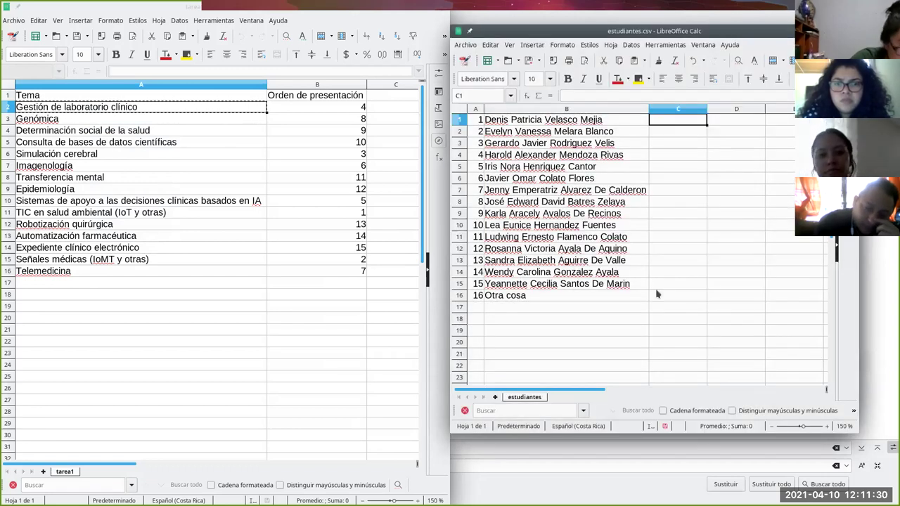
# Insert an empty column before the Tema column in tarea1.csv and go to the student names in estudiantes.csv
pyautogui.click(102, 86)
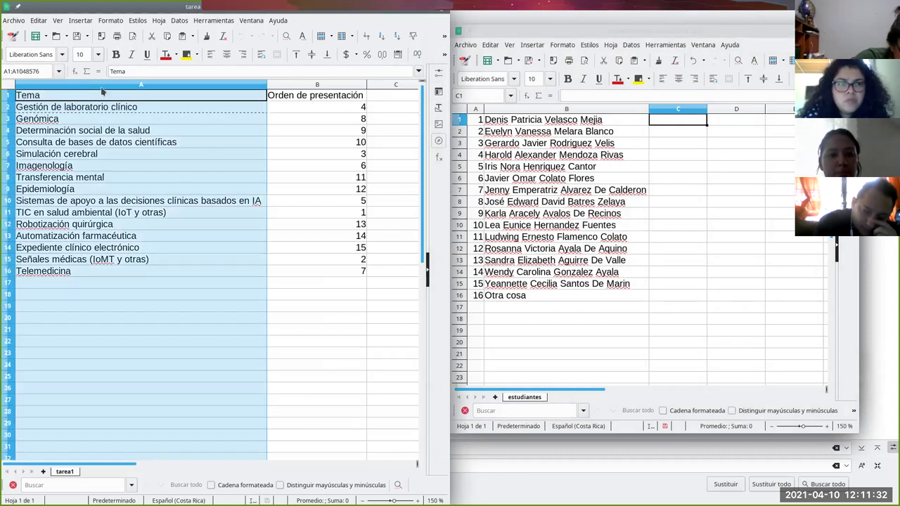
pyautogui.rightClick(102, 90)
pyautogui.click(140, 145)
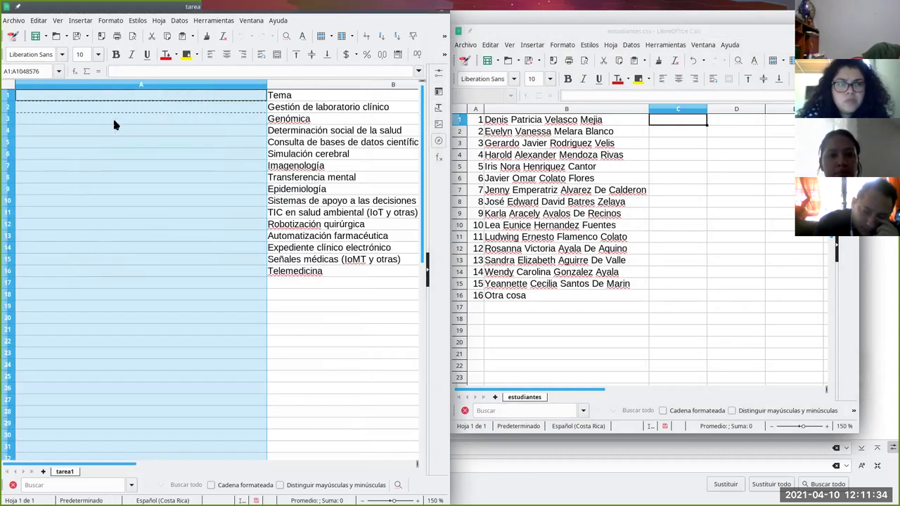
pyautogui.click(499, 131)
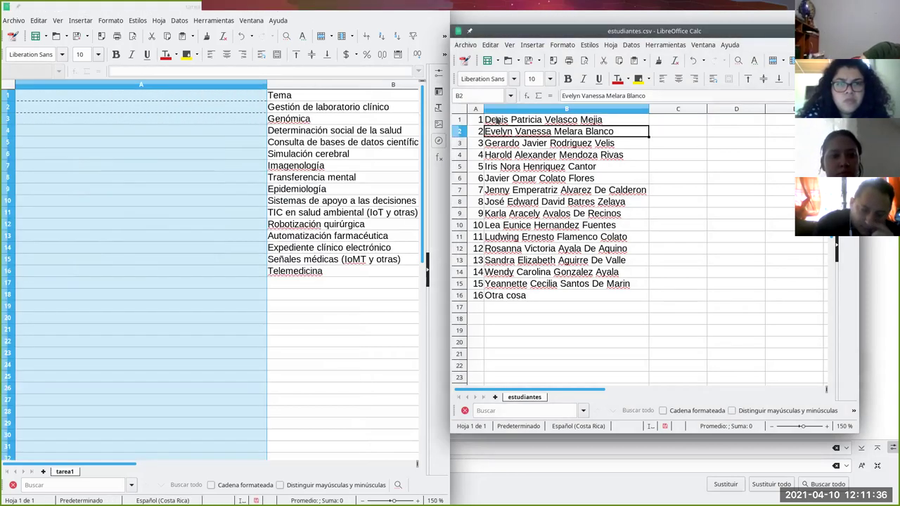
# Narrow the empty first column of tarea1.csv and enter the heading Código in cell A1
pyautogui.click(235, 154)
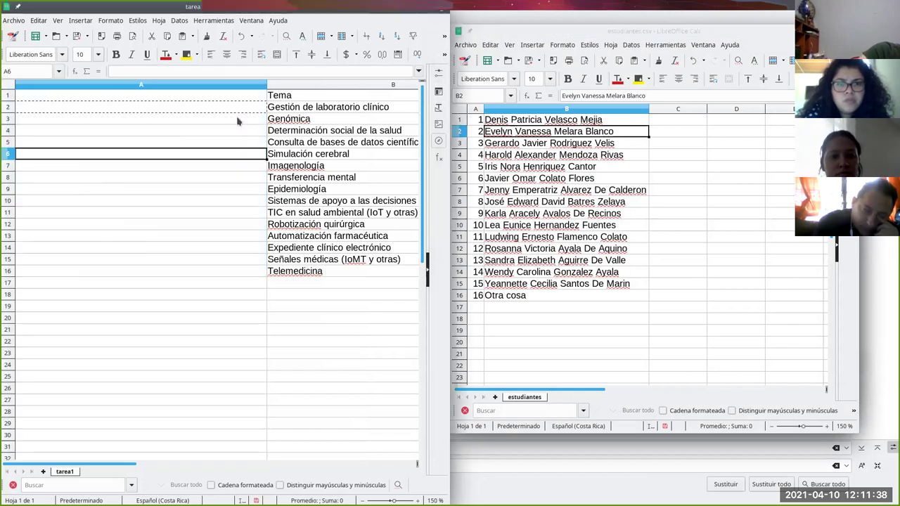
pyautogui.moveTo(267, 86); pyautogui.dragTo(75, 87)
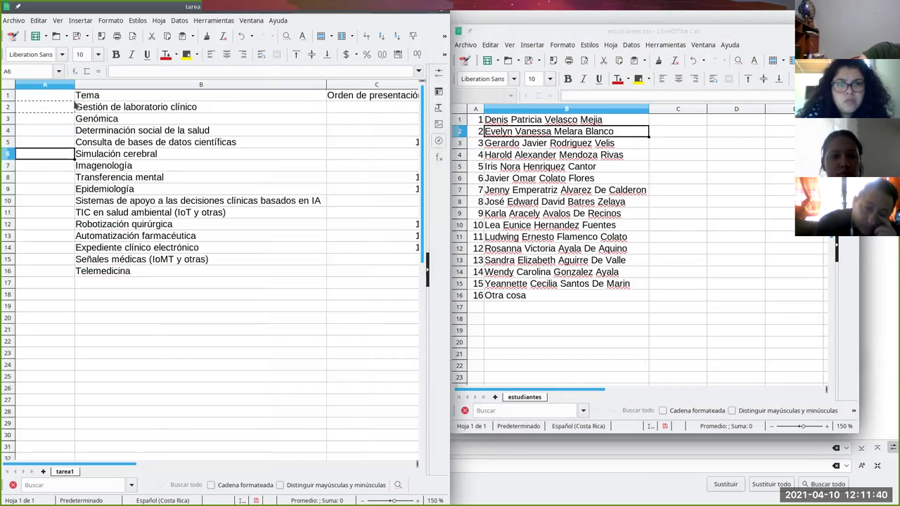
pyautogui.click(55, 96)
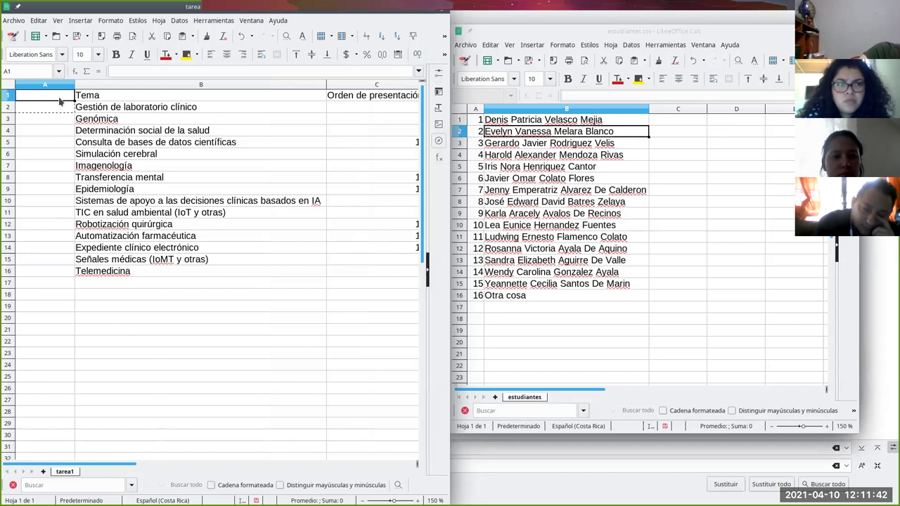
pyautogui.write('C')
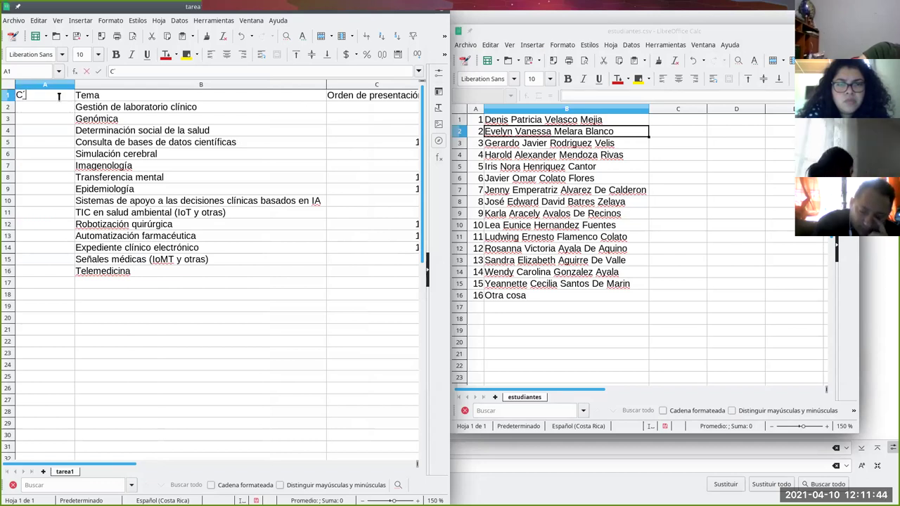
pyautogui.write('ódigo')
pyautogui.press('Return')
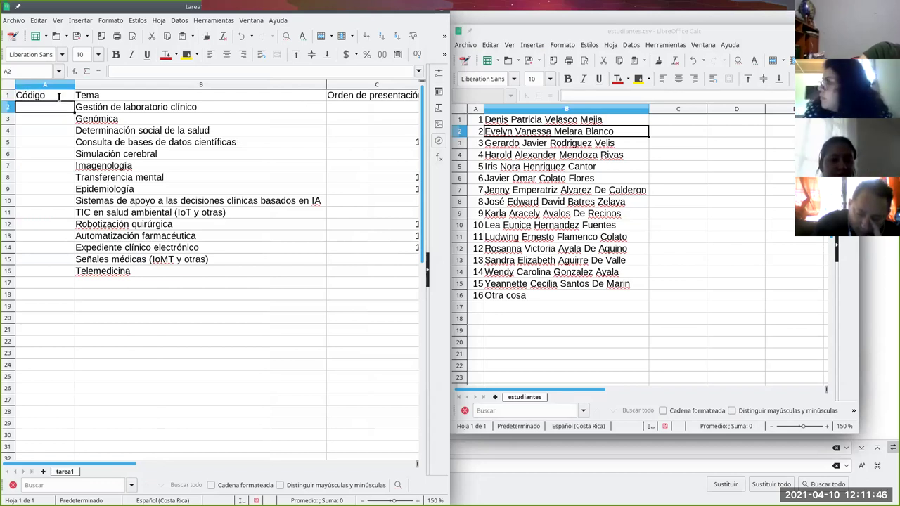
# Enter the code T1.1 in cell A2 and fill the series down to T1.15 in cell A16, beside every topic
pyautogui.write('T1')
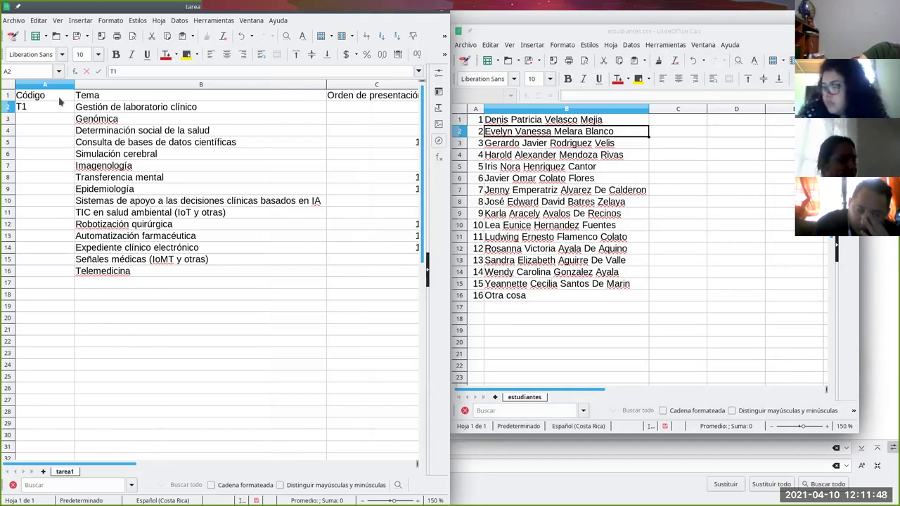
pyautogui.write('.1')
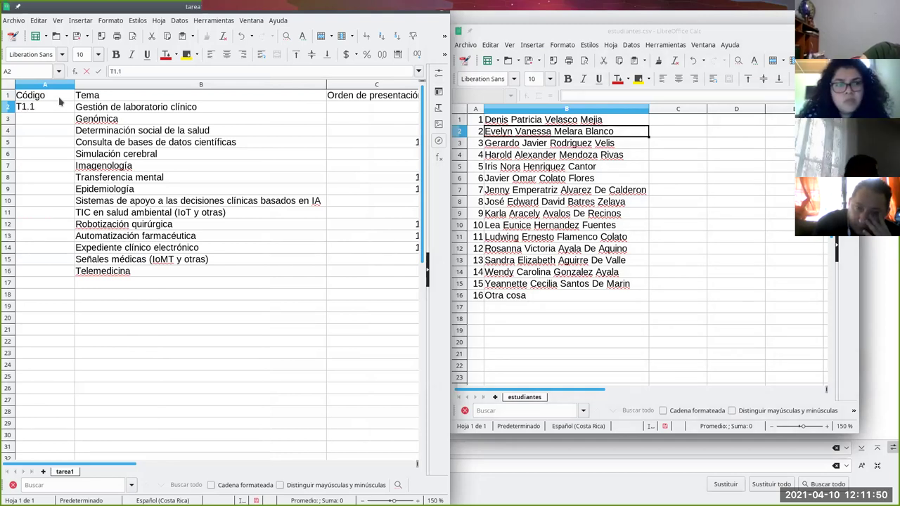
pyautogui.press('Return')
pyautogui.click(62, 107)
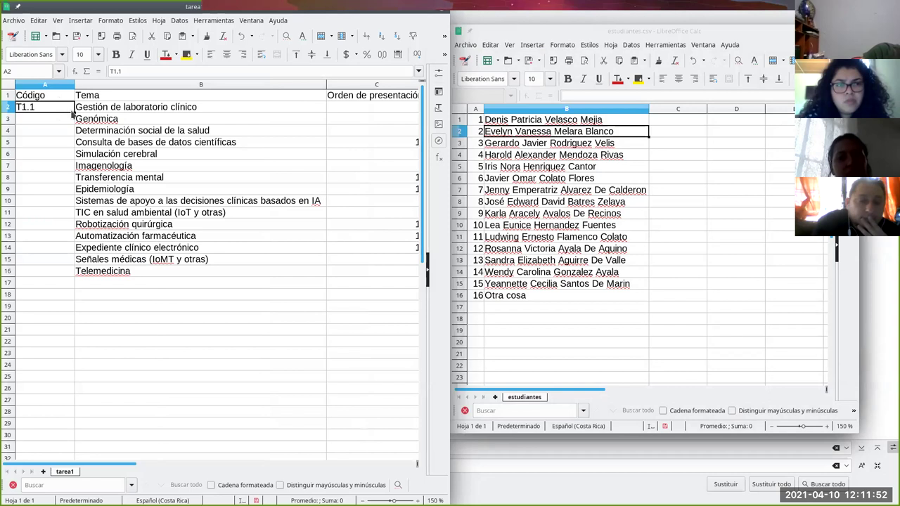
pyautogui.moveTo(75, 113); pyautogui.dragTo(76, 281)
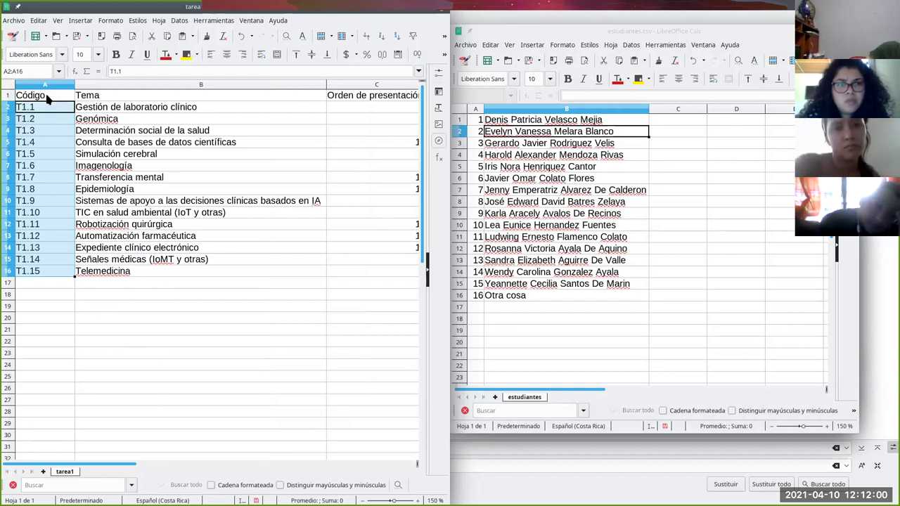
pyautogui.click(47, 273)
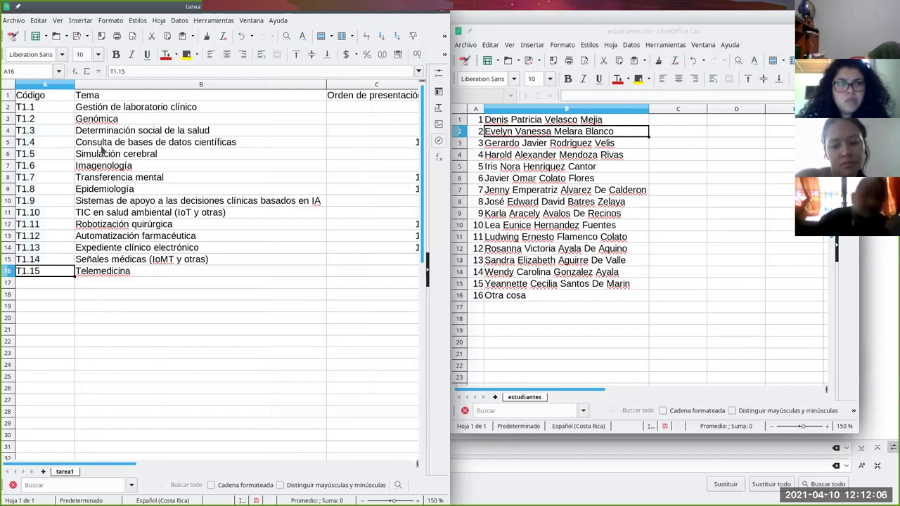
# Copy the code T1.1 from tarea1.csv into cell C2 of estudiantes.csv and clear it again
pyautogui.click(34, 109)
pyautogui.rightClick(34, 109)
pyautogui.click(54, 123)
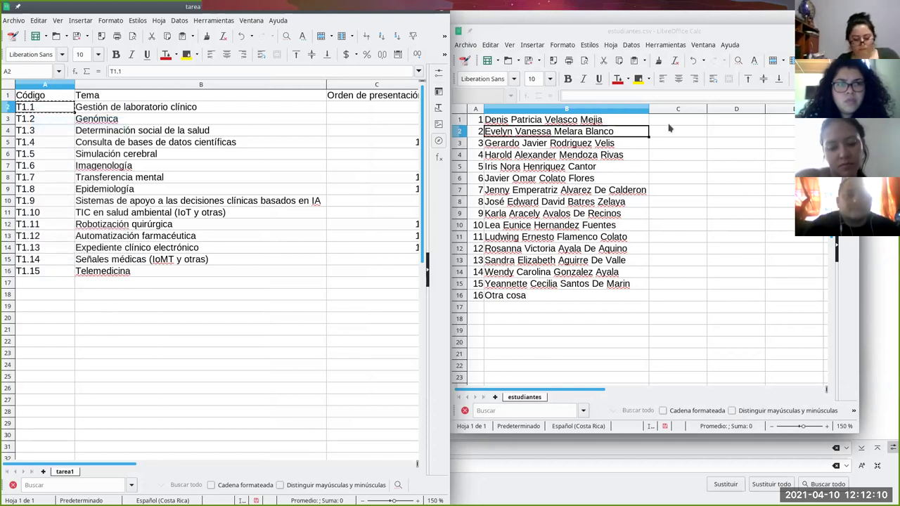
pyautogui.click(693, 137)
pyautogui.rightClick(694, 137)
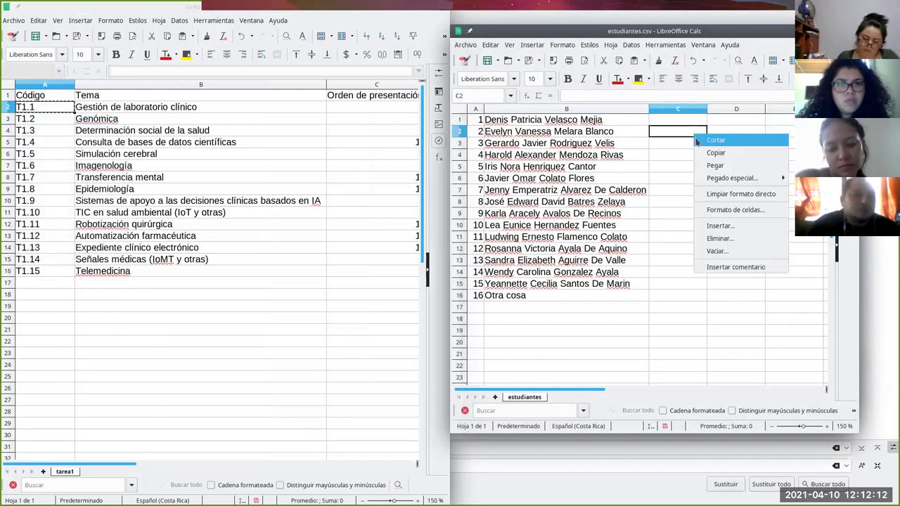
pyautogui.click(717, 171)
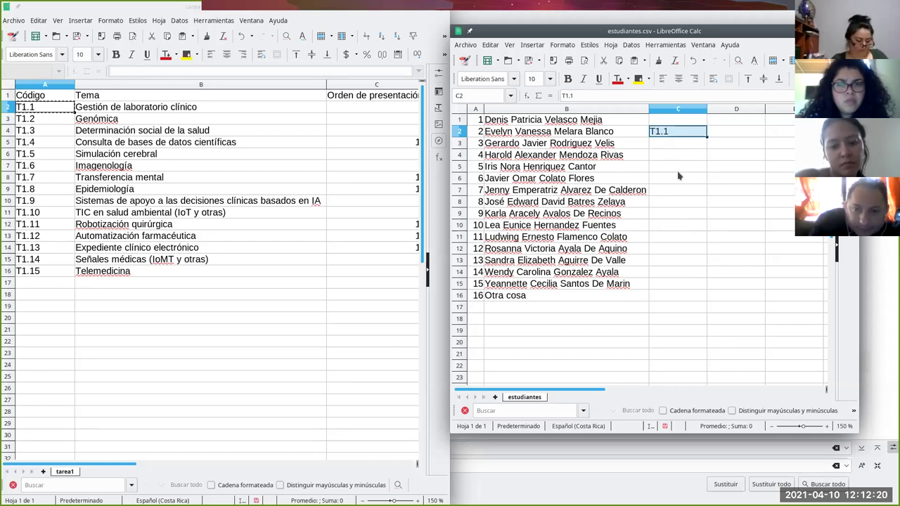
pyautogui.press('BackSpace')
pyautogui.click(654, 292)
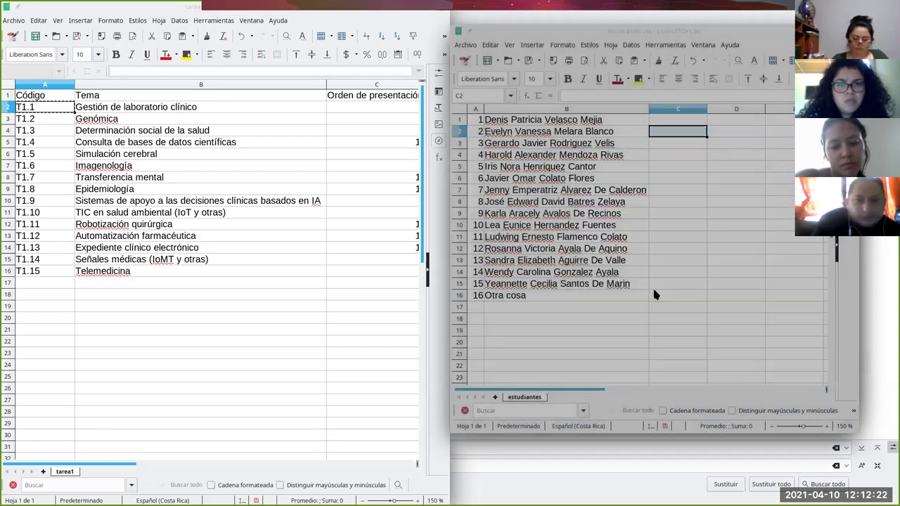
# Link cell C1 of estudiantes.csv to the code in cell A16 of tarea1.csv with a direct reference formula
pyautogui.click(674, 122)
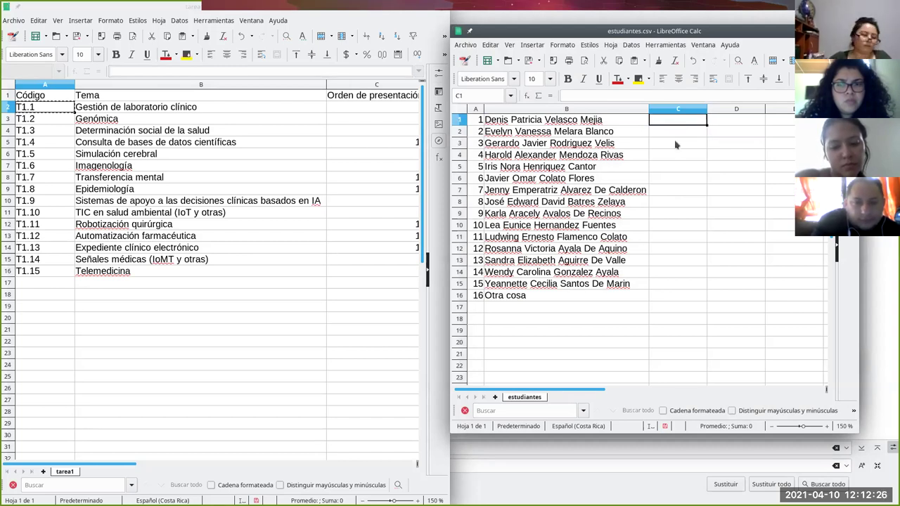
pyautogui.write('=')
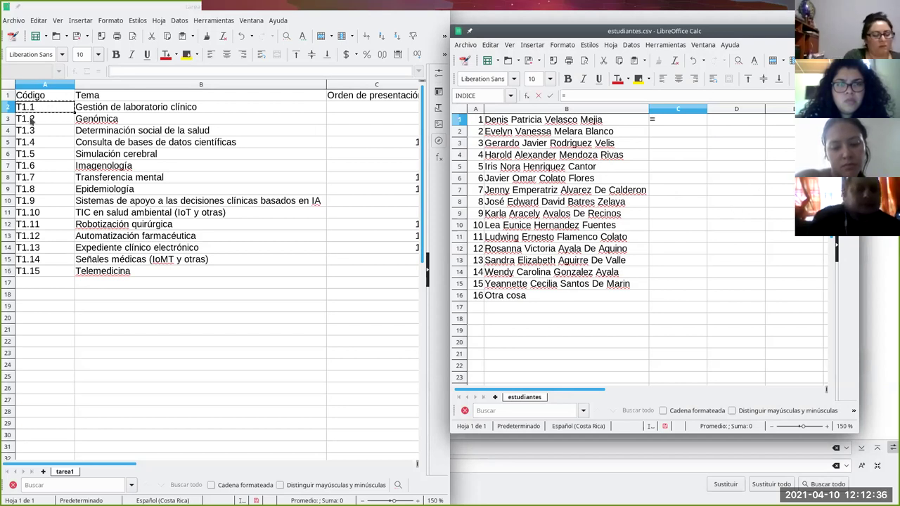
pyautogui.click(31, 272)
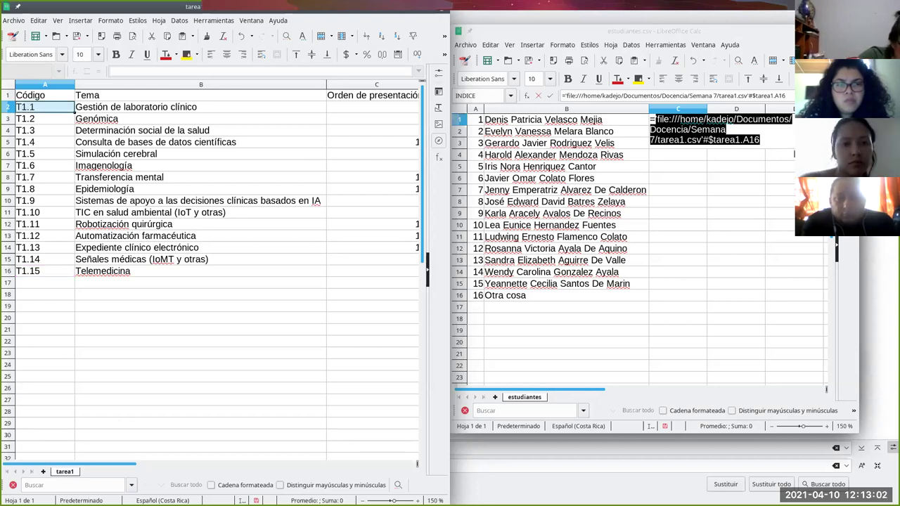
pyautogui.click(752, 132)
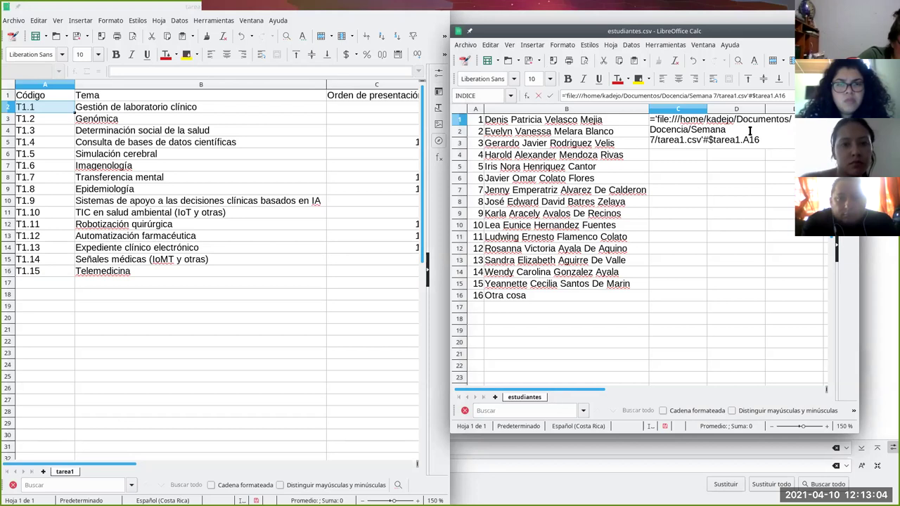
pyautogui.press('Return')
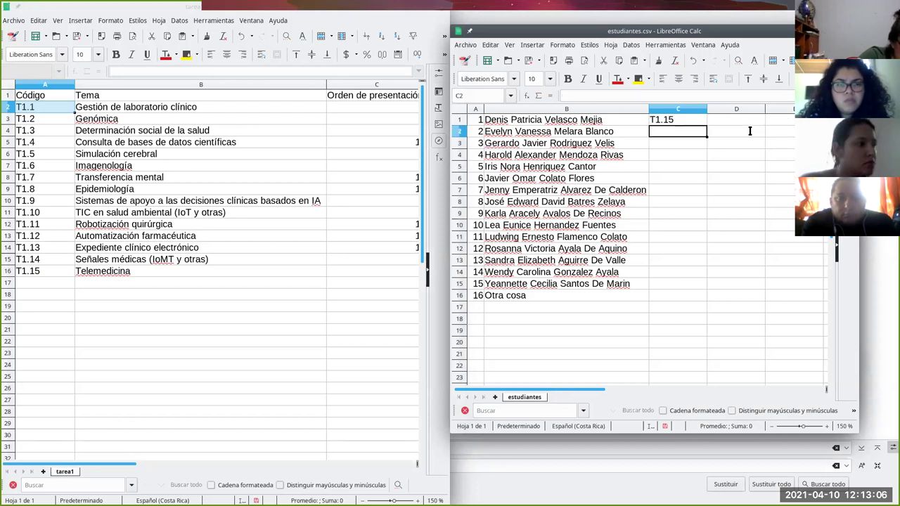
pyautogui.click(690, 122)
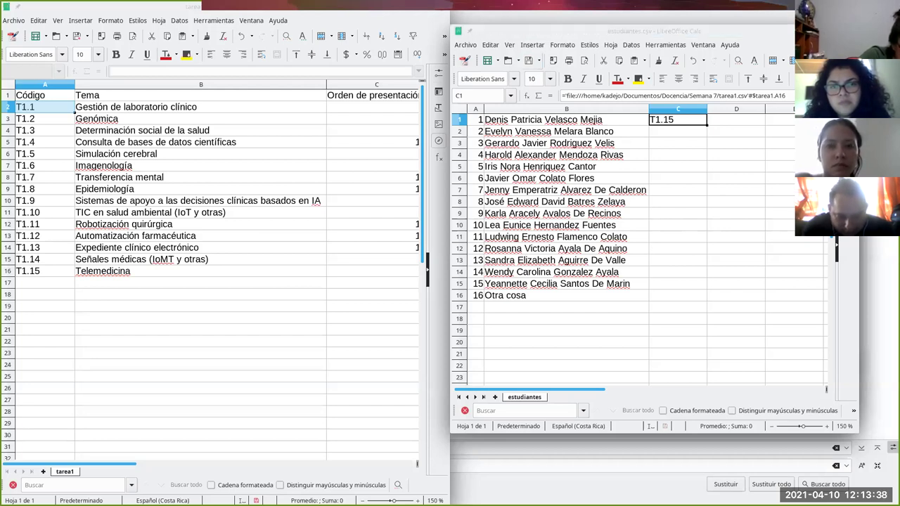
# Switch to the text editor, reload estudiantes.csv and highlight the code saved at the end of its first line
pyautogui.hotkey('alt', 'Tab')
pyautogui.click(254, 34)
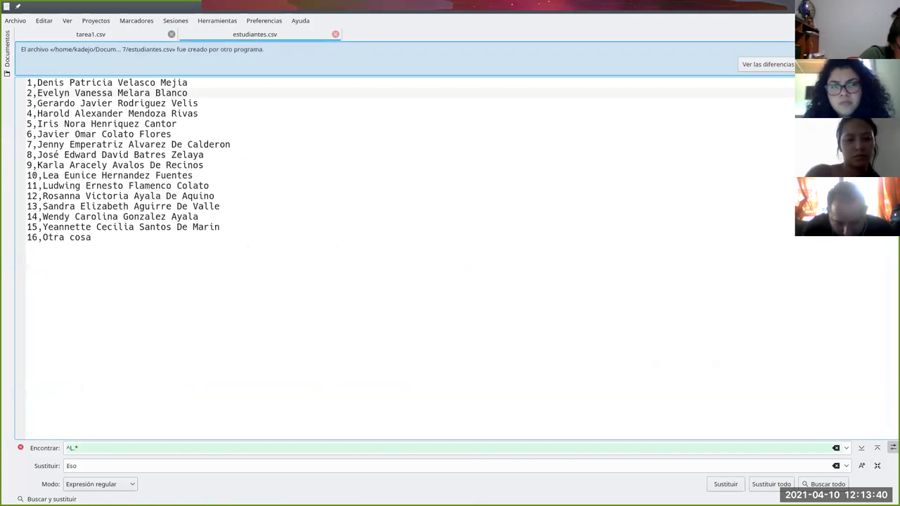
pyautogui.press('F5')
pyautogui.click(221, 46)
pyautogui.moveTo(222, 46); pyautogui.dragTo(191, 47)
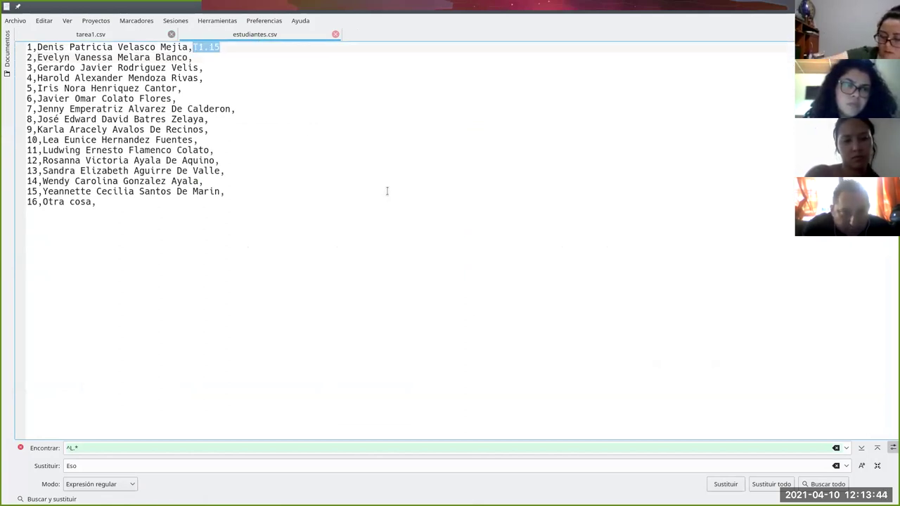
pyautogui.hotkey('alt', 'Tab')
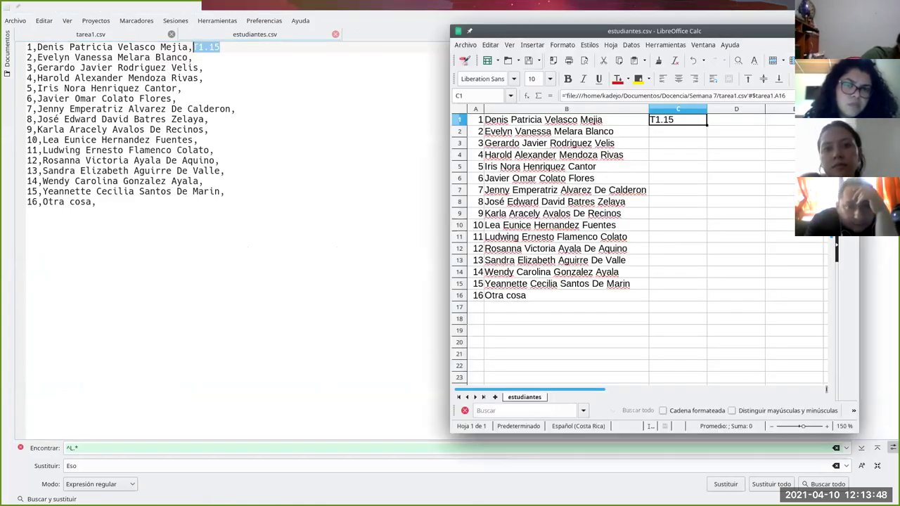
# Reopen estudiantes.csv in LibreOffice Calc as comma-separated text and inspect the content of cell C1
pyautogui.hotkey('alt', 'Tab')
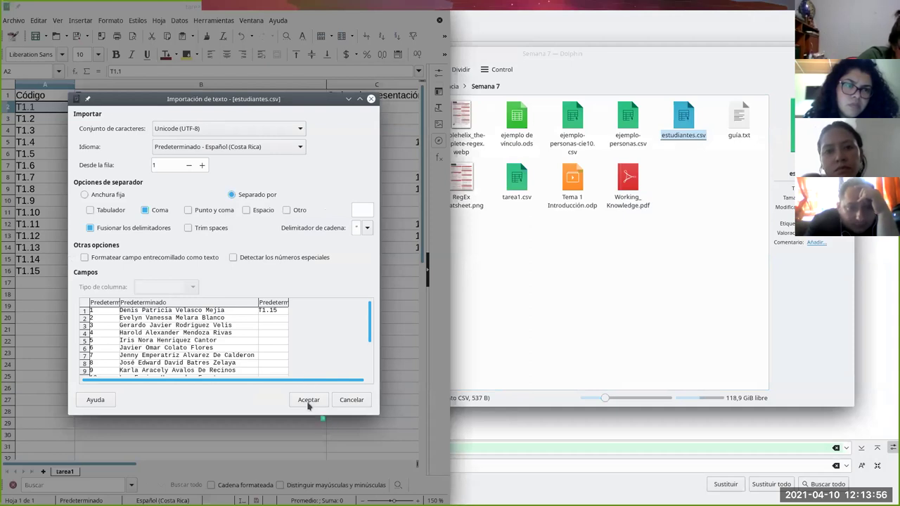
pyautogui.click(308, 399)
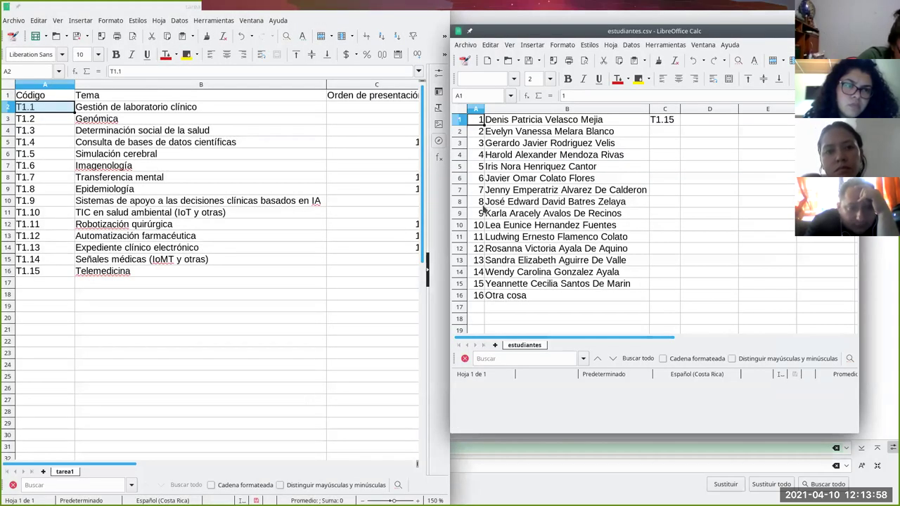
pyautogui.click(663, 122)
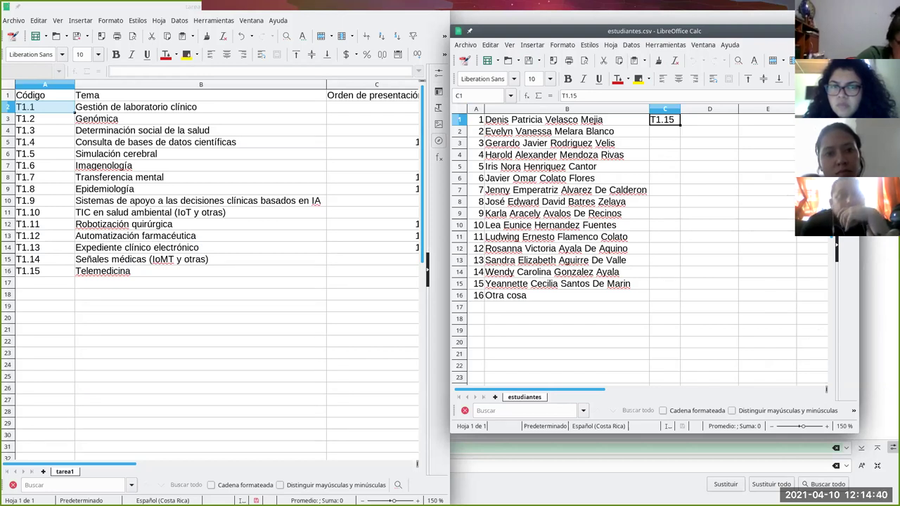
# Begin an INDICE formula in cell C1 of estudiantes.csv with range A1:A16 of tarea1.csv as its reference
pyautogui.press('Down')
pyautogui.click(668, 119)
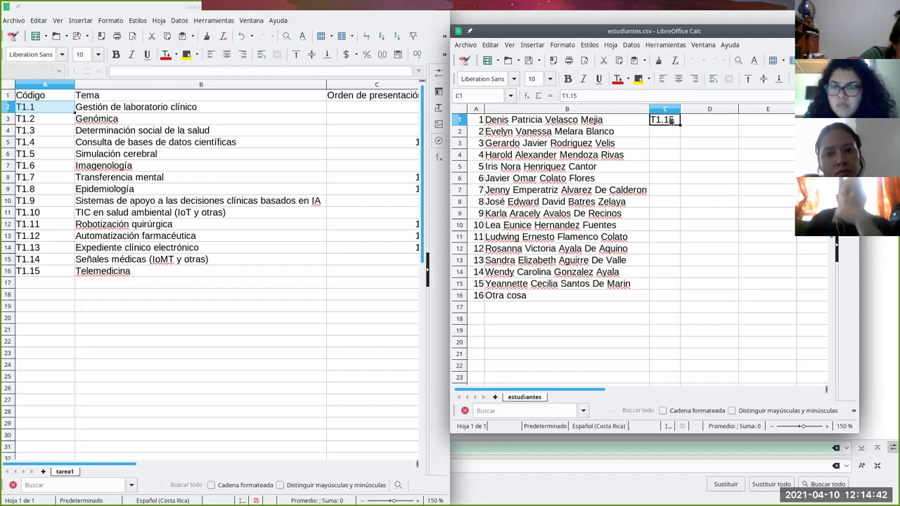
pyautogui.write('=')
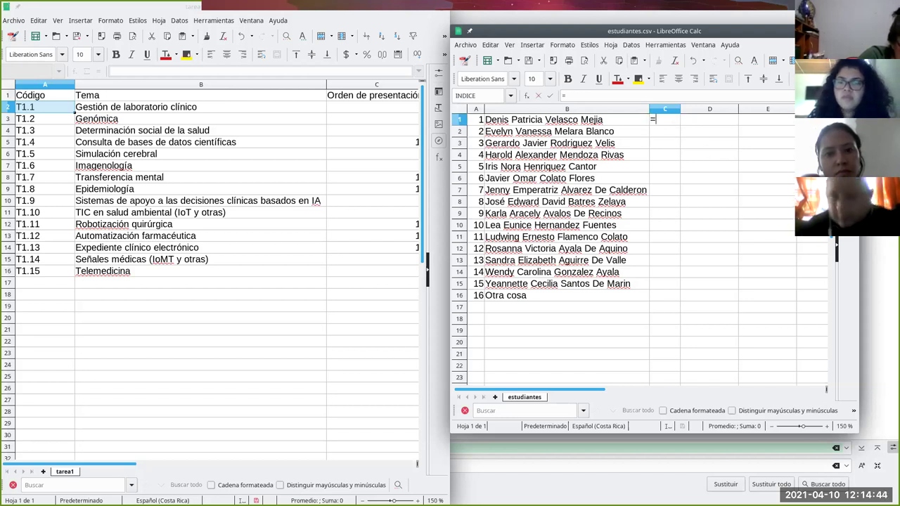
pyautogui.write('inde')
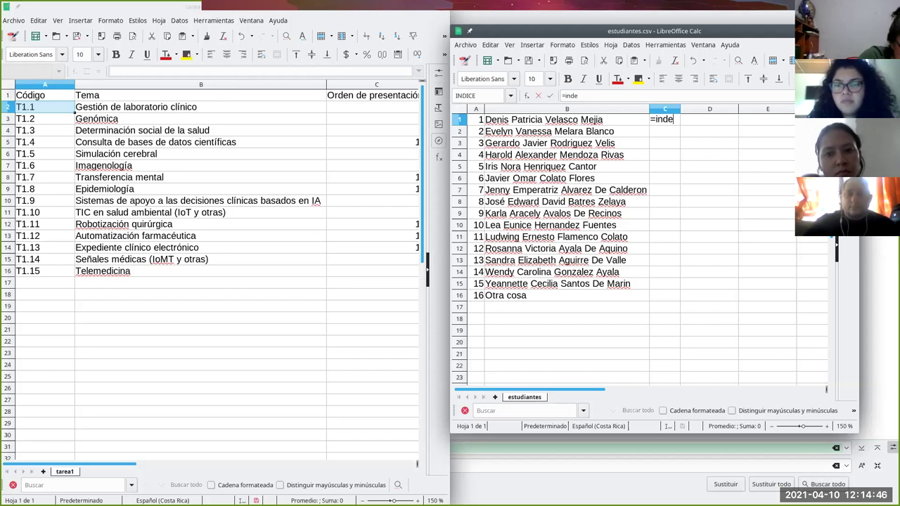
pyautogui.press('BackSpace')
pyautogui.write('ice(')
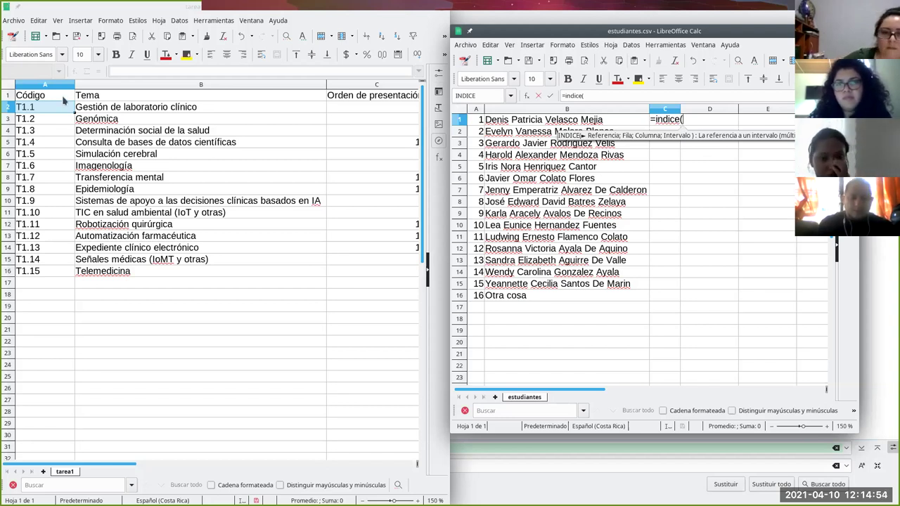
pyautogui.moveTo(63, 100); pyautogui.dragTo(56, 275)
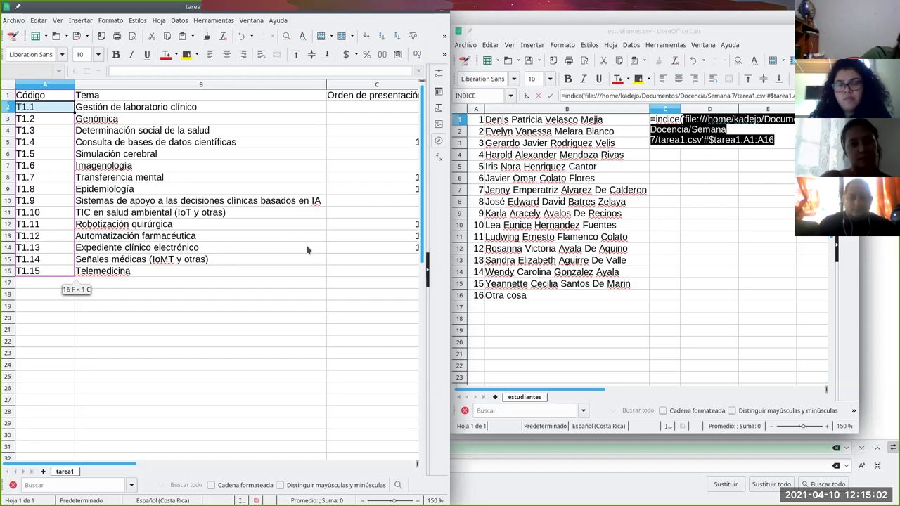
# Make the range in the INDICE formula absolute, as $A$1:$A$16
pyautogui.click(747, 140)
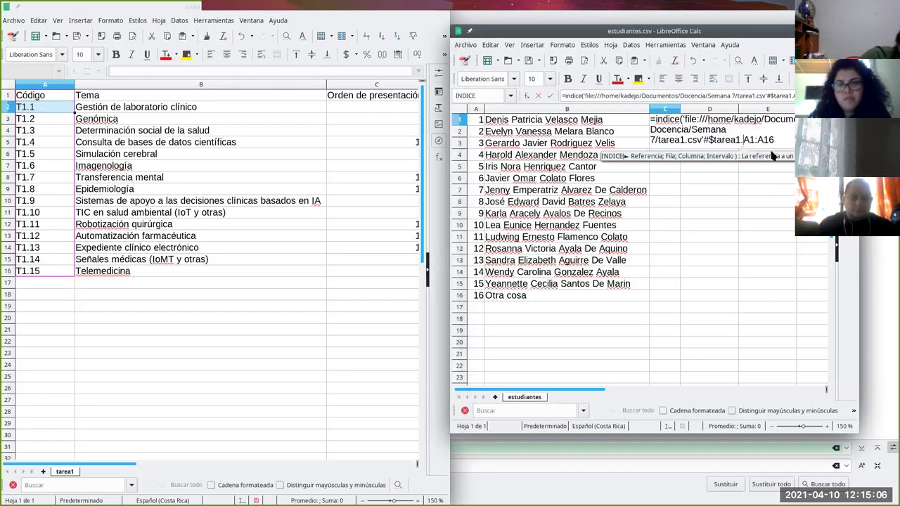
pyautogui.press('F4')
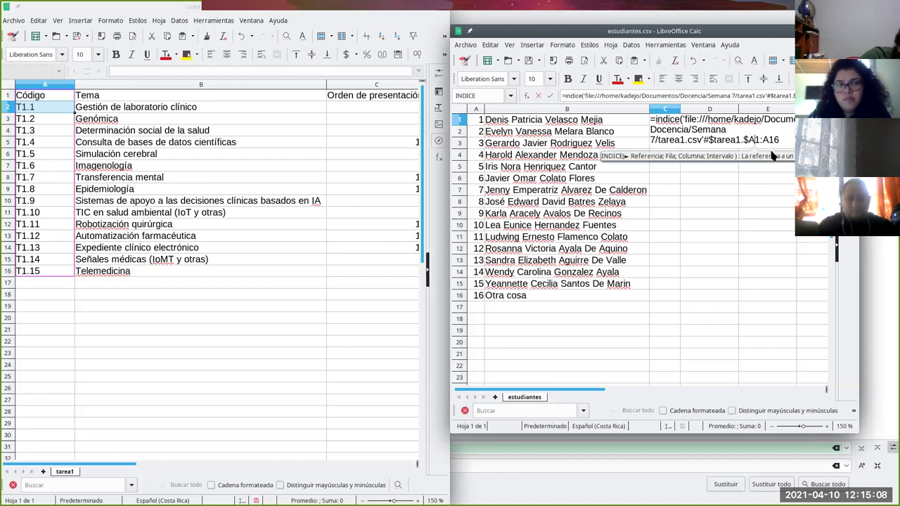
pyautogui.press('Left')
pyautogui.press('Left')
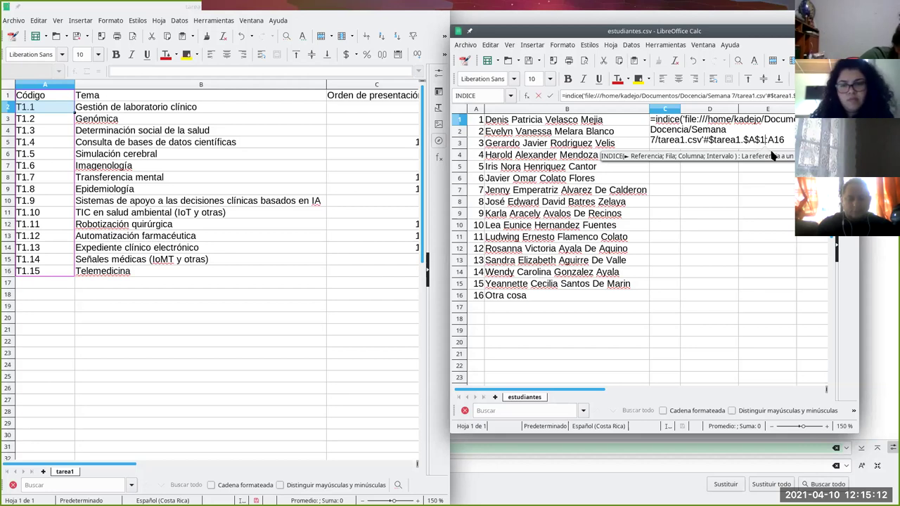
pyautogui.press('F4')
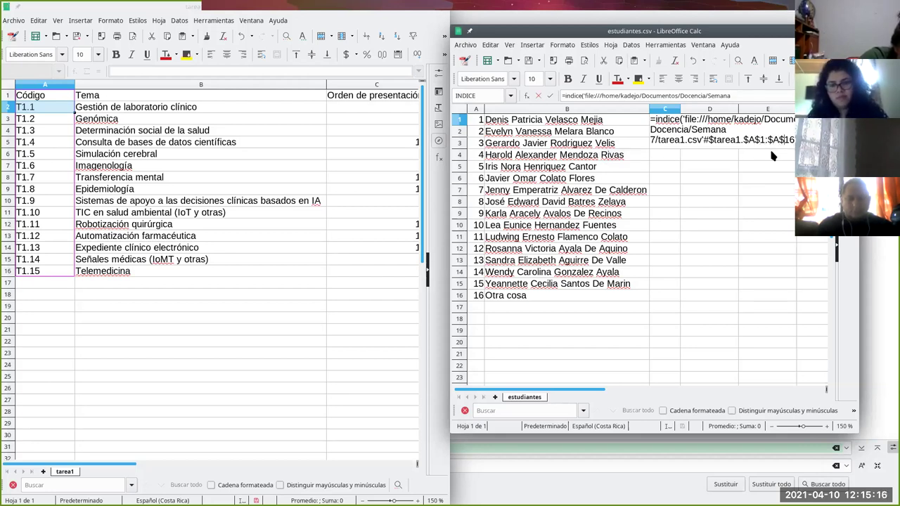
# Complete the INDICE formula in C1 with ALEATORIO.ENTRE(2;16) as the row and 1 as the column
pyautogui.press('Right')
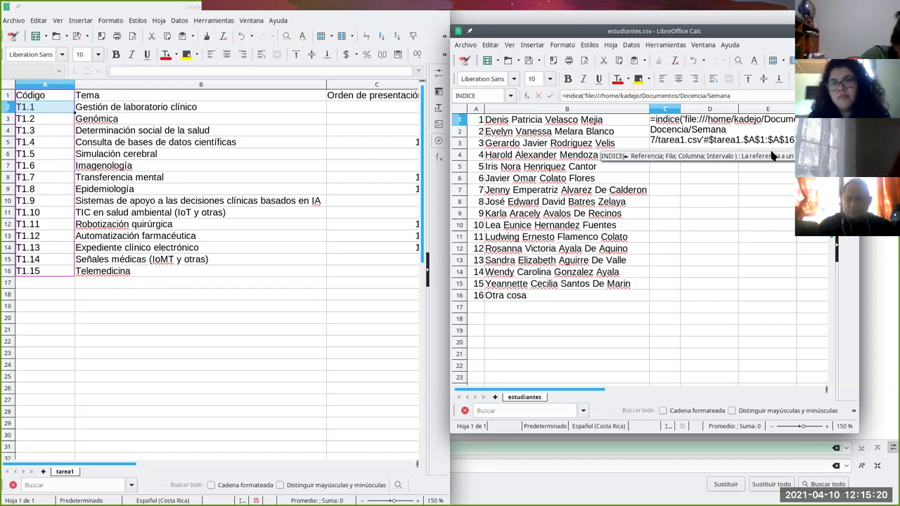
pyautogui.write(';ale')
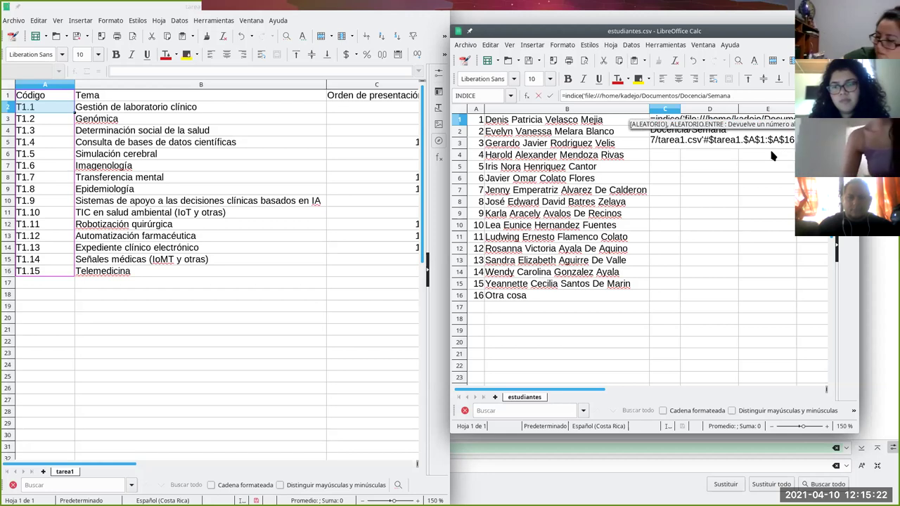
pyautogui.write('atorio.entre')
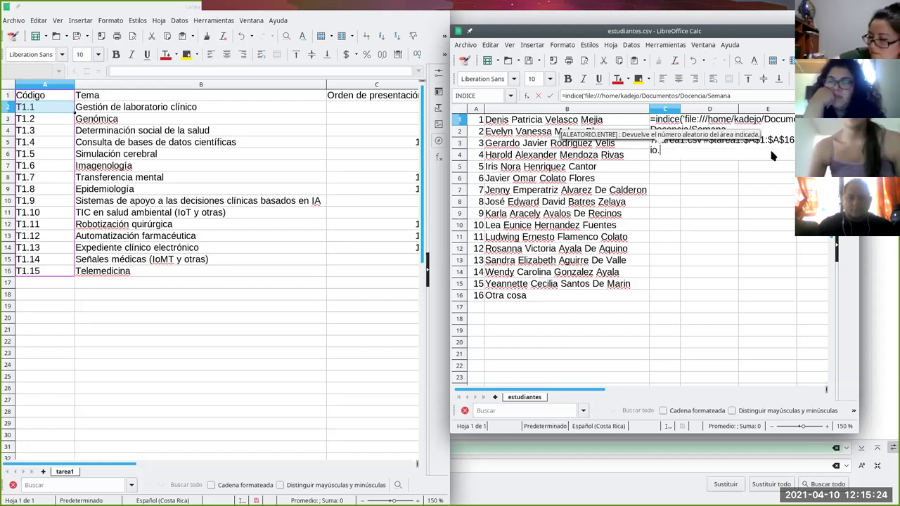
pyautogui.write('(')
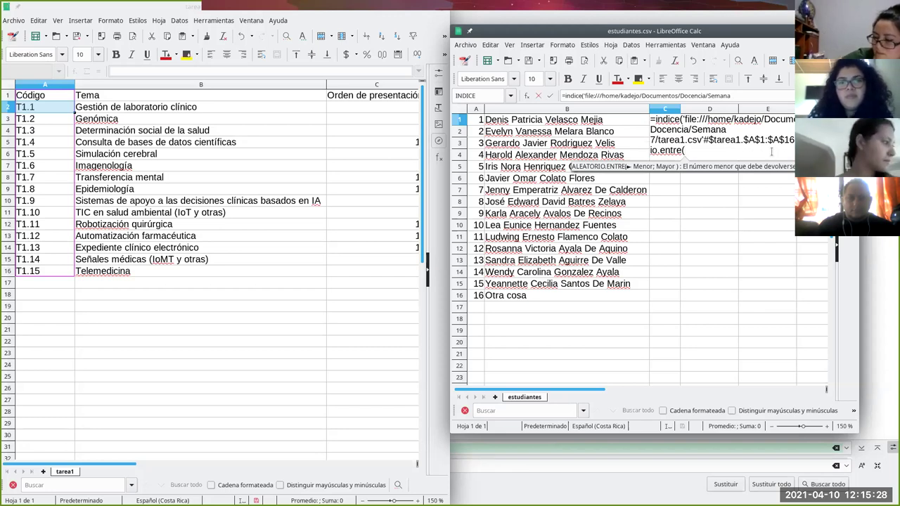
pyautogui.write('2')
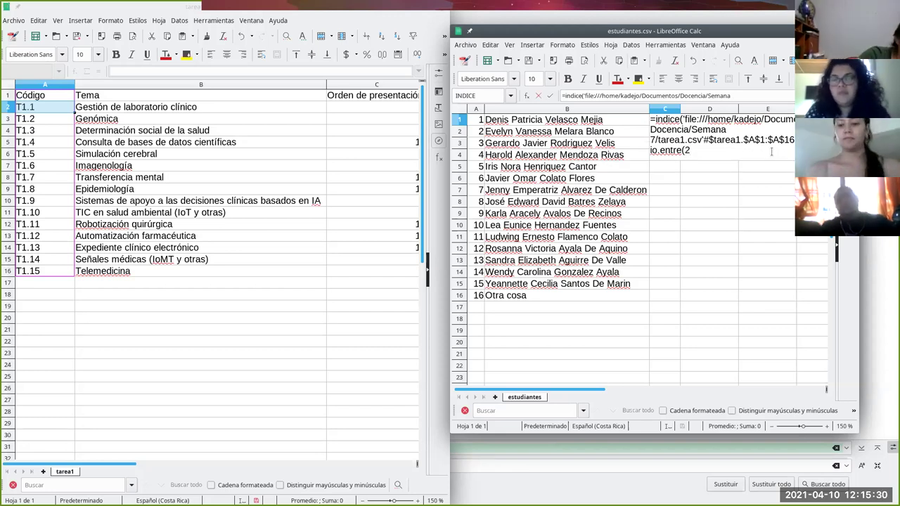
pyautogui.write(';16')
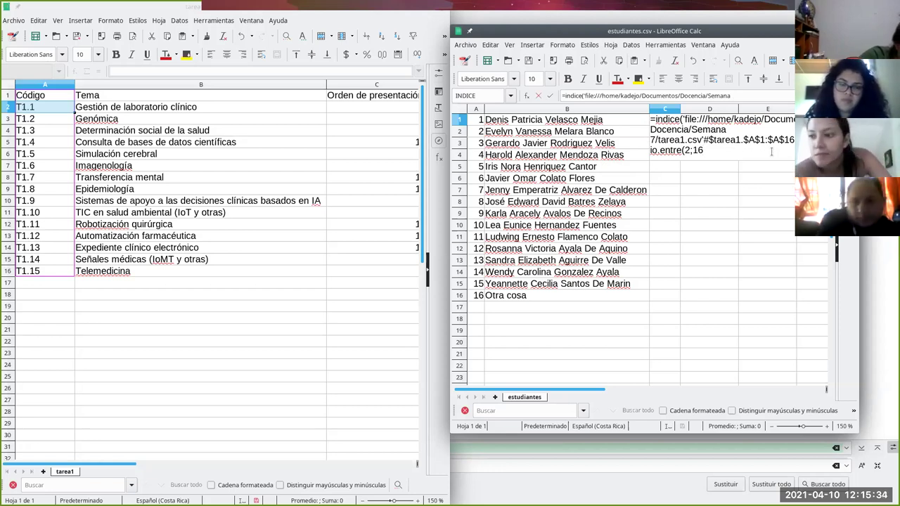
pyautogui.write(');')
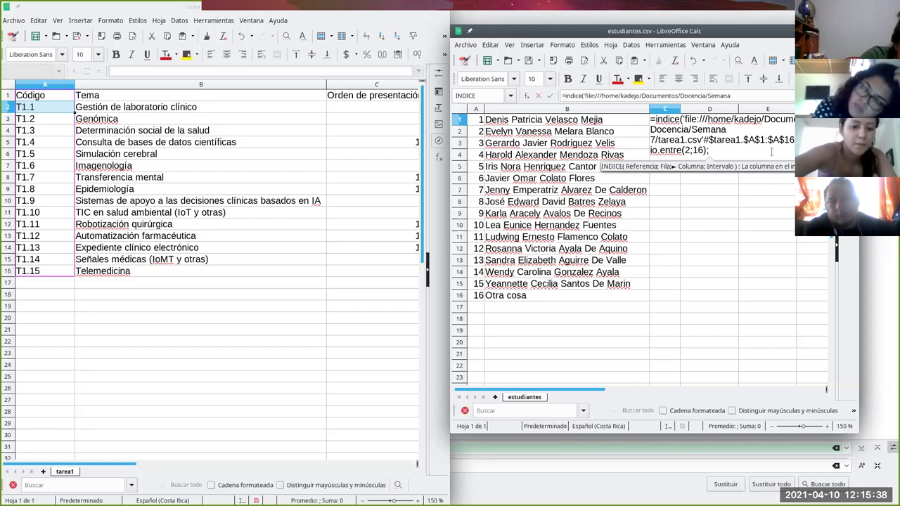
pyautogui.write('1')
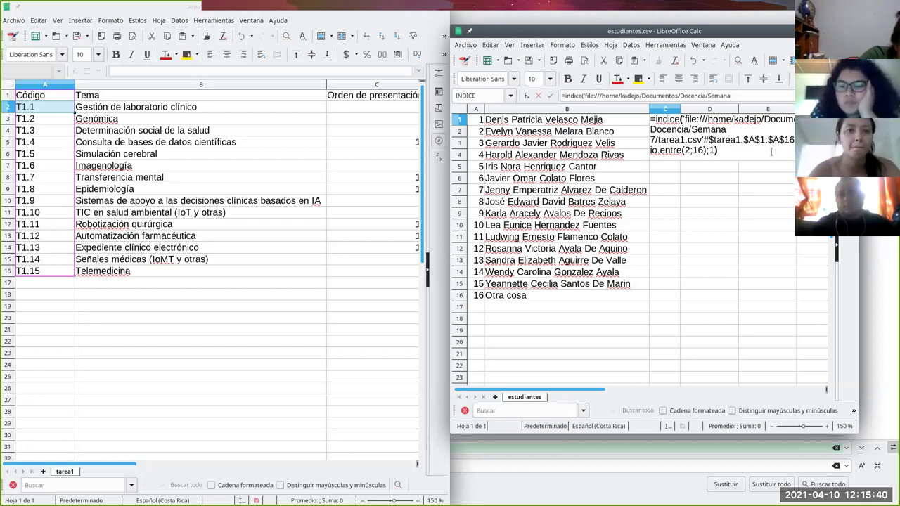
pyautogui.press('Return')
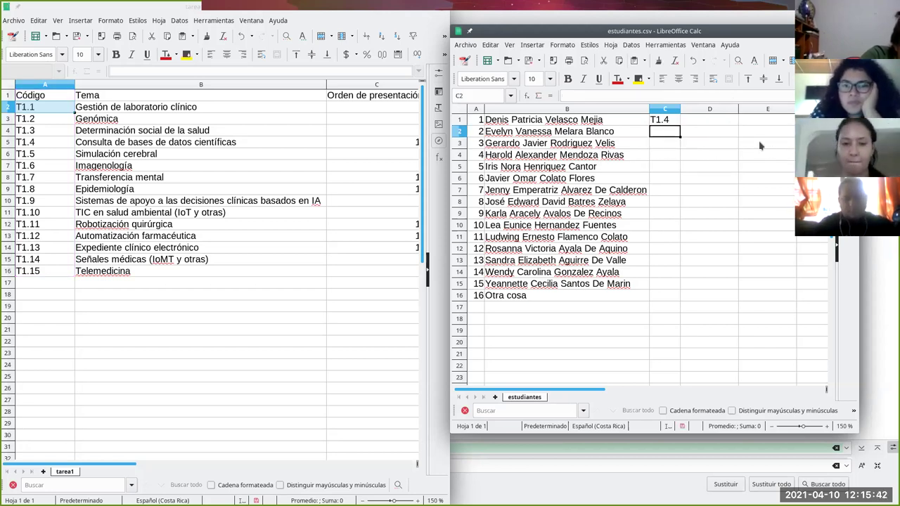
# Fill the INDICE formula from C1 down to C15 so every student gets a random topic code
pyautogui.click(671, 122)
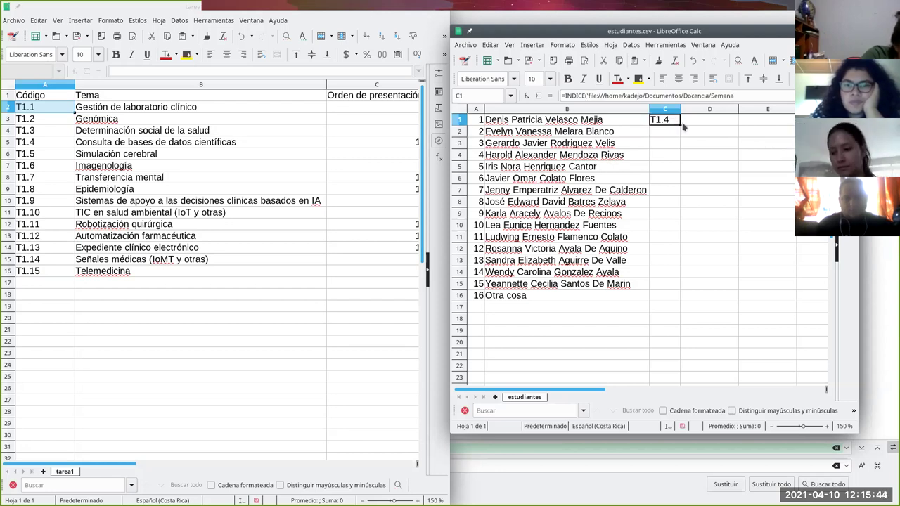
pyautogui.moveTo(679, 124); pyautogui.dragTo(678, 292)
pyautogui.click(689, 203)
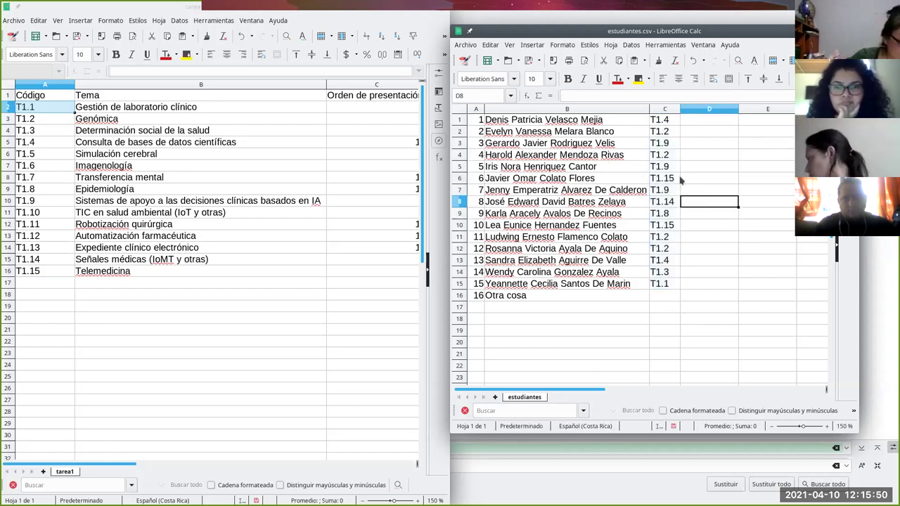
# Examine the copied formulas in C1 to C6 of estudiantes.csv, showing the full formula of C2 in an expanded formula bar
pyautogui.click(669, 123)
pyautogui.press('Down')
pyautogui.press('Down')
pyautogui.press('Down')
pyautogui.press('Down')
pyautogui.press('Down')
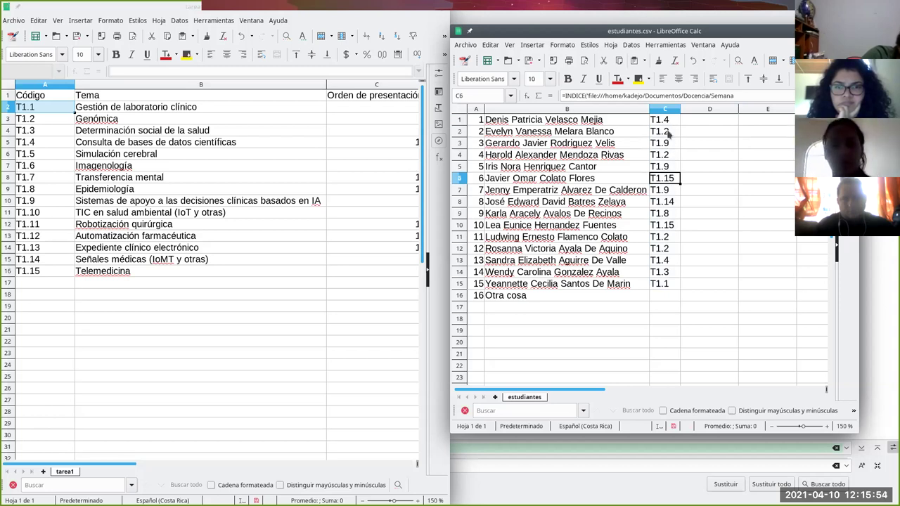
pyautogui.click(669, 131)
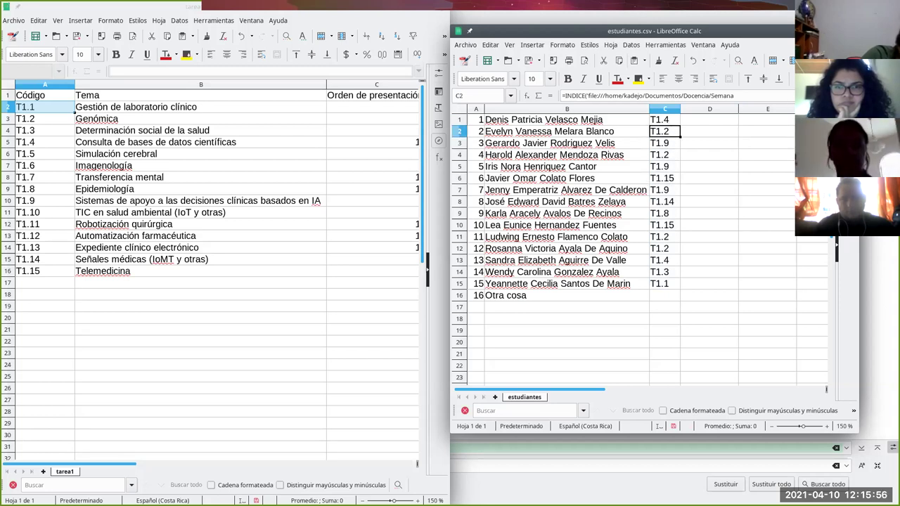
pyautogui.click(847, 96)
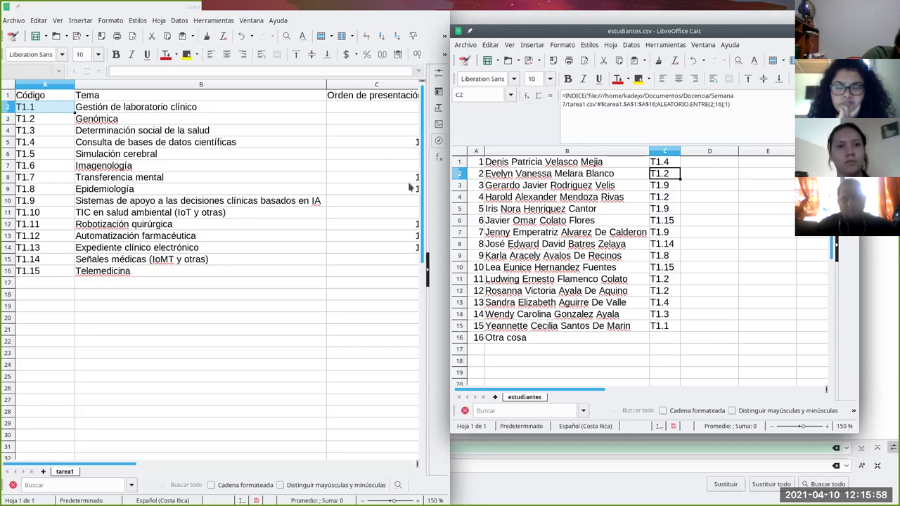
# Highlight the topic codes A2:A16 in tarea1.csv and compare them with the formula in C3 of estudiantes.csv
pyautogui.moveTo(42, 271); pyautogui.dragTo(34, 107)
pyautogui.click(36, 111)
pyautogui.hotkey('shift', 'Down')
pyautogui.hotkey('shift', 'Down')
pyautogui.hotkey('shift', 'Down')
pyautogui.hotkey('shift', 'Down')
pyautogui.hotkey('shift', 'Down')
pyautogui.hotkey('shift', 'Down')
pyautogui.hotkey('shift', 'Down')
pyautogui.hotkey('shift', 'Down')
pyautogui.hotkey('shift', 'Down')
pyautogui.hotkey('shift', 'Down')
pyautogui.hotkey('shift', 'Down')
pyautogui.hotkey('shift', 'Down')
pyautogui.hotkey('shift', 'Down')
pyautogui.hotkey('shift', 'Down')
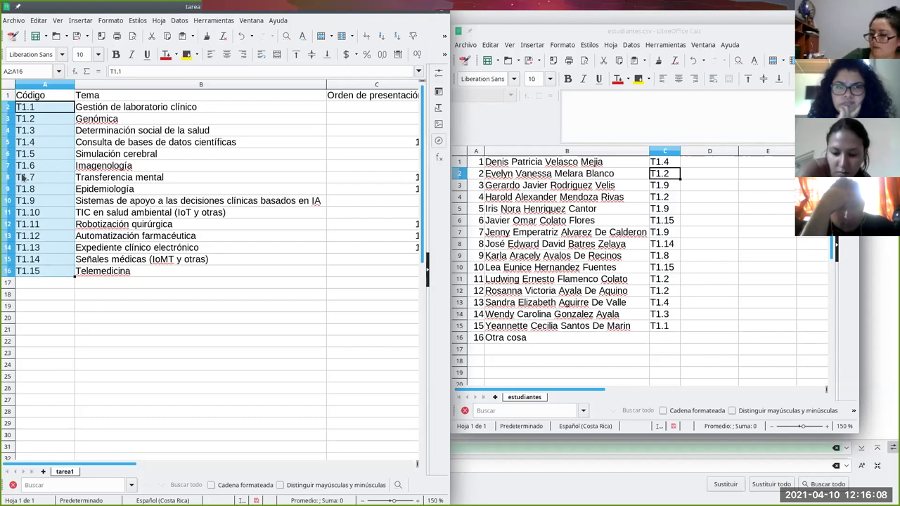
pyautogui.click(27, 143)
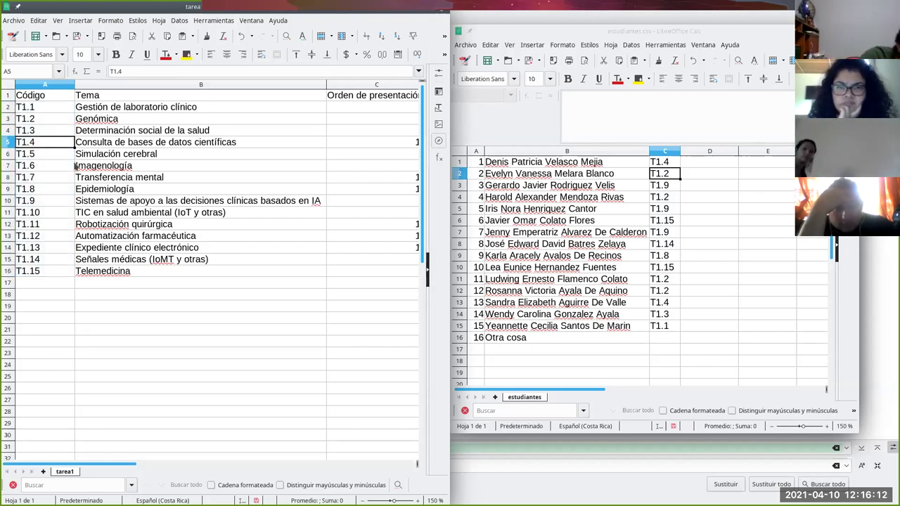
pyautogui.click(664, 185)
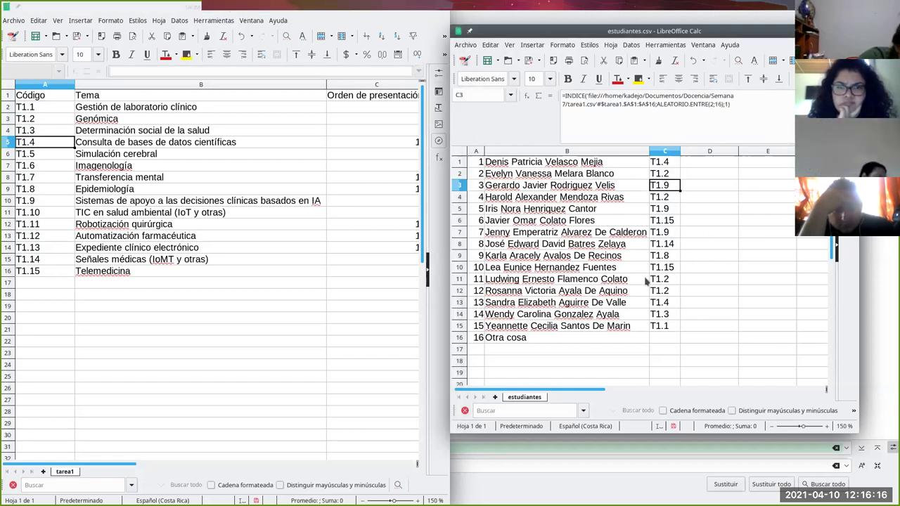
# Delete row 16, containing "Otra cosa", from estudiantes.csv
pyautogui.click(461, 338)
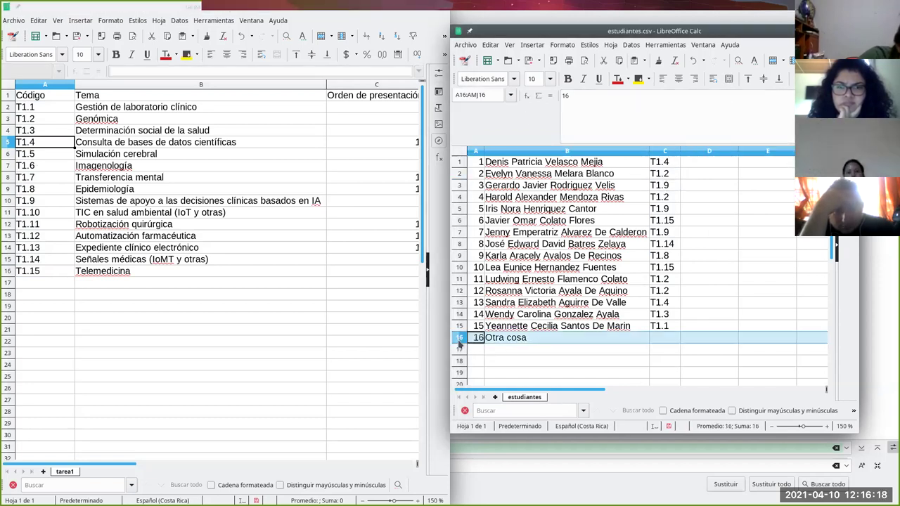
pyautogui.rightClick(460, 338)
pyautogui.click(500, 416)
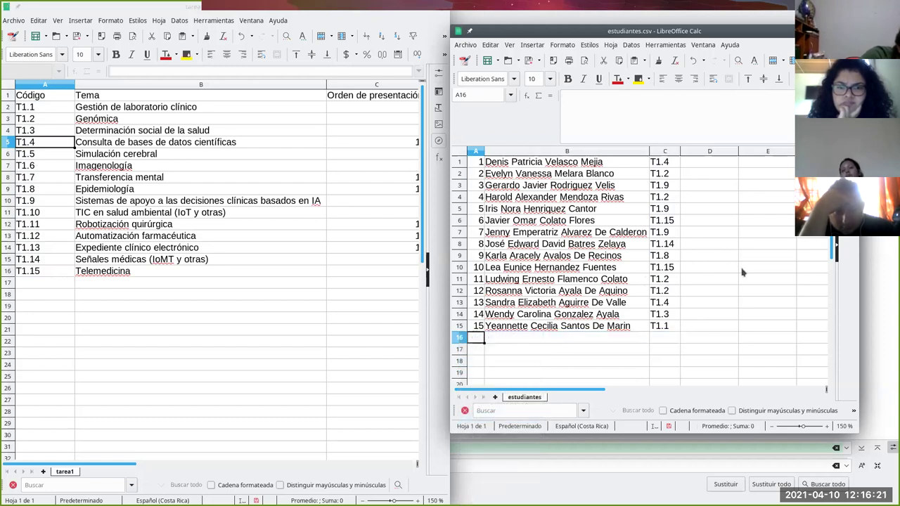
pyautogui.click(724, 203)
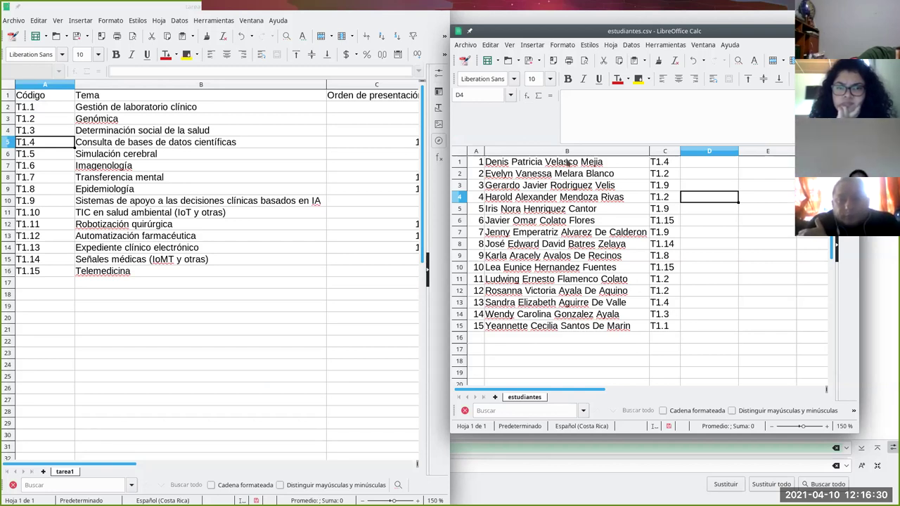
# Save estudiantes.csv in Texto CSV format and reload it in the text editor
pyautogui.click(527, 61)
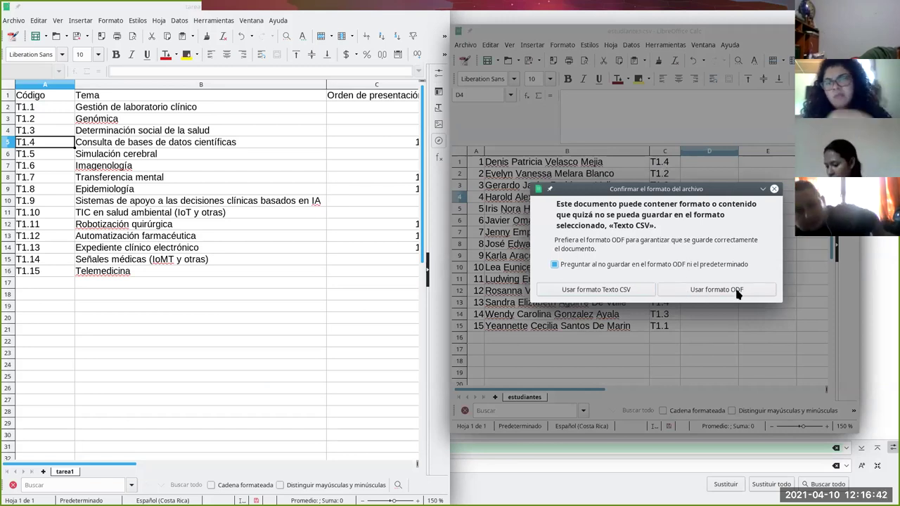
pyautogui.click(613, 294)
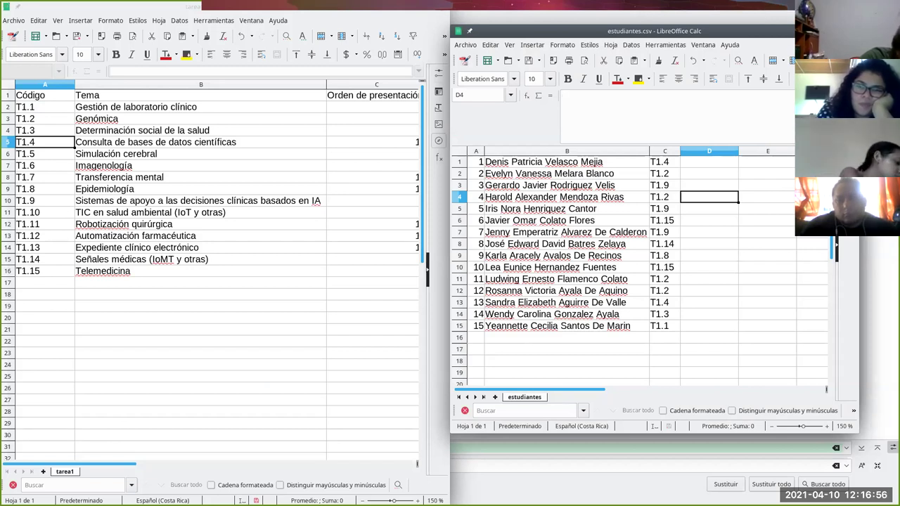
pyautogui.hotkey('alt', 'Tab')
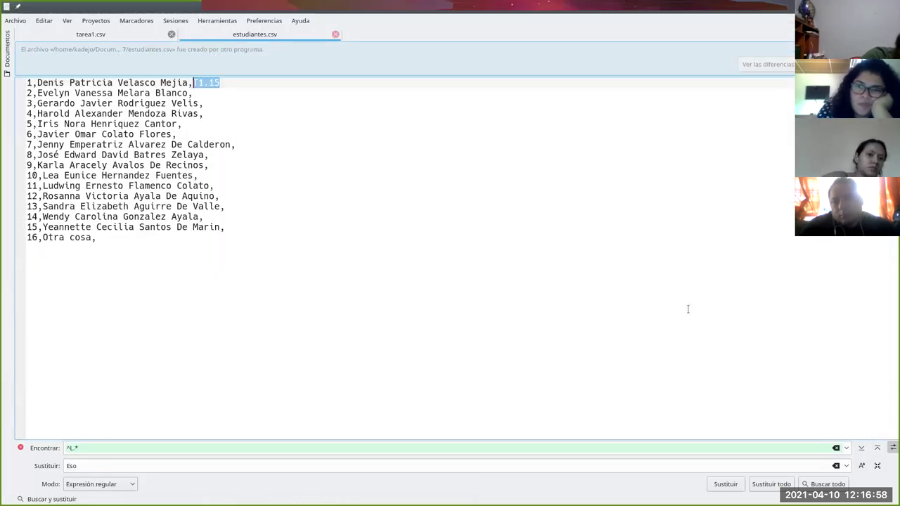
pyautogui.press('F5')
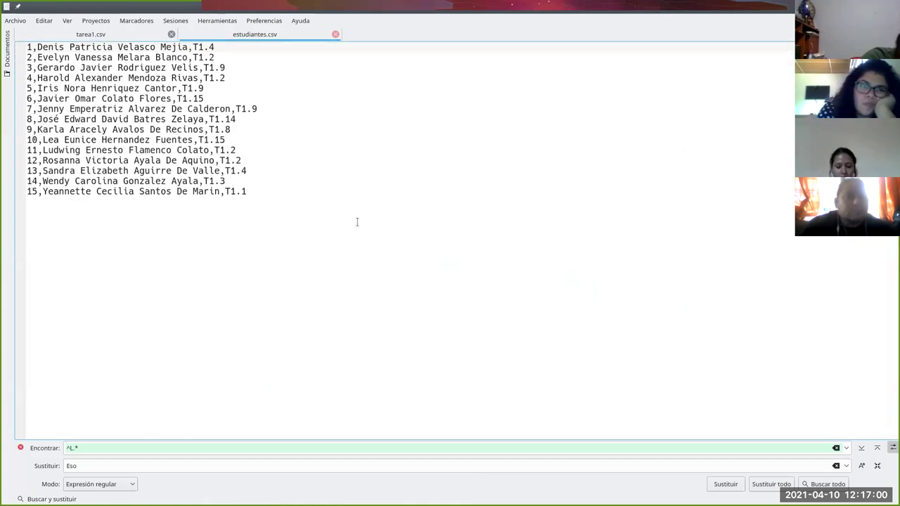
# Compare the header line of tarea1.csv with the first and last lines of estudiantes.csv in the text editor
pyautogui.click(120, 36)
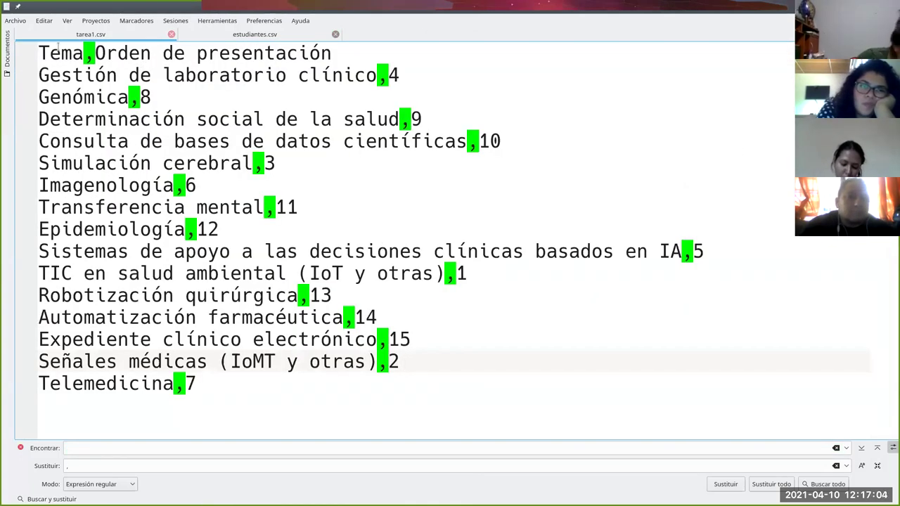
pyautogui.moveTo(338, 53); pyautogui.dragTo(265, 53)
pyautogui.moveTo(116, 62); pyautogui.dragTo(39, 52)
pyautogui.click(255, 34)
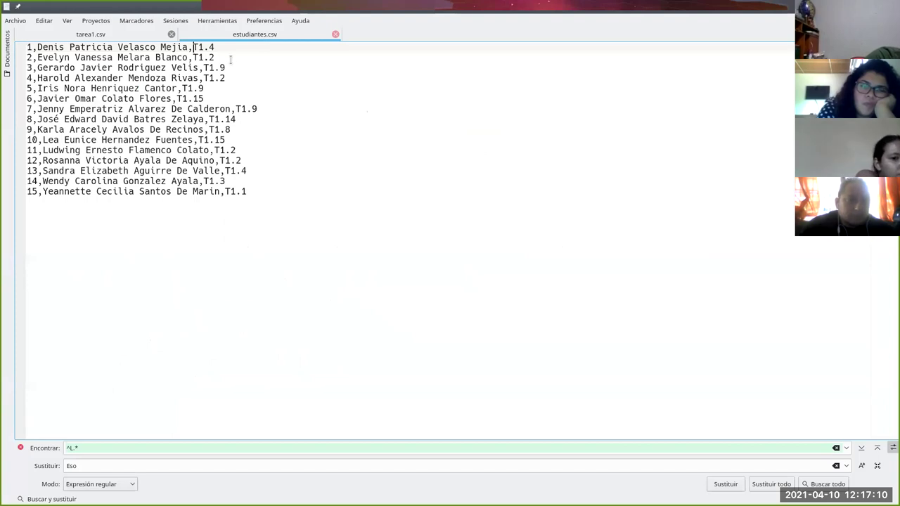
pyautogui.moveTo(224, 47); pyautogui.dragTo(131, 49)
pyautogui.hotkey('shift', 'Left')
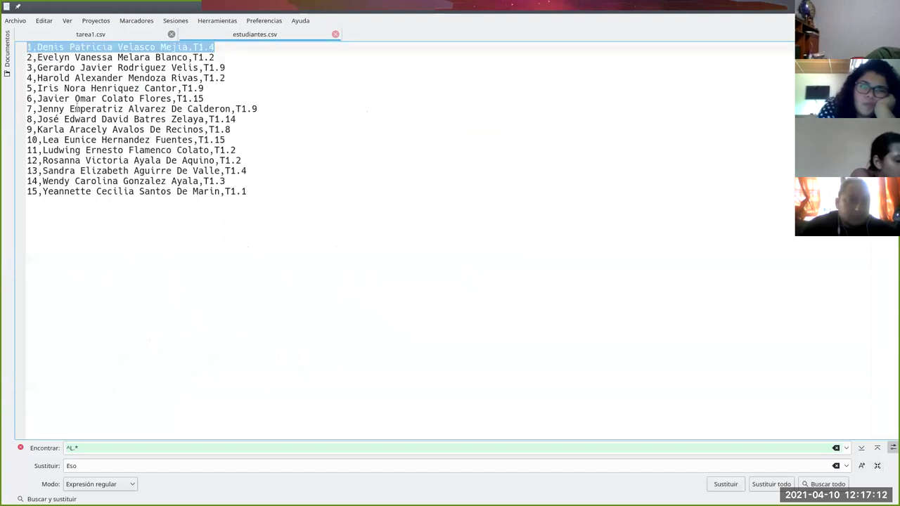
pyautogui.click(265, 196)
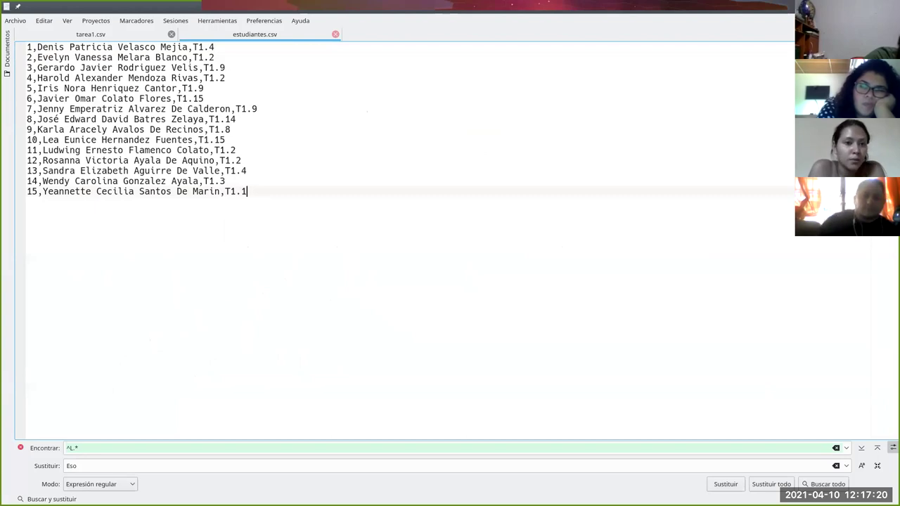
# Switch to the browser and open the database manager's login page through the access link in the course's Semana 7 task
pyautogui.hotkey('alt', 'Tab')
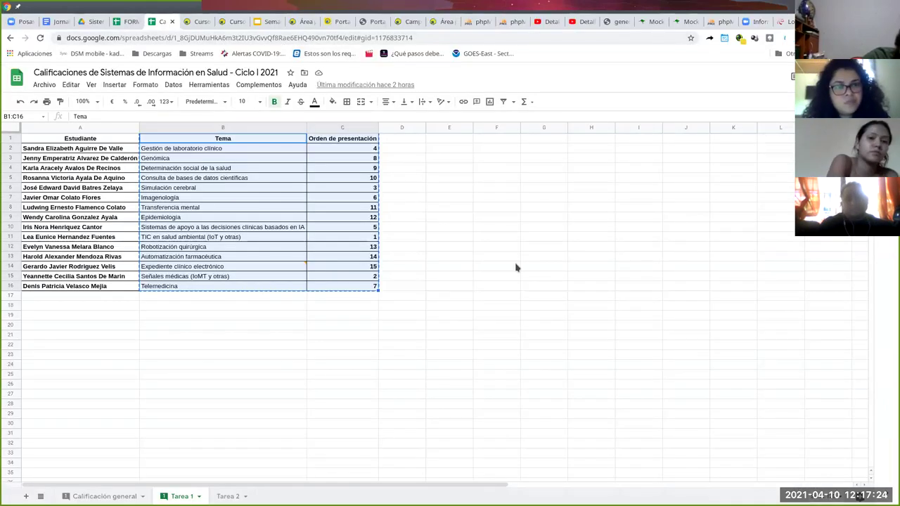
pyautogui.click(430, 218)
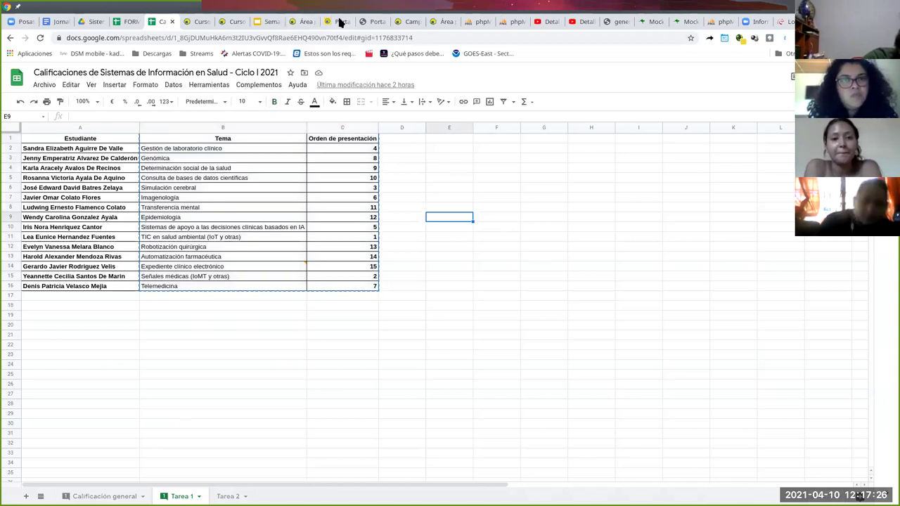
pyautogui.click(235, 23)
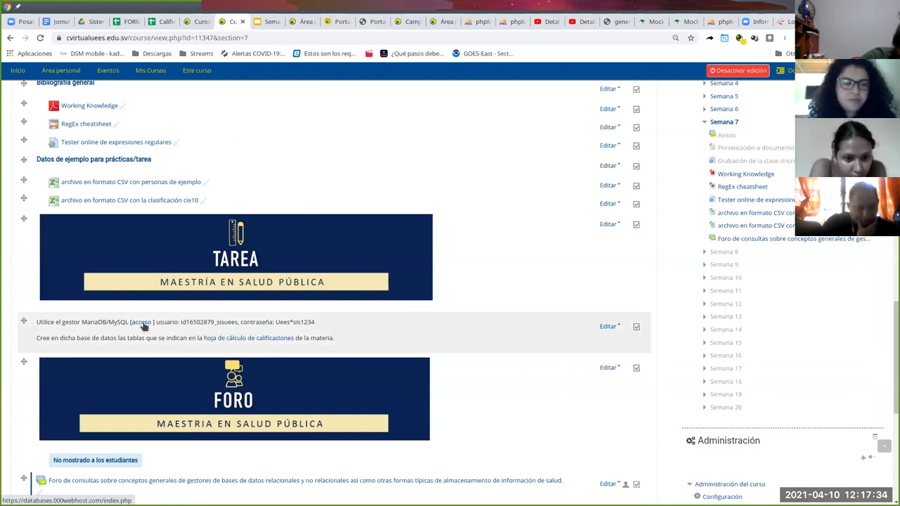
pyautogui.click(143, 323)
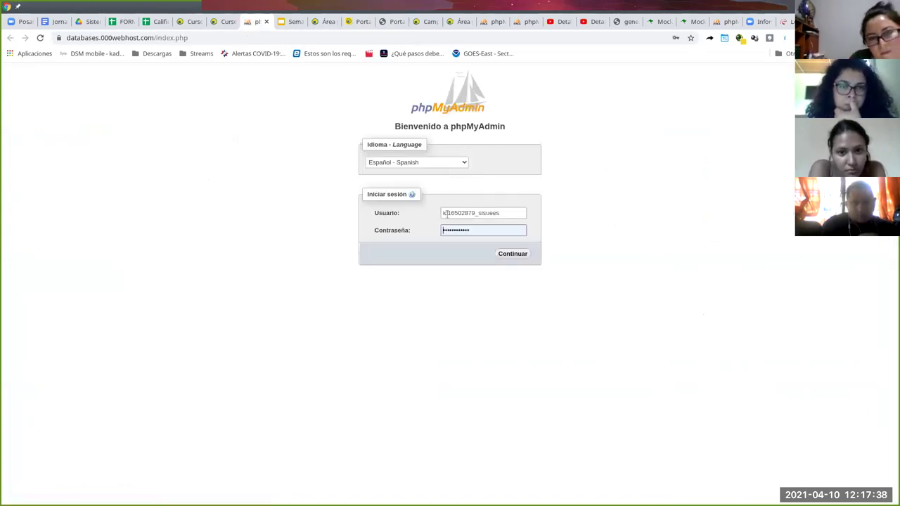
# Examine the username and password fields of the phpMyAdmin login, and return to the course page with the task instructions
pyautogui.click(477, 214)
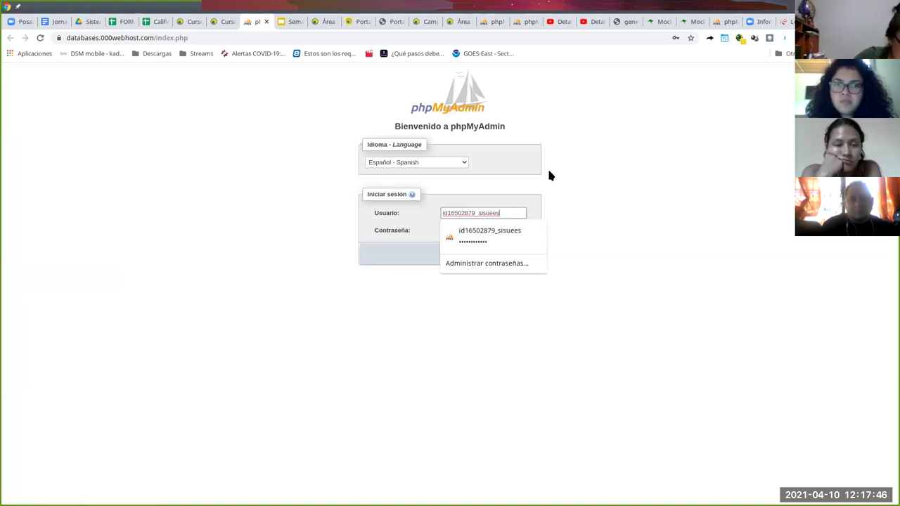
pyautogui.click(524, 214)
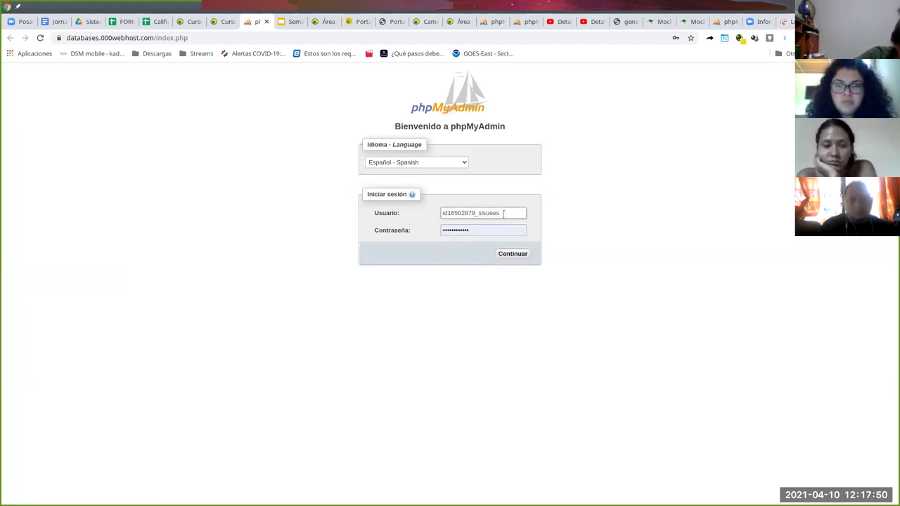
pyautogui.click(482, 230)
pyautogui.click(221, 26)
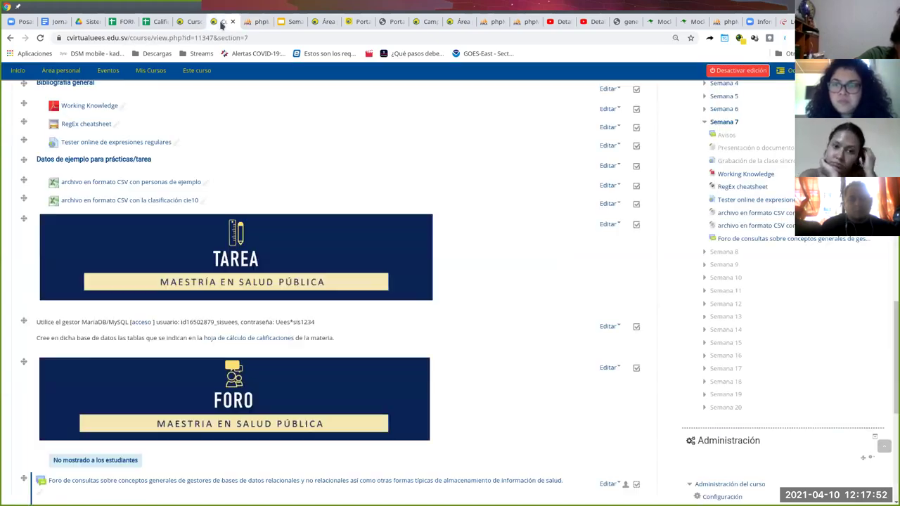
# Highlight the password in the course task instructions and log in to phpMyAdmin with the filled-in username and password
pyautogui.moveTo(276, 321); pyautogui.dragTo(317, 321)
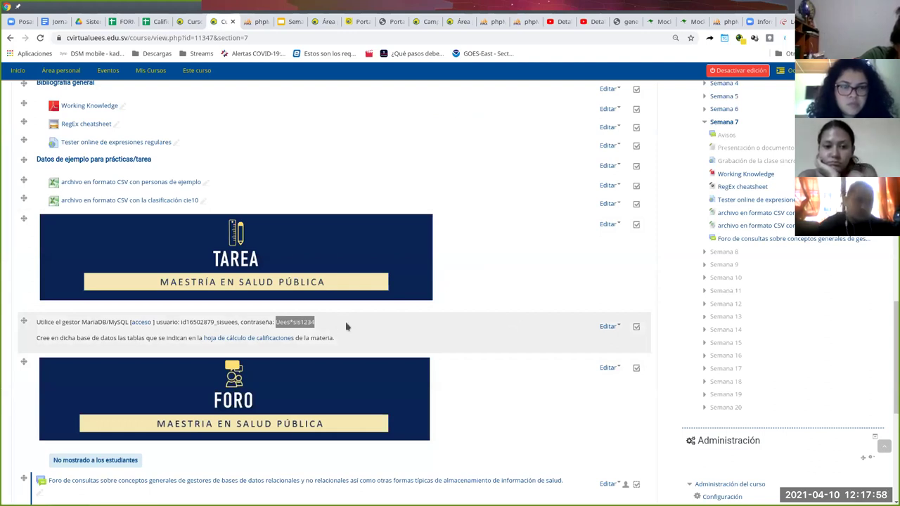
pyautogui.click(257, 21)
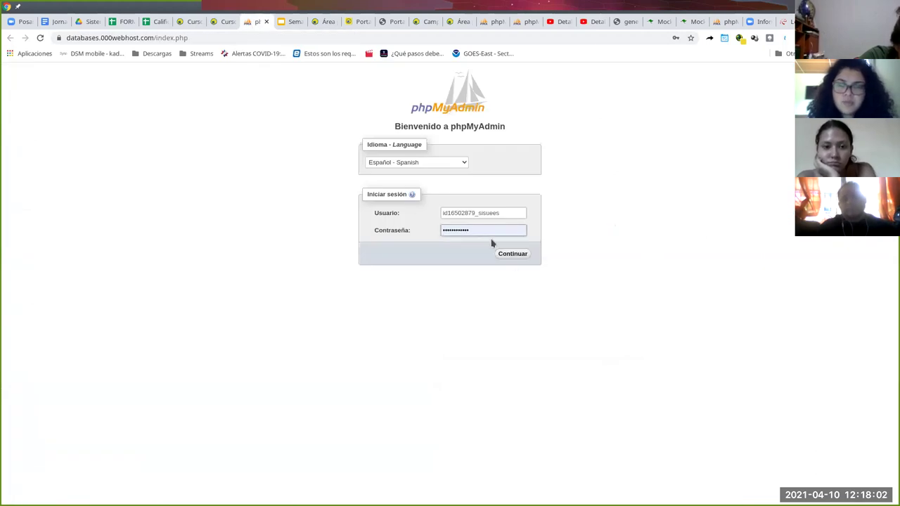
pyautogui.click(510, 255)
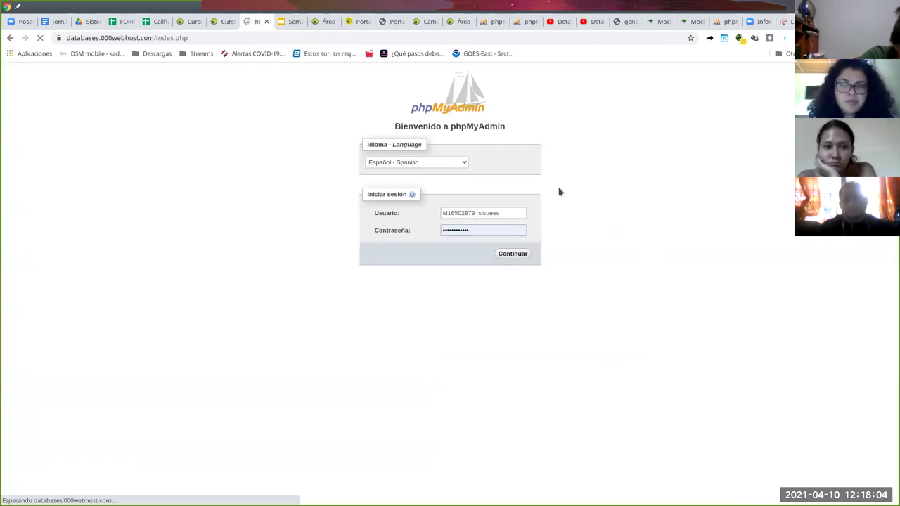
pyautogui.scroll(-1, 559, 191)
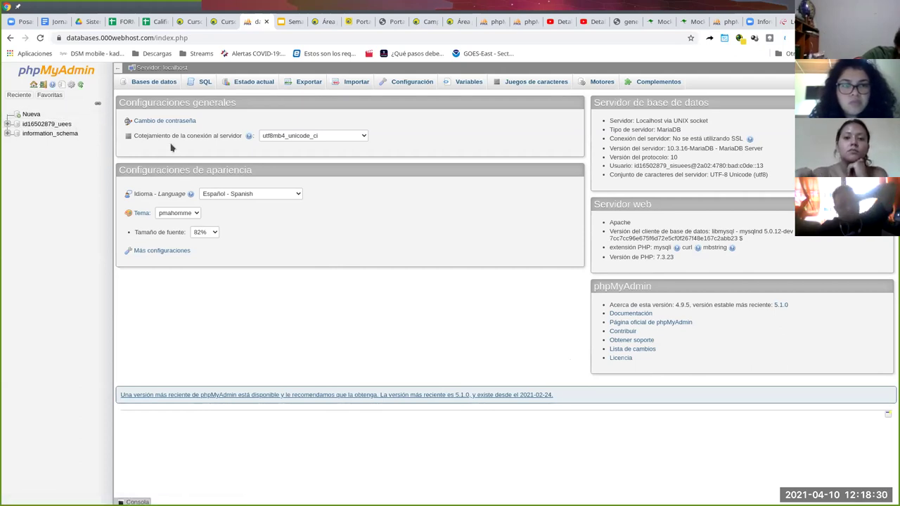
# Try to create a new database named pepe with the utf8_unicode_ci collation
pyautogui.click(32, 114)
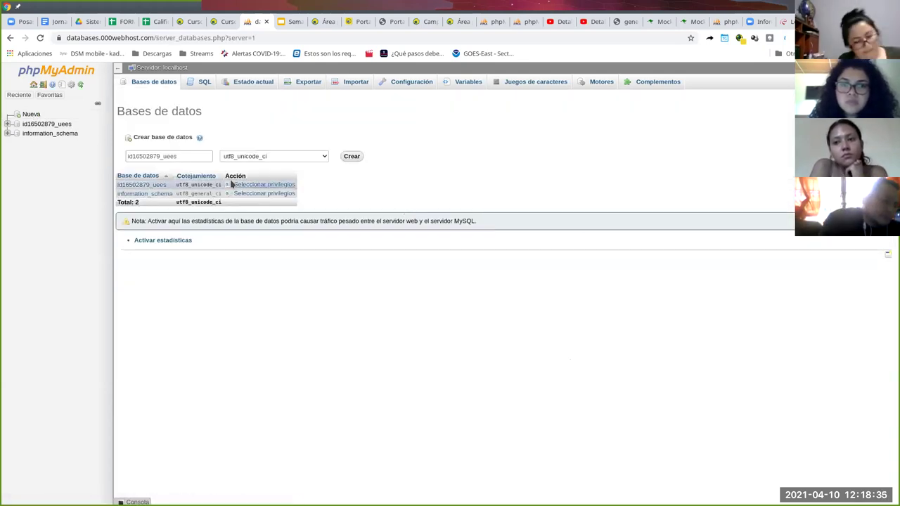
pyautogui.click(186, 155)
pyautogui.moveTo(186, 155); pyautogui.dragTo(104, 149)
pyautogui.write('pepe')
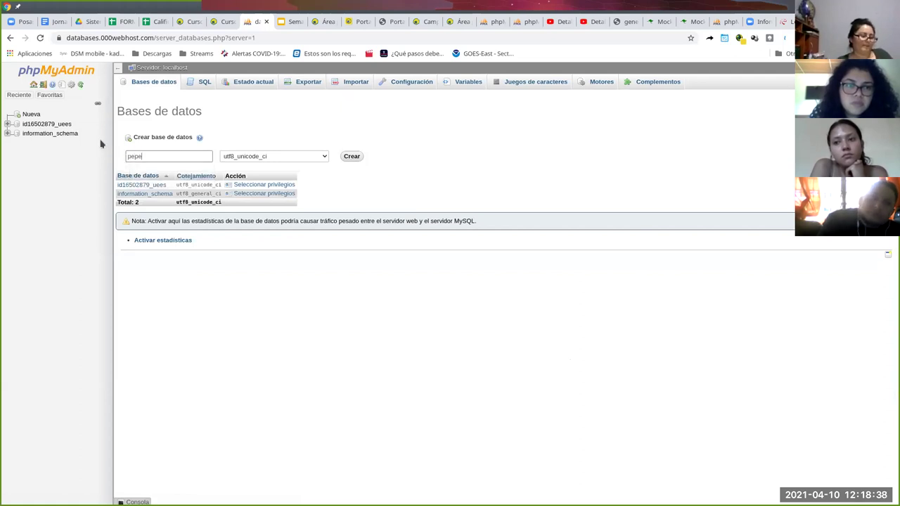
pyautogui.click(354, 155)
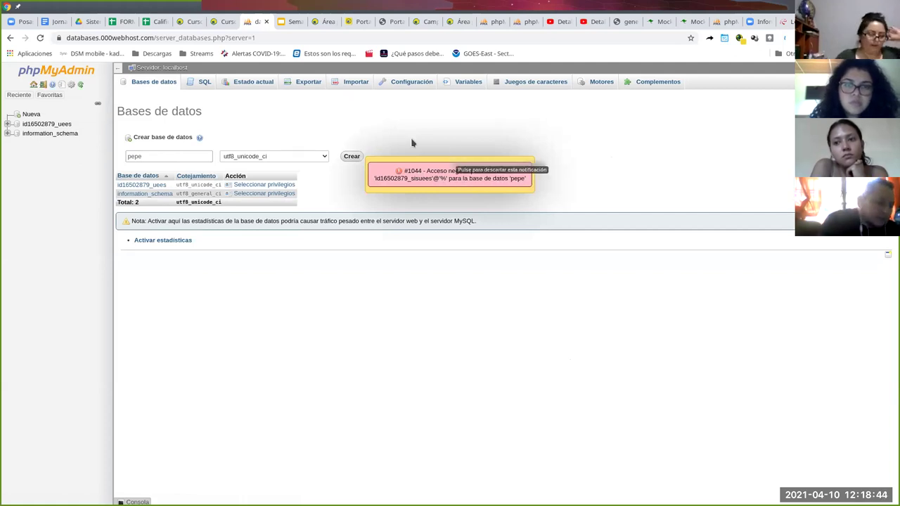
# Open the existing database ending in _uees and expand it to list its tables
pyautogui.click(31, 124)
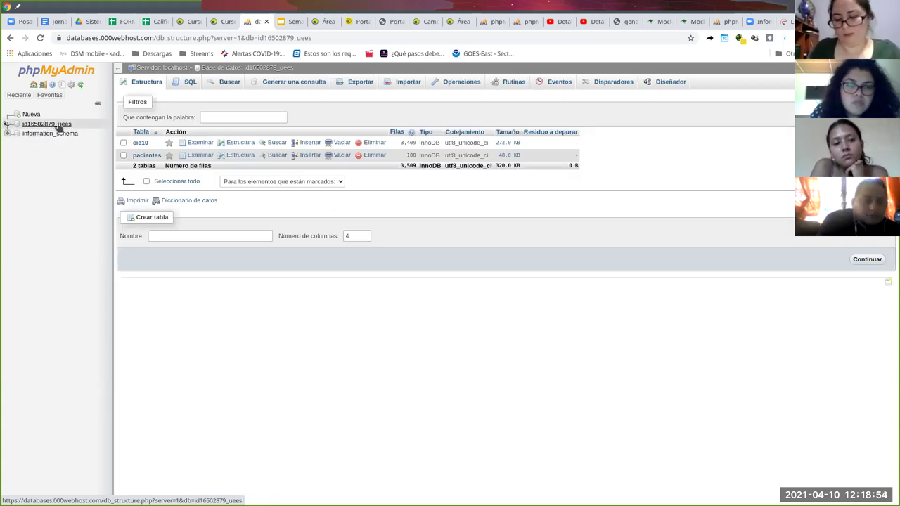
pyautogui.click(42, 124)
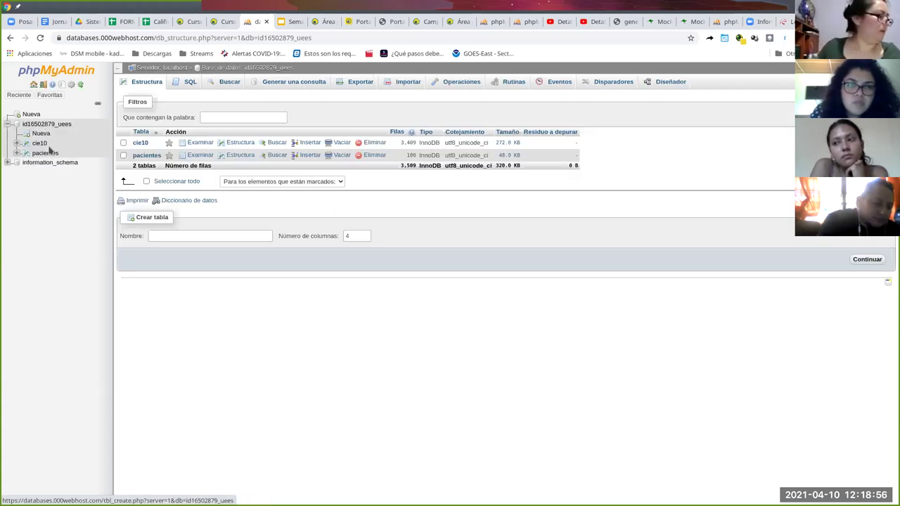
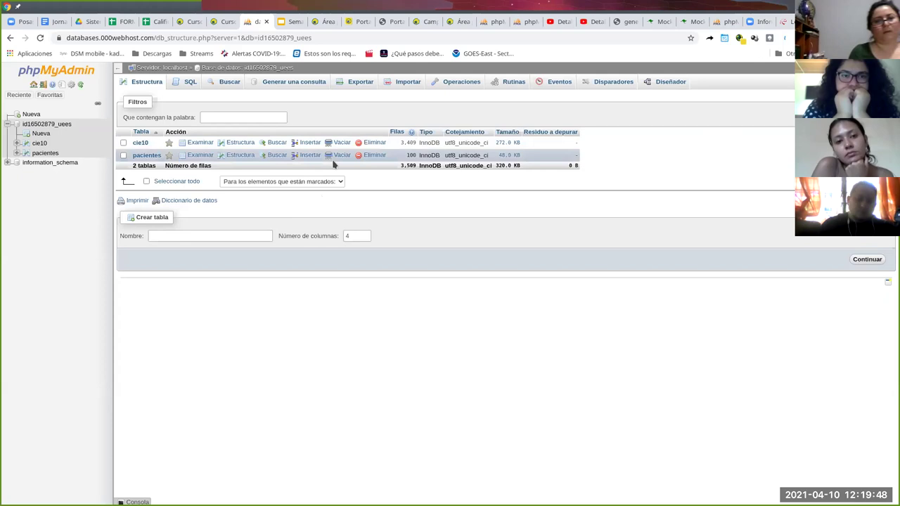
# Randomize the order of range C2:D16 (Tabla relacionada and Observaciones) on the Tarea 2 sheet of the grades spreadsheet
pyautogui.click(159, 26)
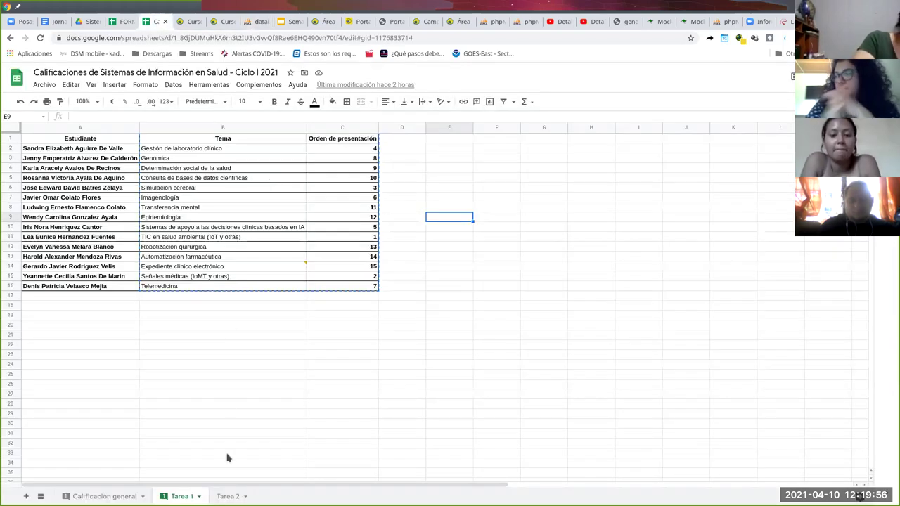
pyautogui.click(230, 494)
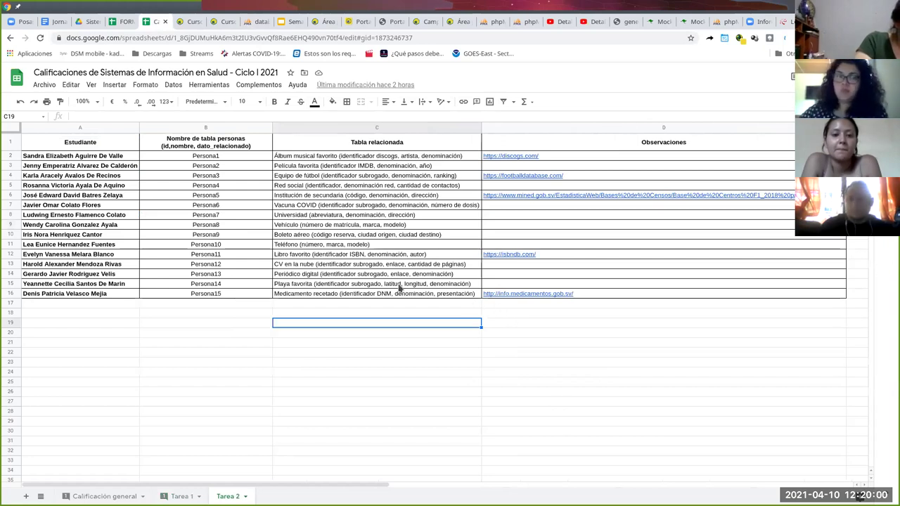
pyautogui.moveTo(349, 160); pyautogui.dragTo(593, 298)
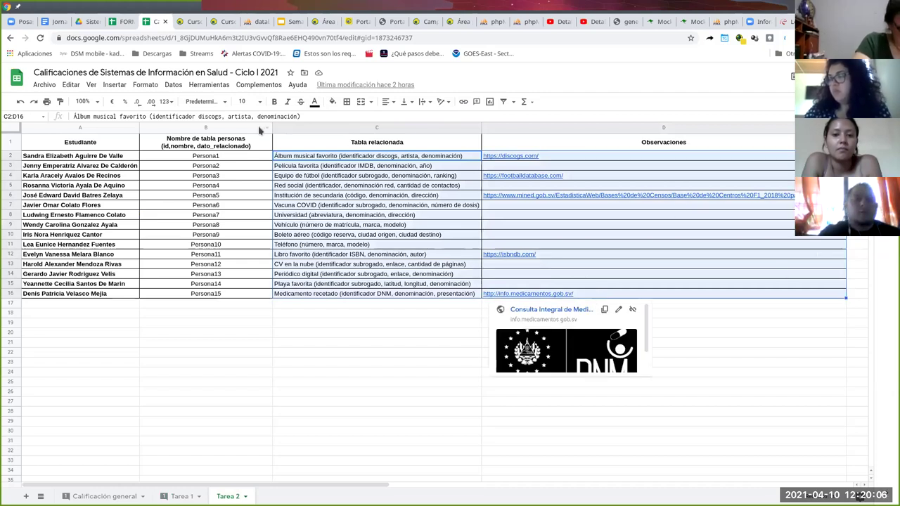
pyautogui.click(176, 85)
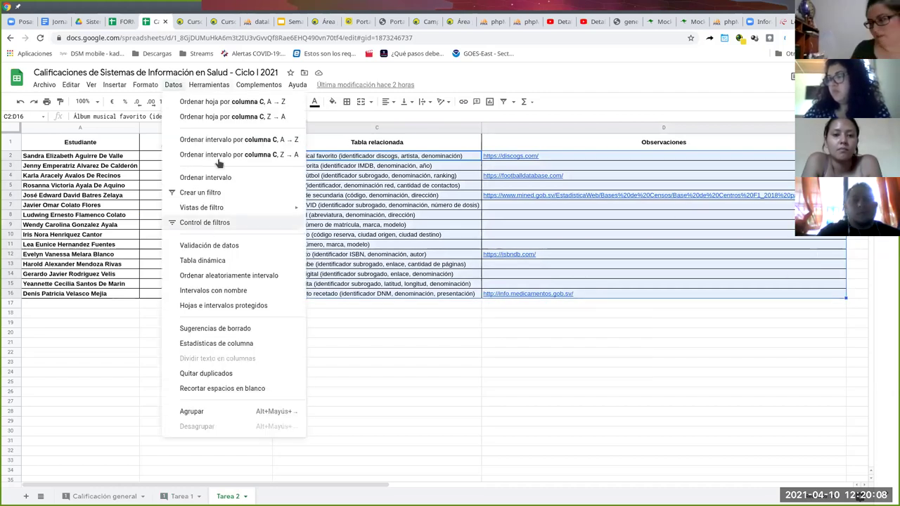
pyautogui.click(263, 283)
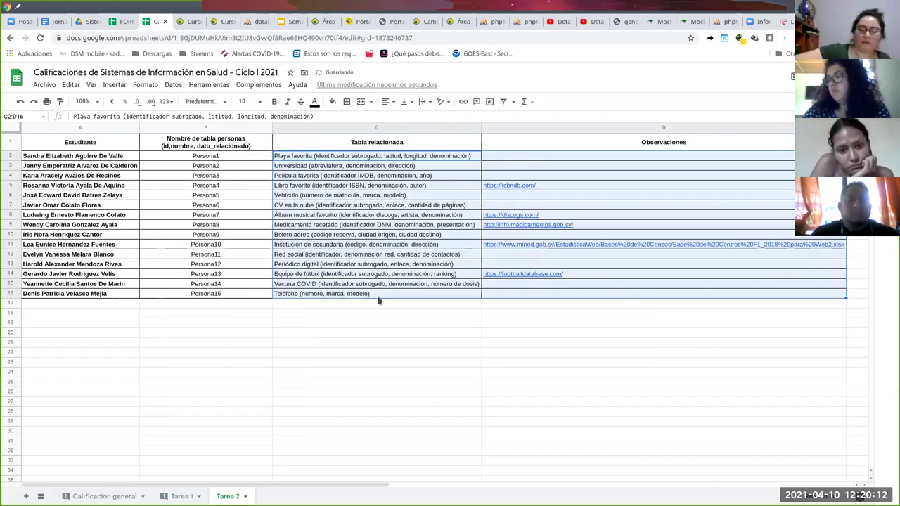
pyautogui.click(161, 297)
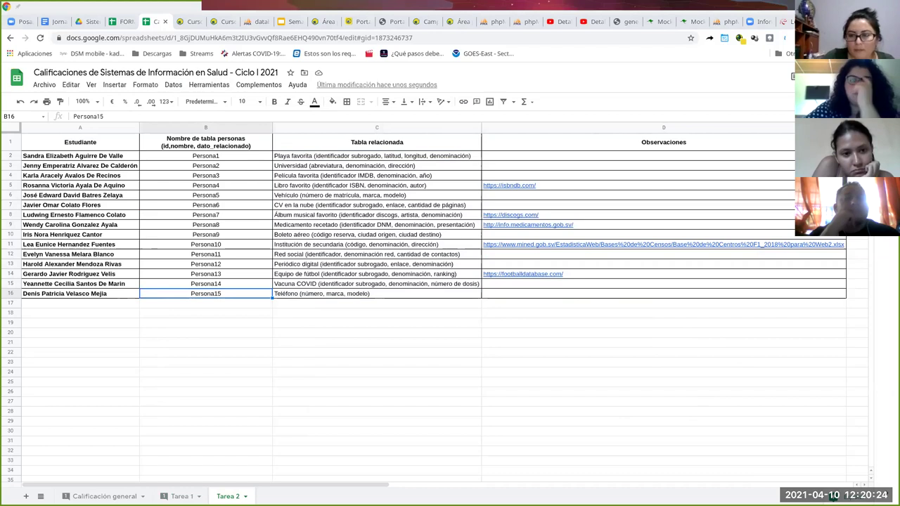
# Highlight "identificador subrogado" inside the Playa favorita entry in cell C2 of the Tarea 2 sheet
pyautogui.hotkey('alt', 'Tab')
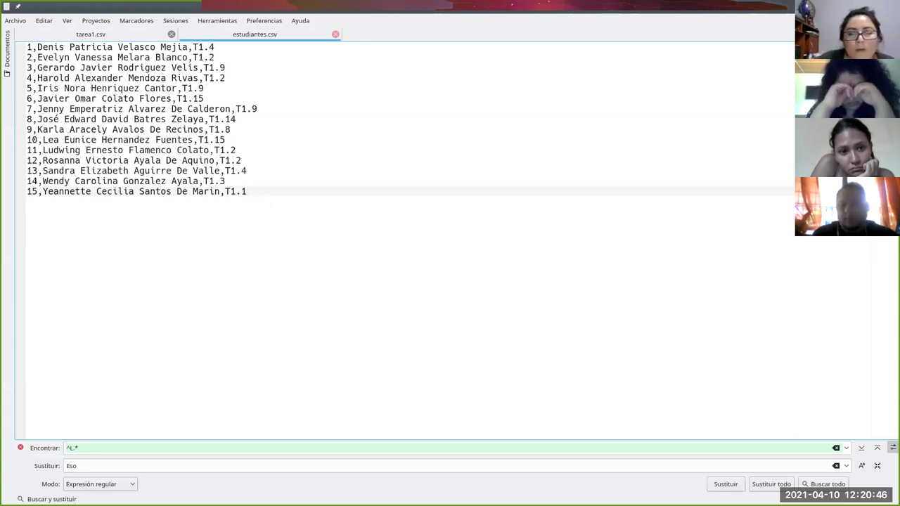
pyautogui.hotkey('alt', 'Tab')
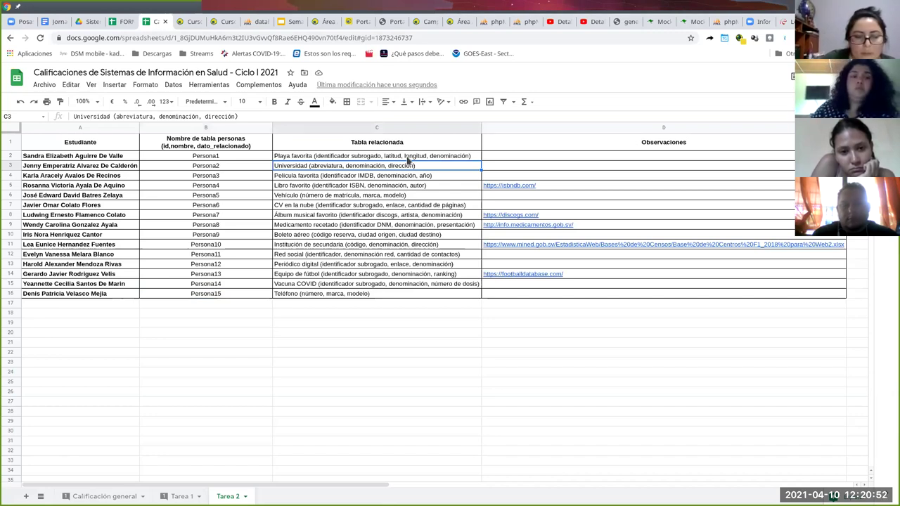
pyautogui.click(300, 157)
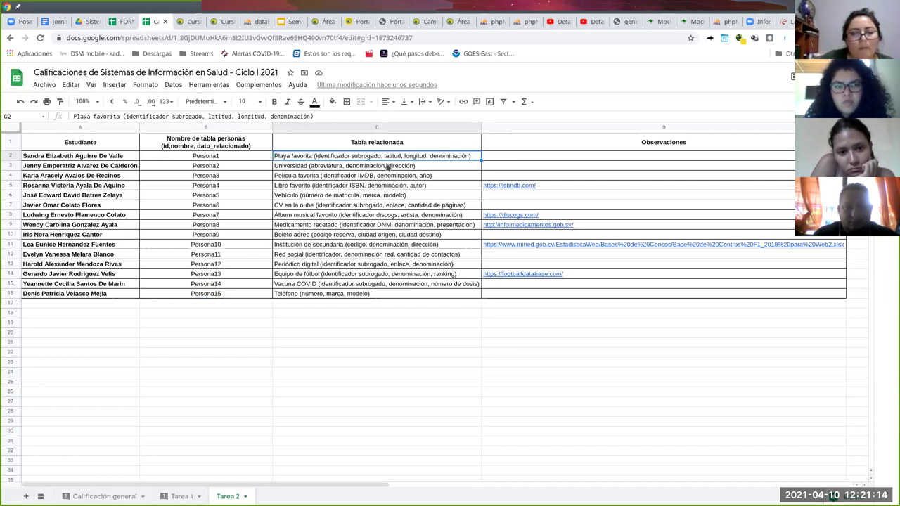
pyautogui.doubleClick(330, 156)
pyautogui.moveTo(379, 155); pyautogui.dragTo(314, 155)
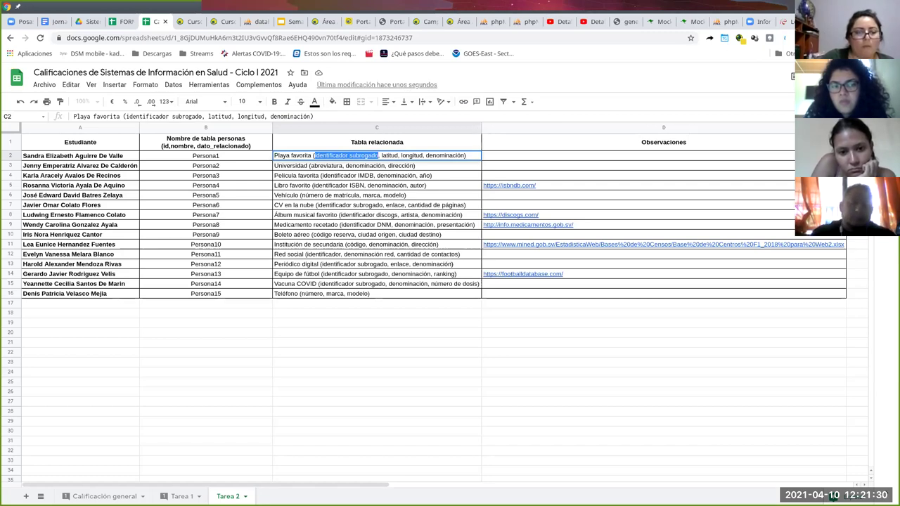
# Switch to the text editor and examine the topic code and row number in the first line of estudiantes.csv, checking tarea1.csv as well
pyautogui.hotkey('alt', 'Tab')
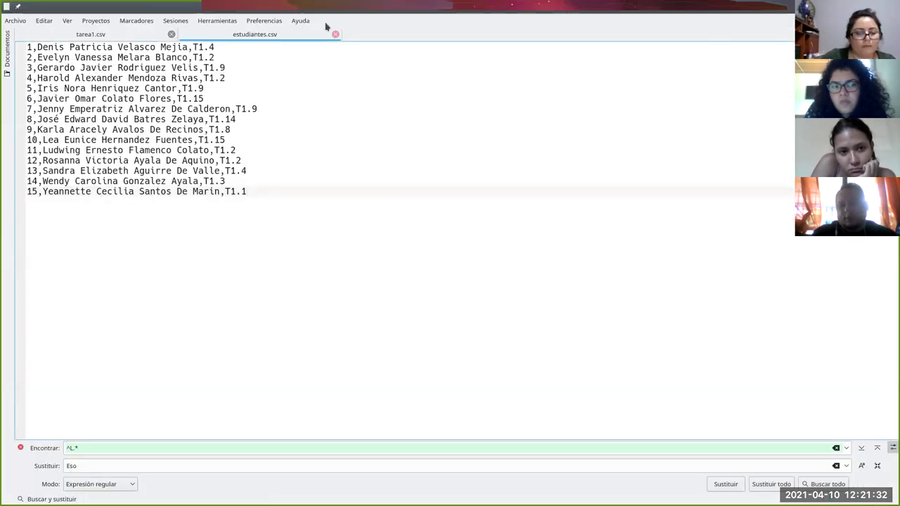
pyautogui.click(106, 35)
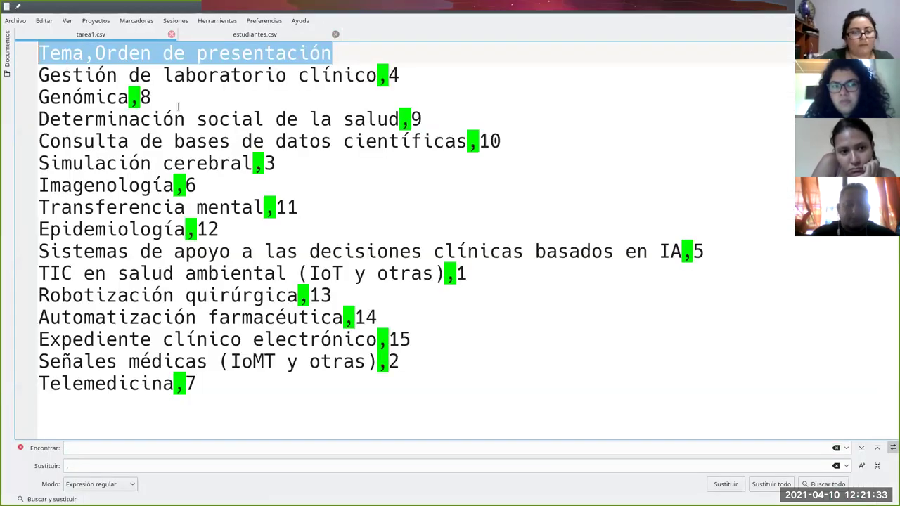
pyautogui.click(221, 35)
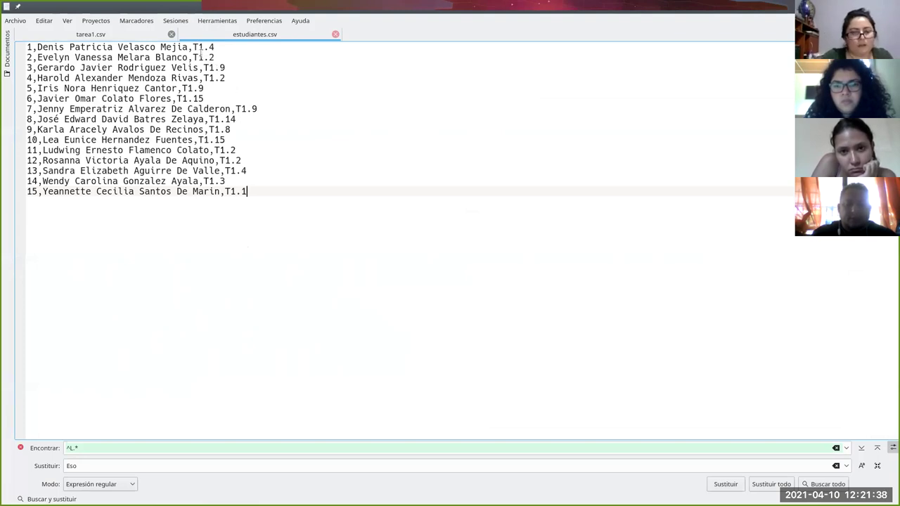
pyautogui.moveTo(193, 47); pyautogui.dragTo(215, 47)
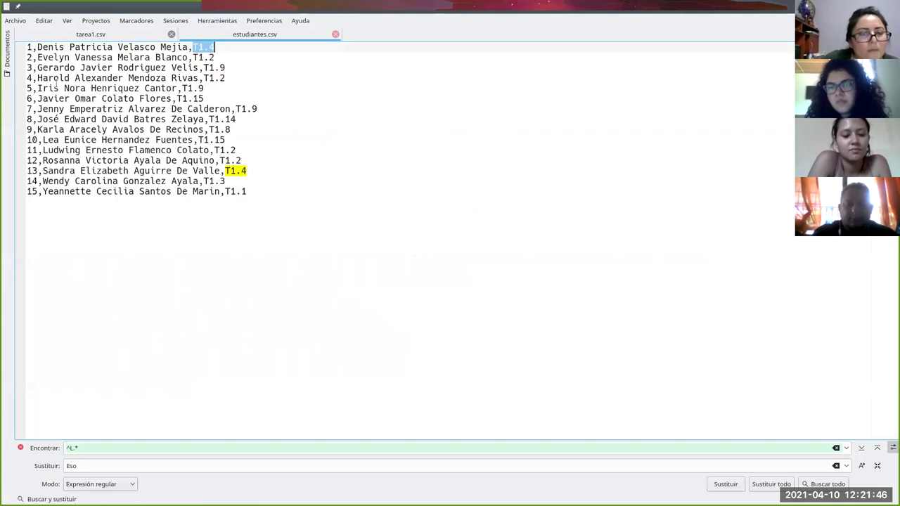
pyautogui.doubleClick(28, 48)
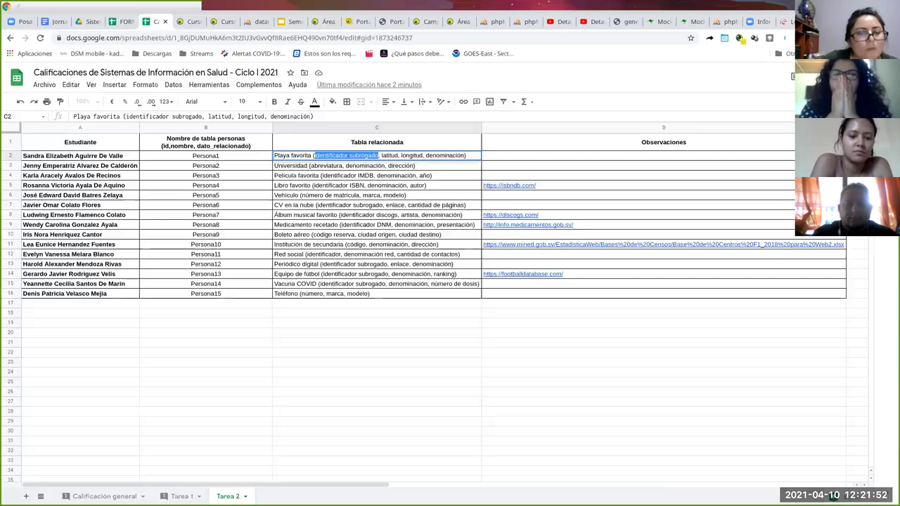
# Return to the grades spreadsheet and highlight the fields latitud, longitud and denominación one by one in cell C2
pyautogui.hotkey('alt', 'Tab')
pyautogui.doubleClick(388, 154)
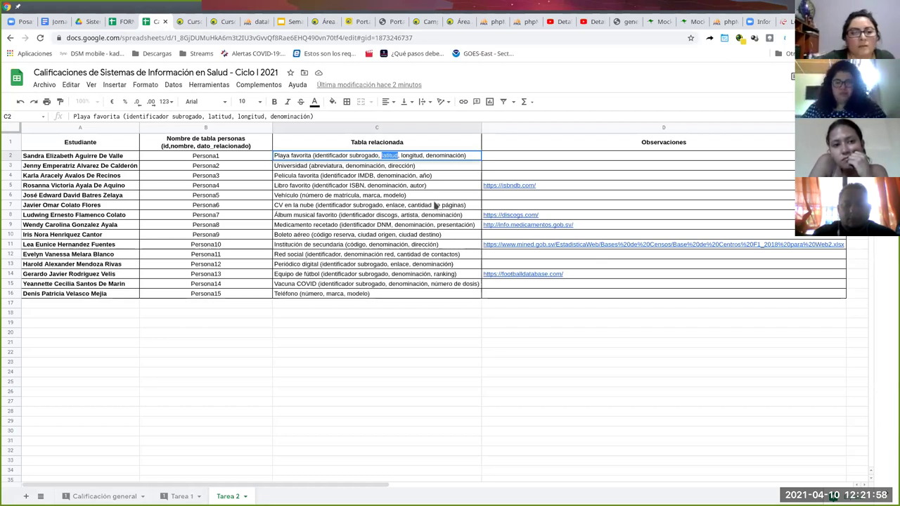
pyautogui.doubleClick(412, 155)
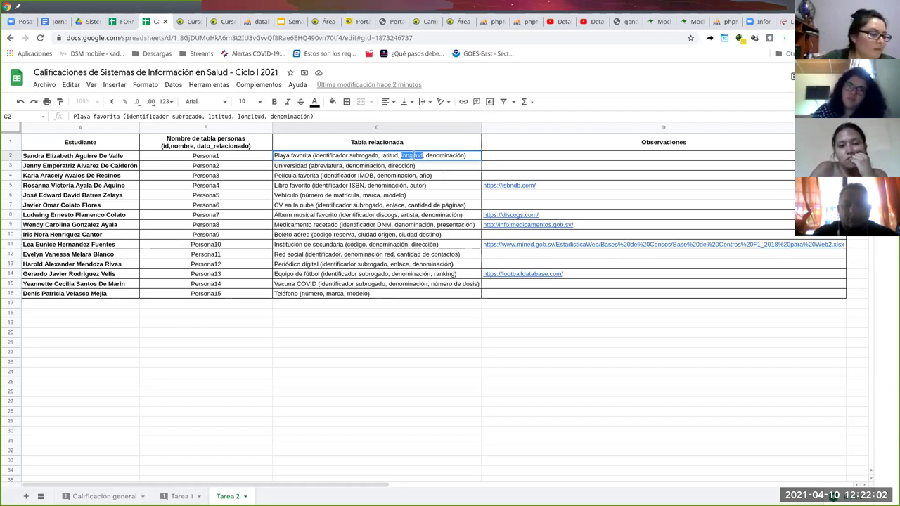
pyautogui.doubleClick(436, 156)
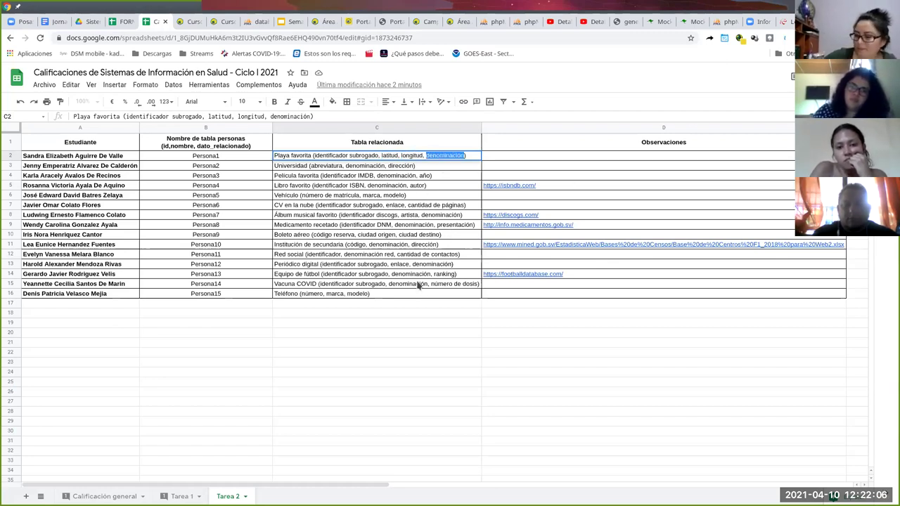
# Go through the Universidad entry in C3 and copy the word IMDB from the Película favorita entry in C4
pyautogui.click(301, 168)
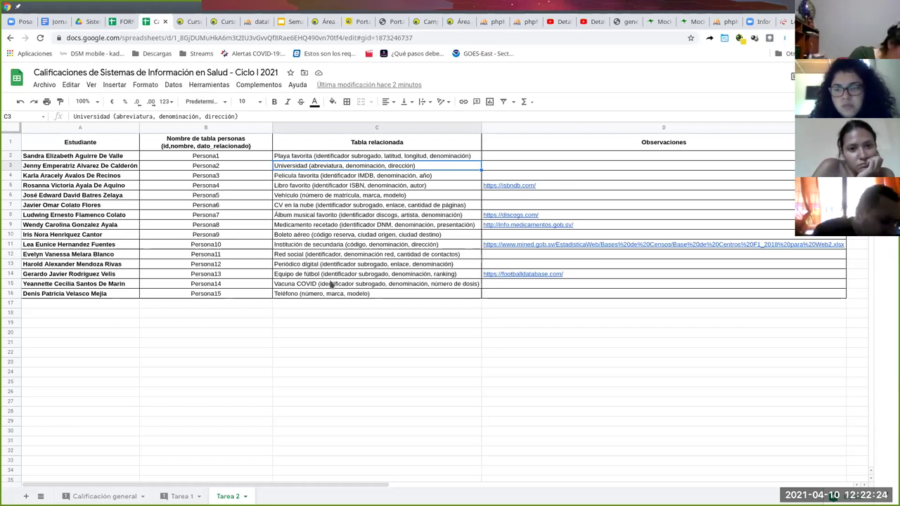
pyautogui.click(296, 178)
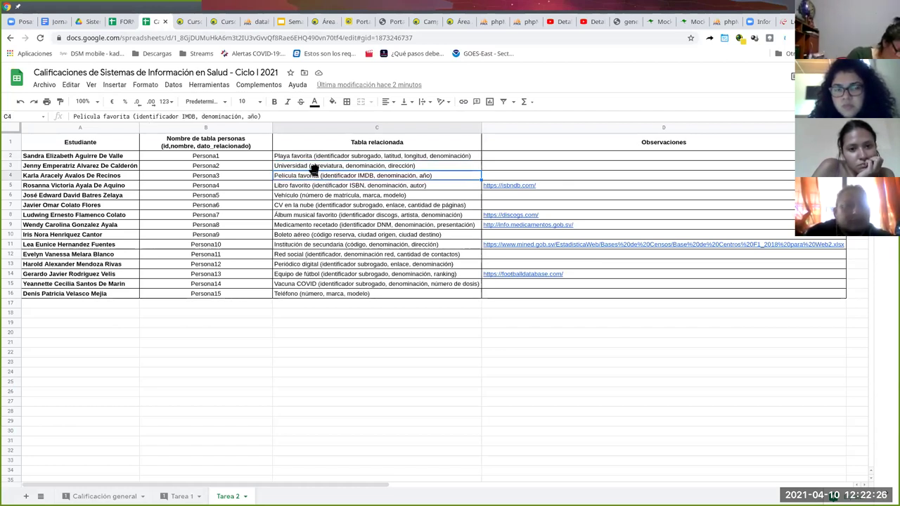
pyautogui.doubleClick(364, 179)
pyautogui.doubleClick(363, 176)
pyautogui.hotkey('ctrl', 'c')
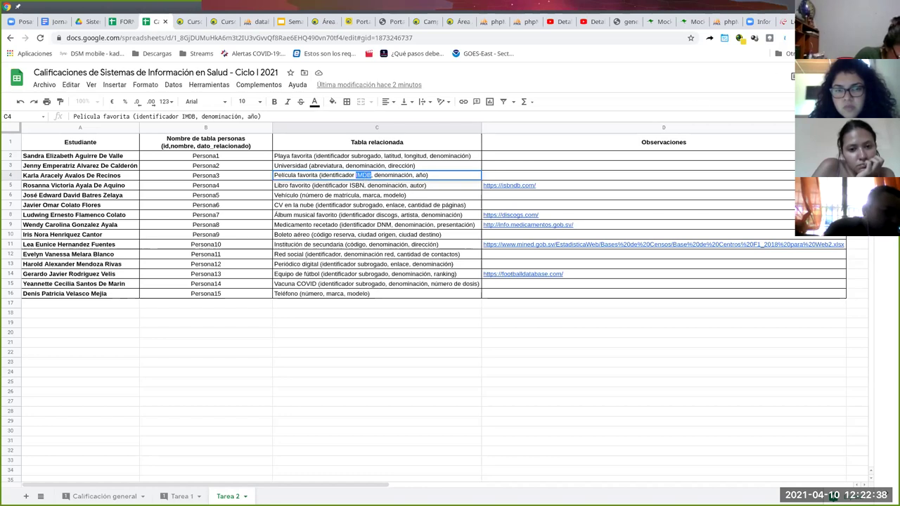
# Open the imdb.com website in a new browser tab, looking it up with the copied word IMDB
pyautogui.hotkey('ctrl', 't')
pyautogui.hotkey('ctrl', 'v')
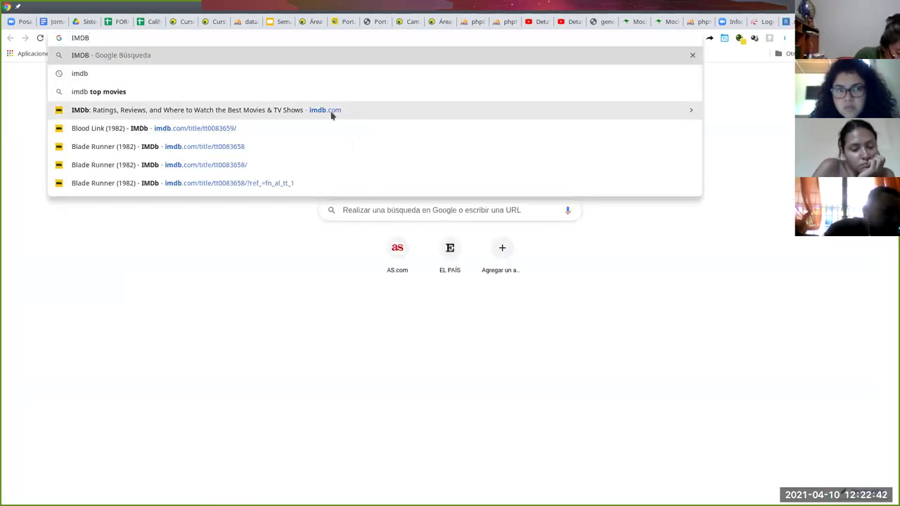
pyautogui.click(333, 112)
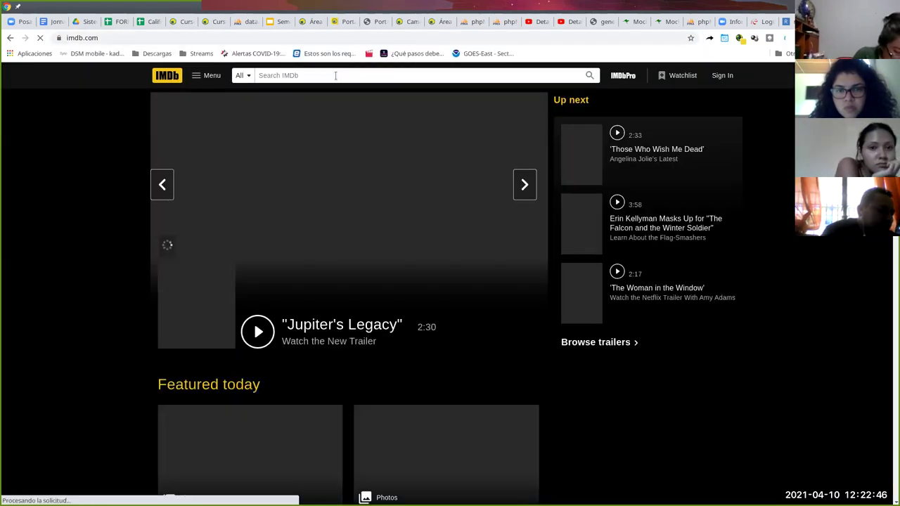
# Search IMDb for "love and prejudice", open the 1995 Pride and Prejudice title and highlight the identifier tt0112130 in its address
pyautogui.click(335, 75)
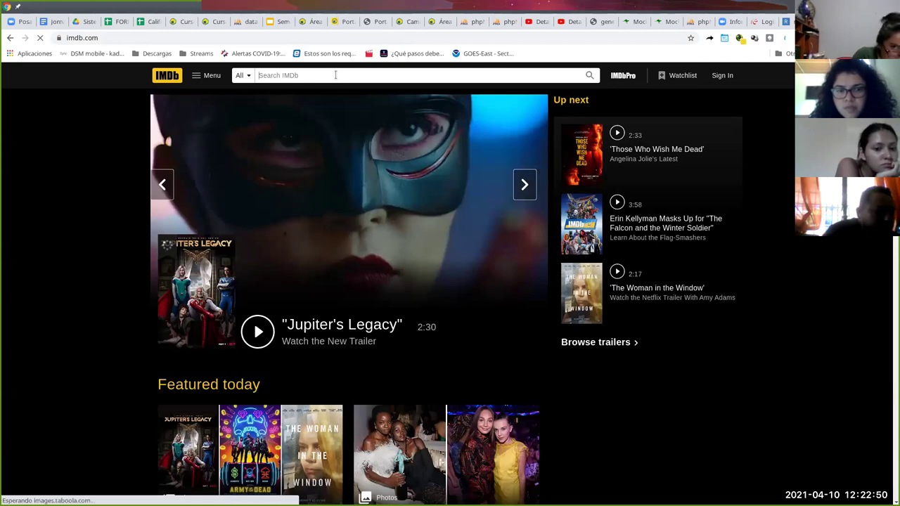
pyautogui.write('am')
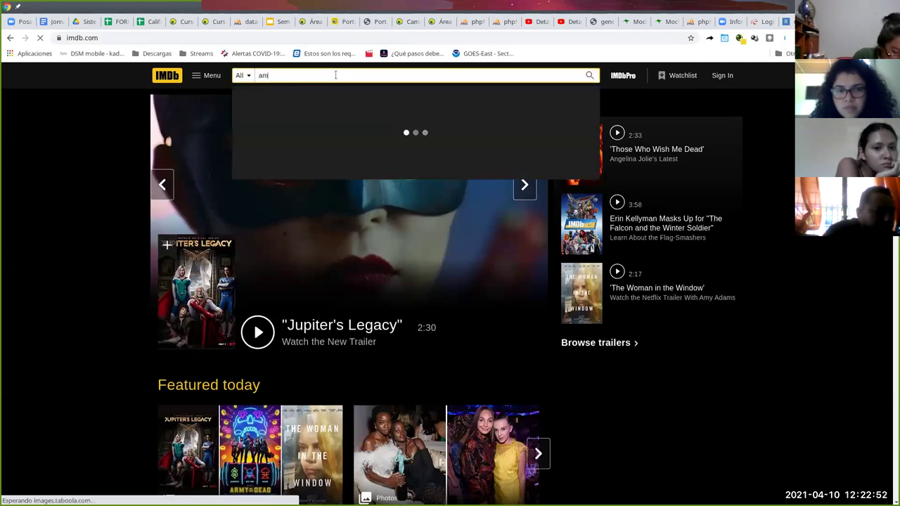
pyautogui.press('BackSpace')
pyautogui.press('BackSpace')
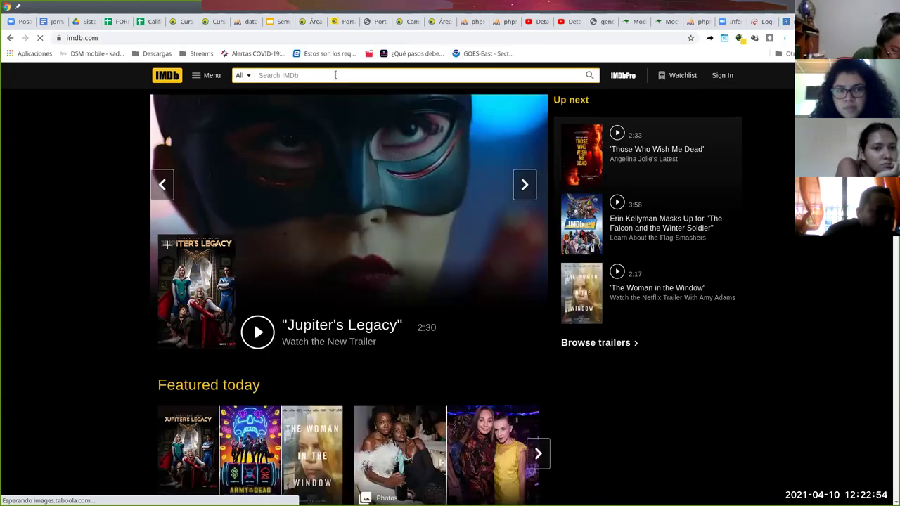
pyautogui.write('love and p')
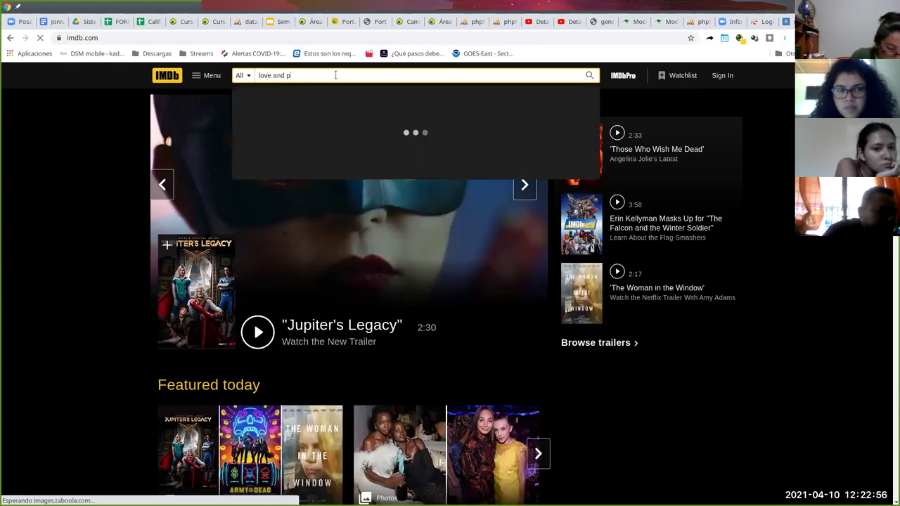
pyautogui.write('rejudic')
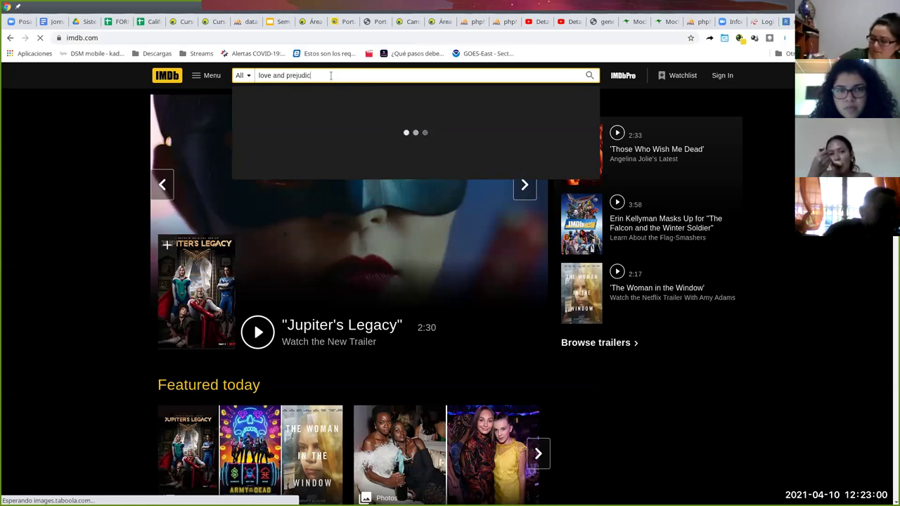
pyautogui.write('e')
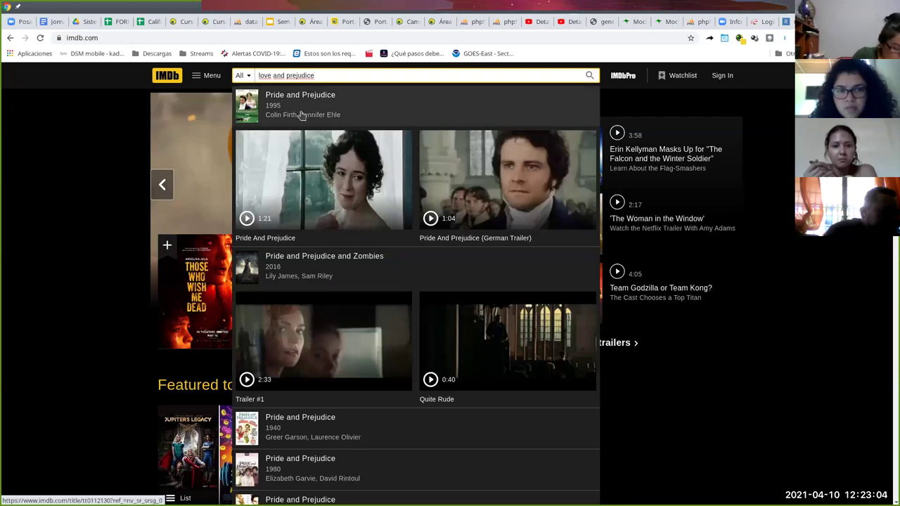
pyautogui.click(300, 97)
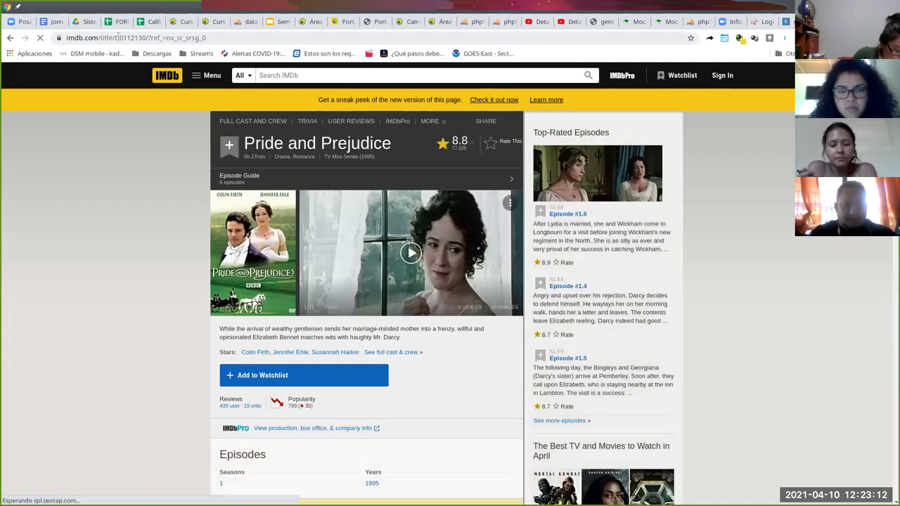
pyautogui.moveTo(115, 38); pyautogui.dragTo(145, 37)
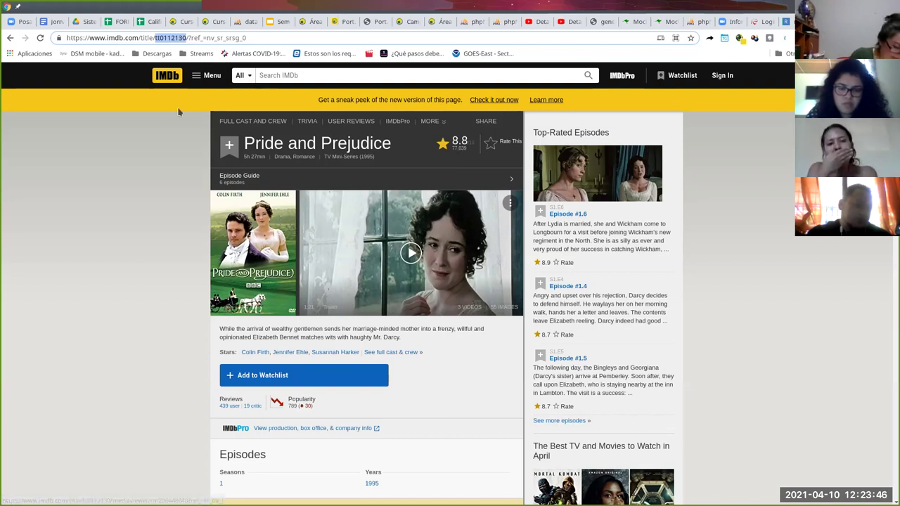
# Return to the grades spreadsheet and go through the Boleto aéreo, Teléfono, Vacuna COVID and CV en la nube entries in column C
pyautogui.click(146, 22)
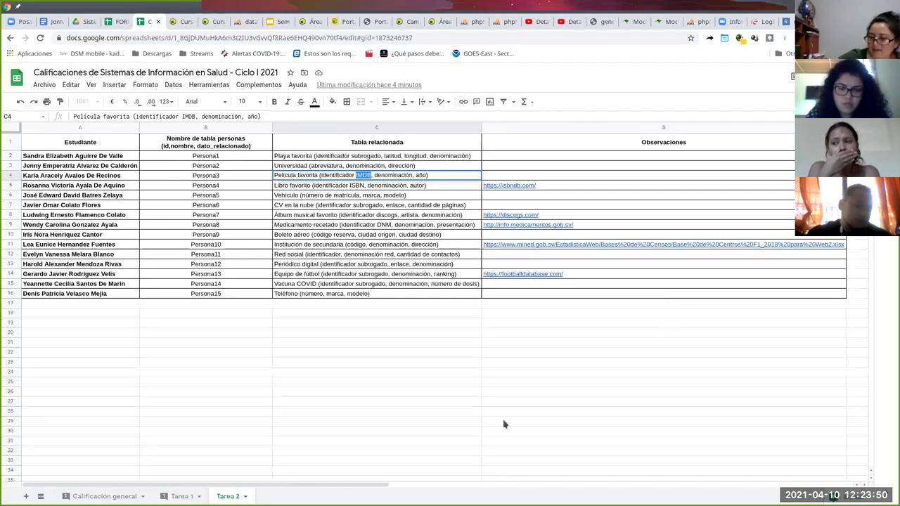
pyautogui.click(308, 237)
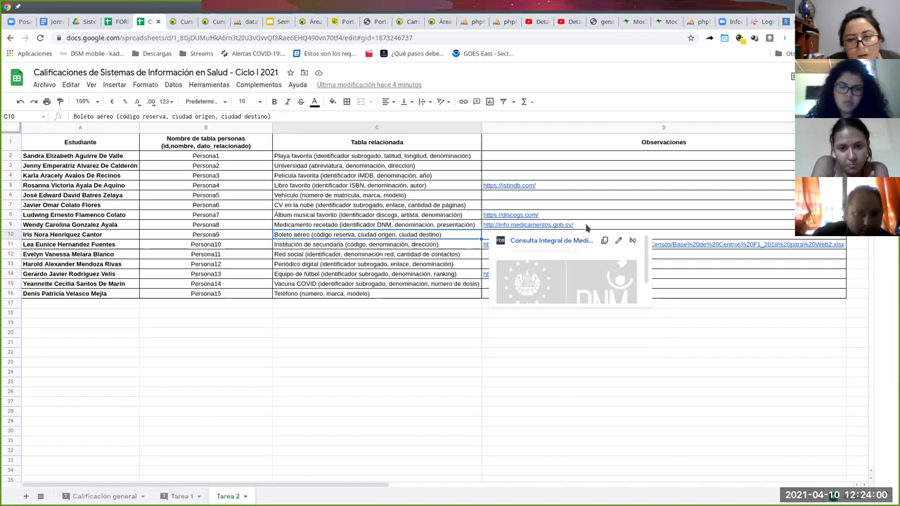
pyautogui.click(393, 297)
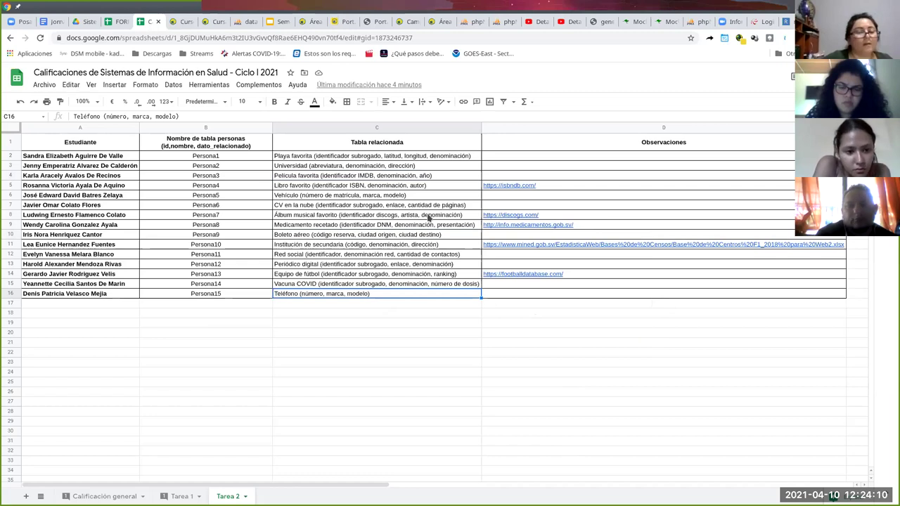
pyautogui.click(496, 287)
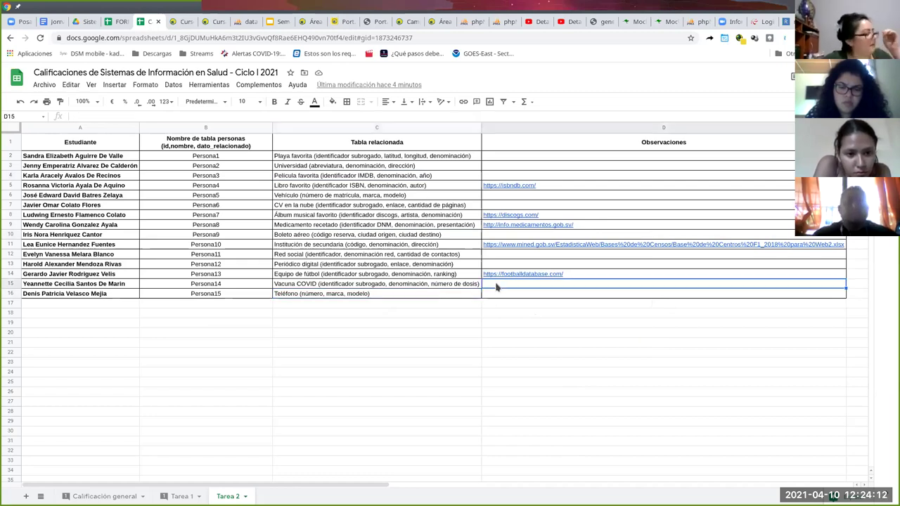
pyautogui.click(377, 287)
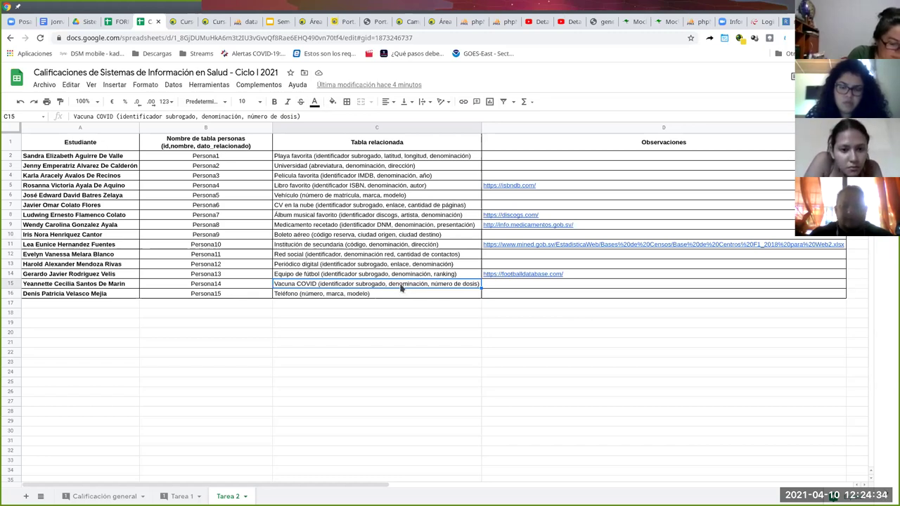
pyautogui.click(444, 295)
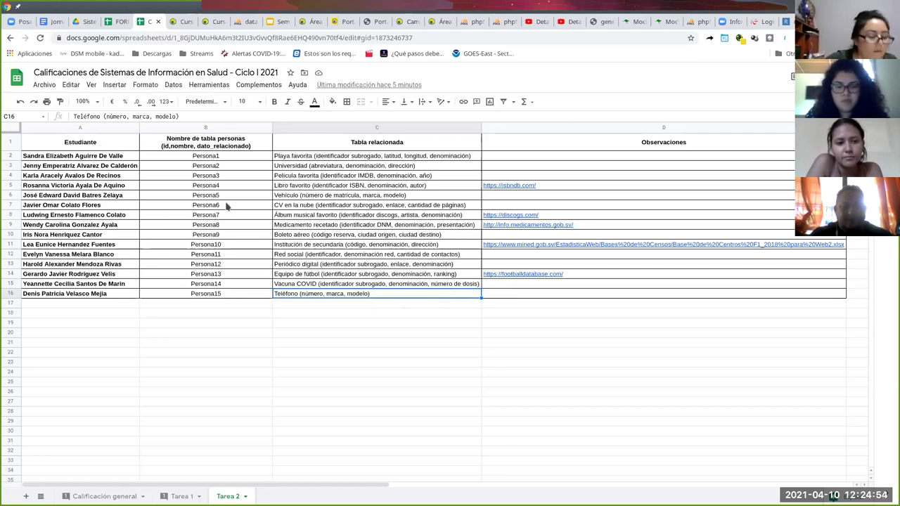
pyautogui.click(403, 206)
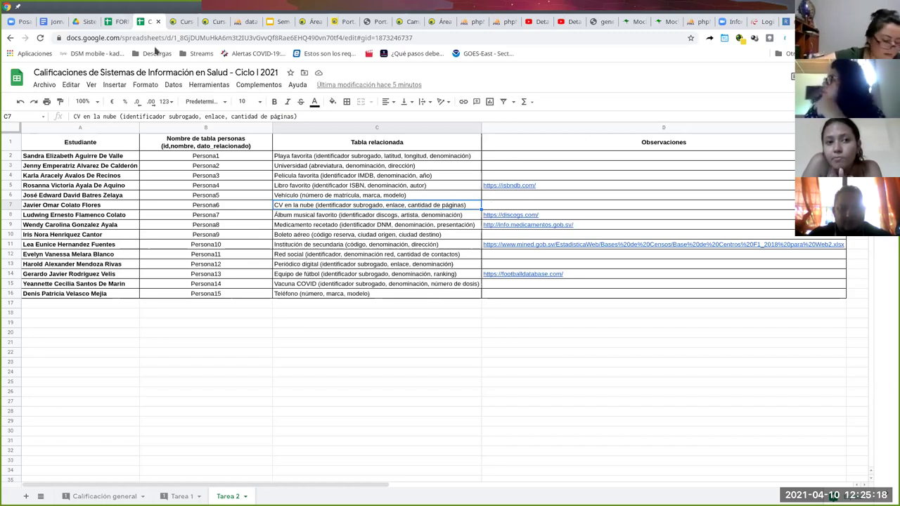
# Copy the full web address of the grades spreadsheet
pyautogui.click(158, 37)
pyautogui.rightClick(157, 38)
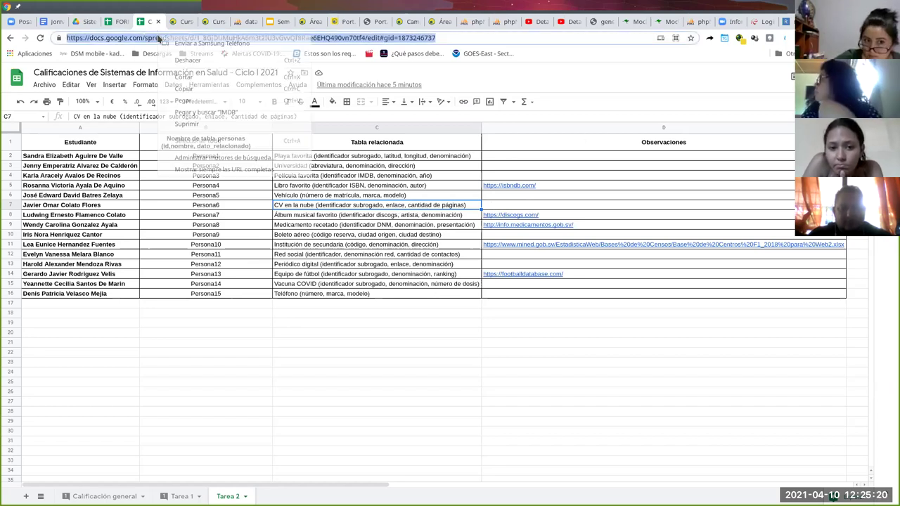
pyautogui.click(180, 87)
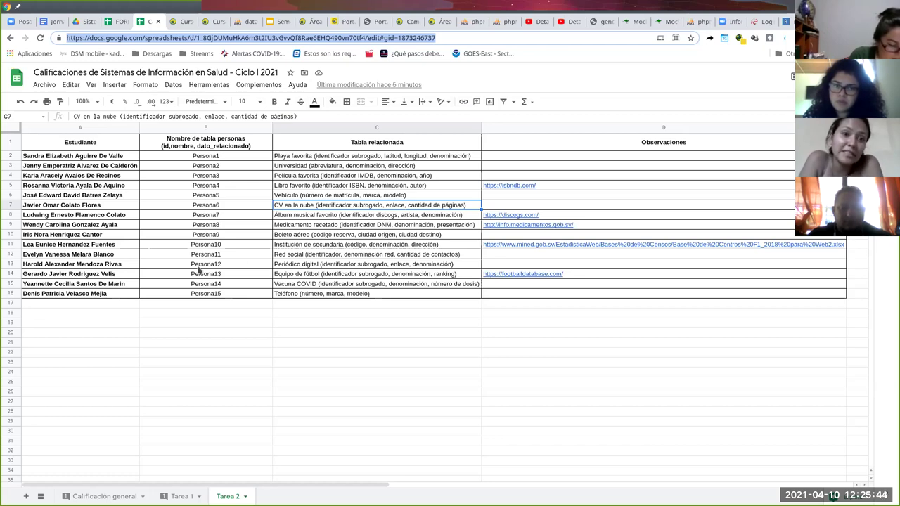
# Add the field "dirección" before "cantidad de contactos" in the Red social entry in cell C12
pyautogui.click(326, 256)
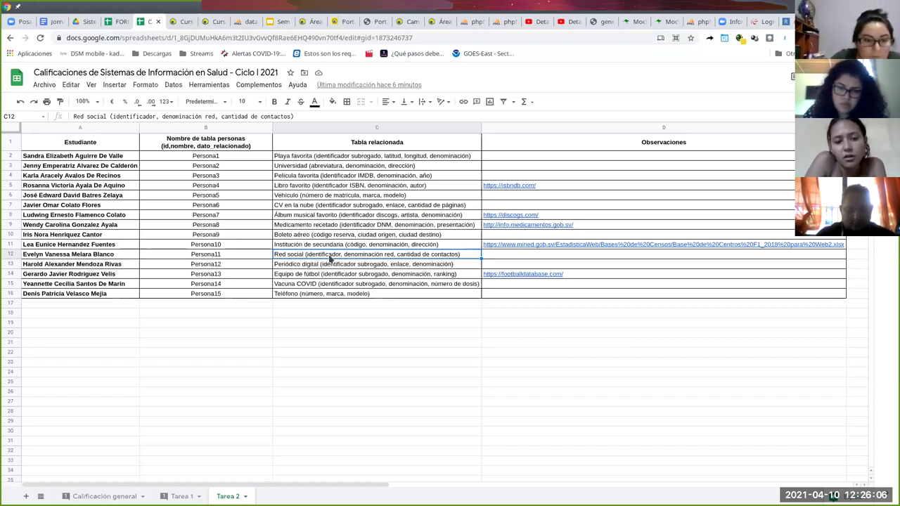
pyautogui.doubleClick(351, 256)
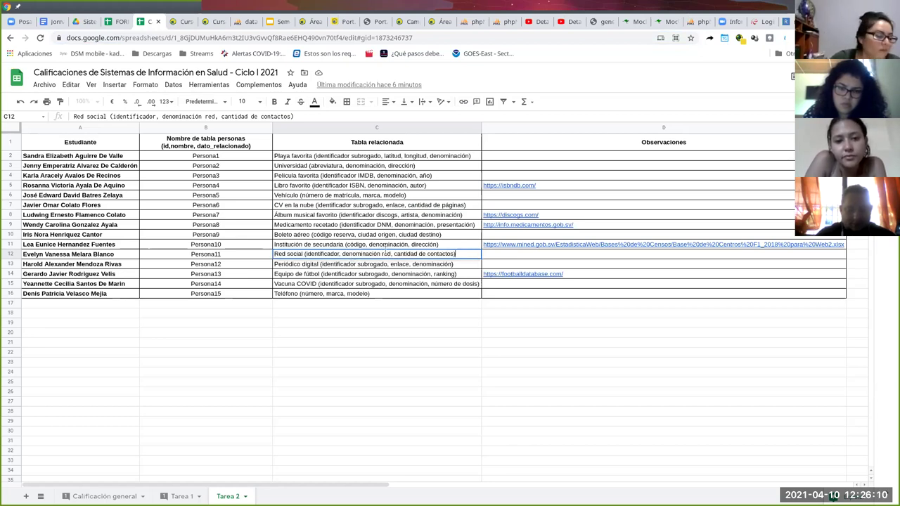
pyautogui.click(394, 254)
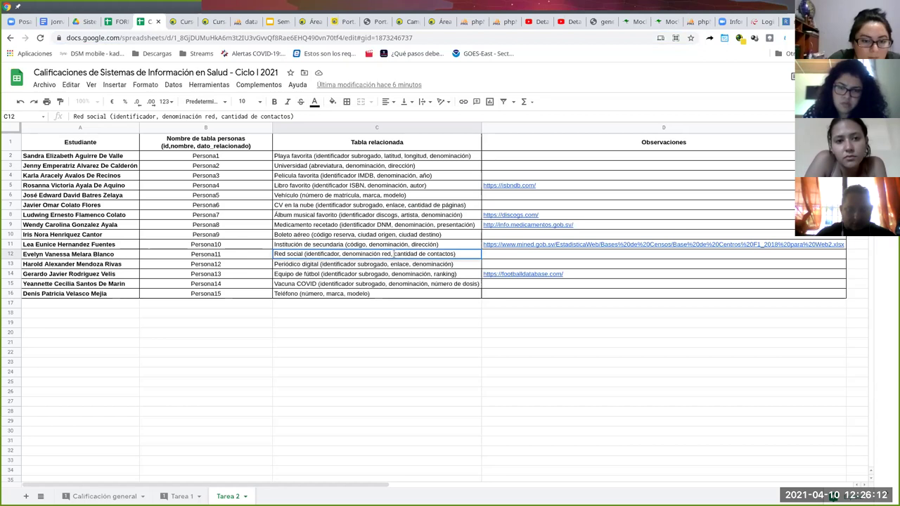
pyautogui.write('u')
pyautogui.press('BackSpace')
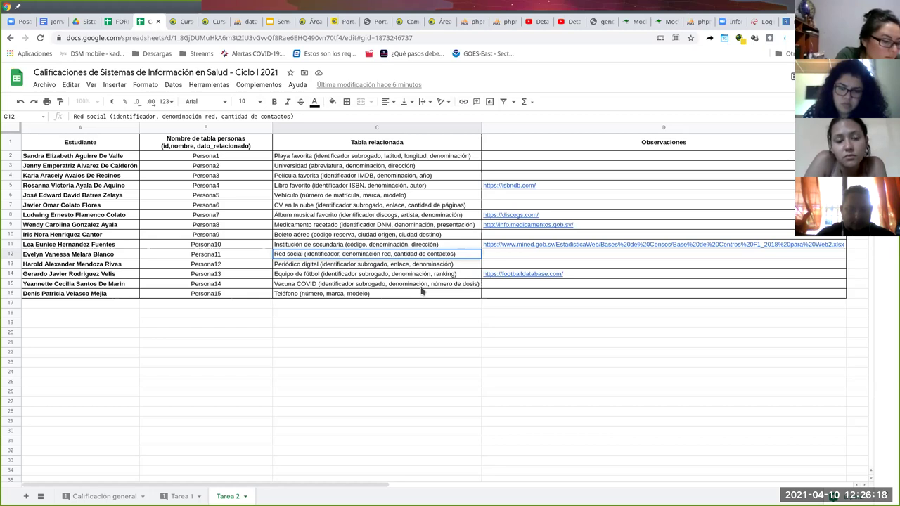
pyautogui.write('dirección')
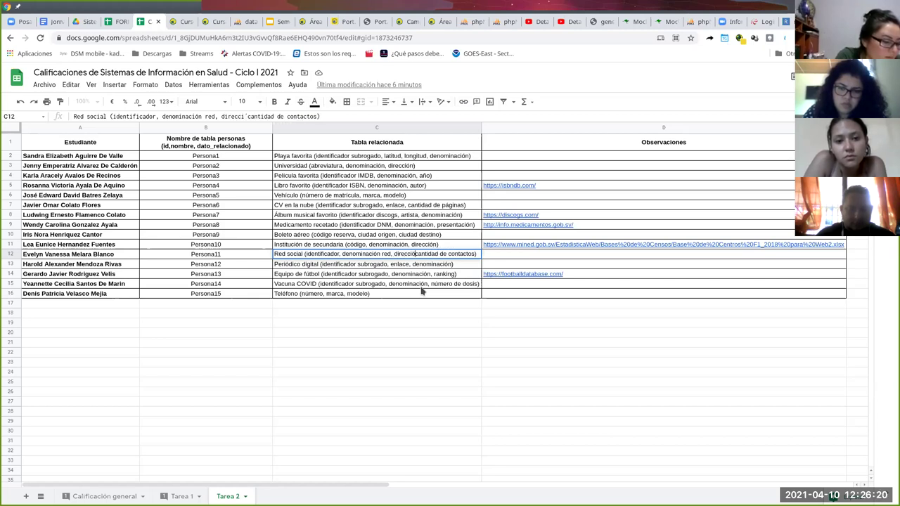
pyautogui.write(',')
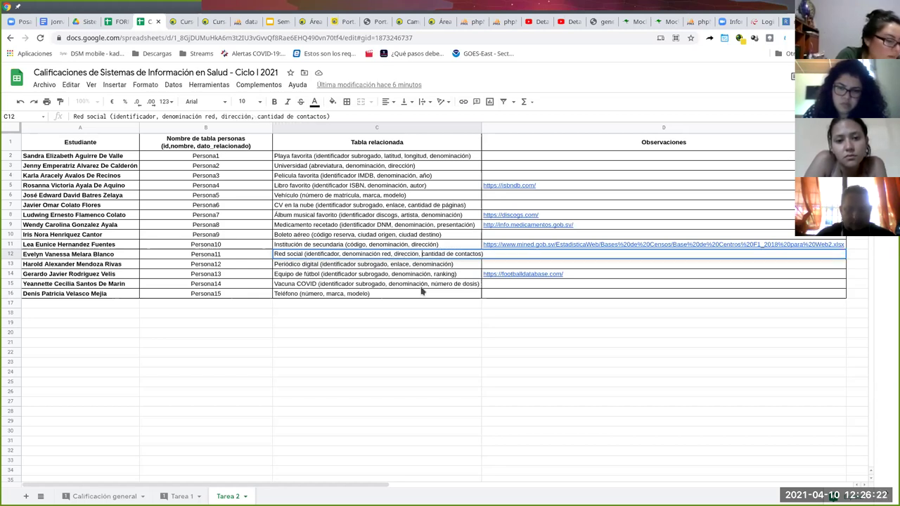
pyautogui.press('Return')
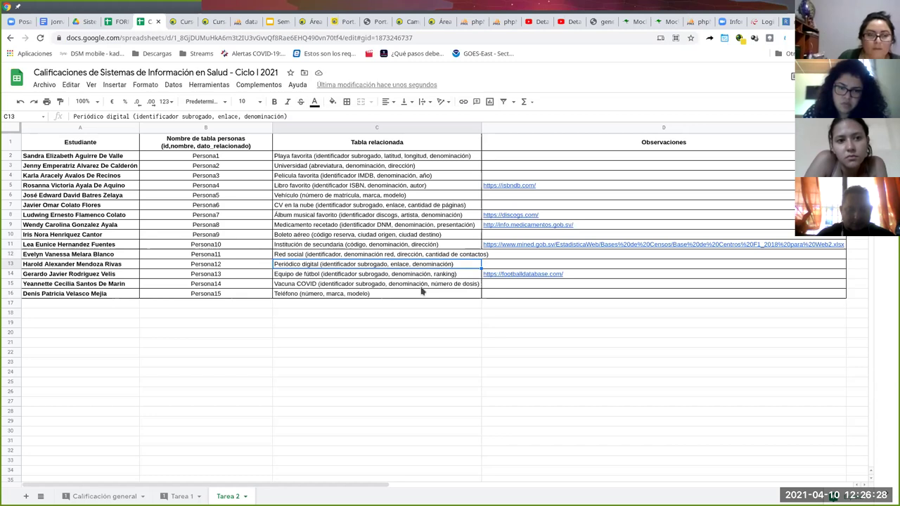
# Highlight the persona table names in B1:B16 and the related tables in C1:C16, starting from the Red social entry
pyautogui.click(459, 257)
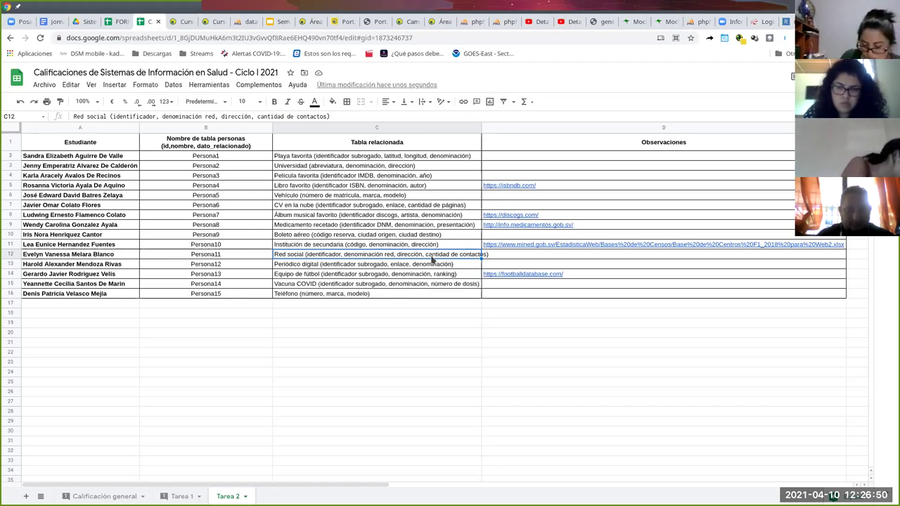
pyautogui.moveTo(235, 142); pyautogui.dragTo(228, 294)
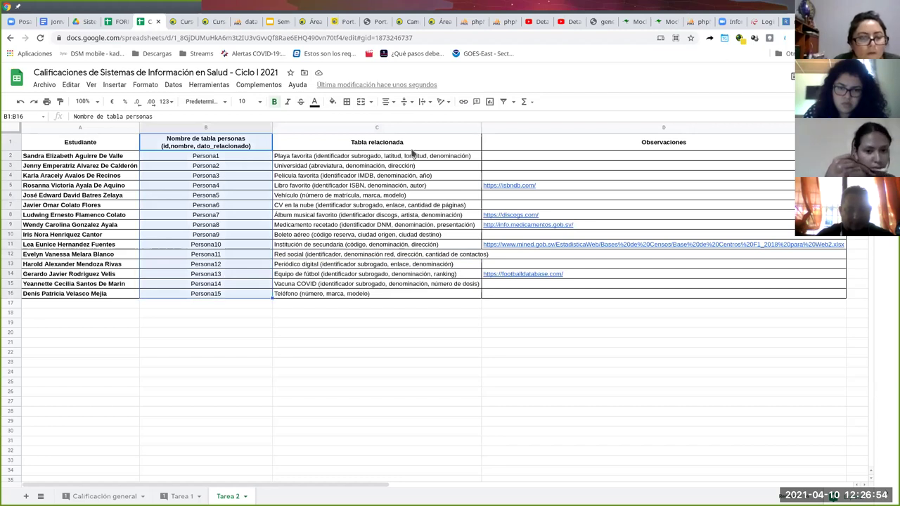
pyautogui.moveTo(408, 142); pyautogui.dragTo(421, 298)
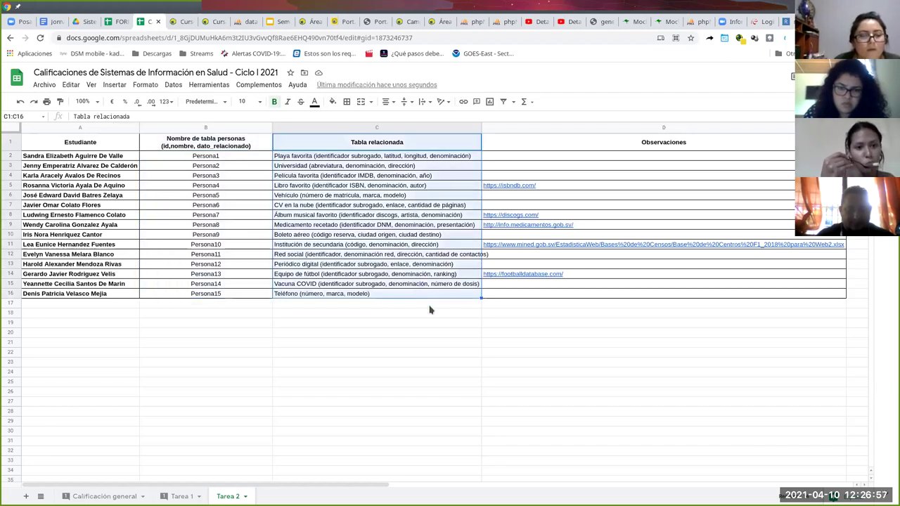
pyautogui.click(425, 264)
# Point out Persona1 and Persona2 in column B, the Universidad entry in C3 and the Medicamento recetado entry in C9
pyautogui.click(225, 158)
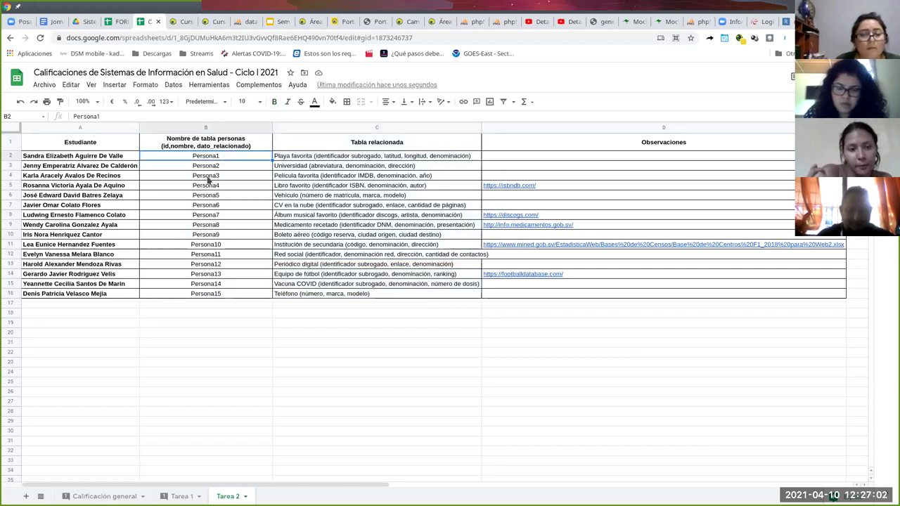
pyautogui.doubleClick(219, 165)
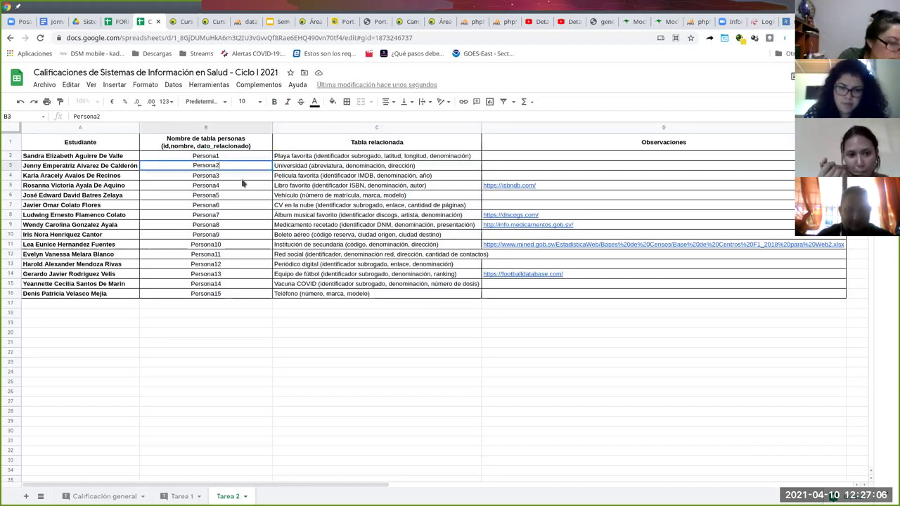
pyautogui.press('Escape')
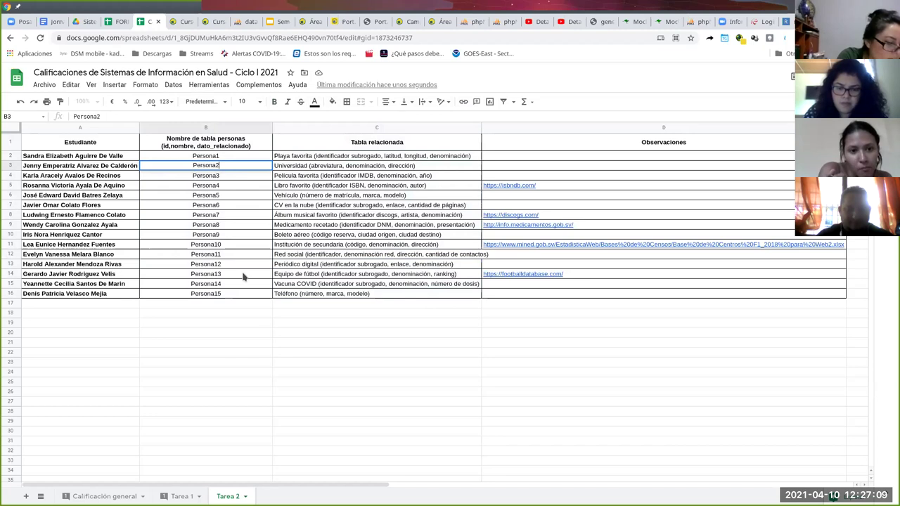
pyautogui.click(306, 168)
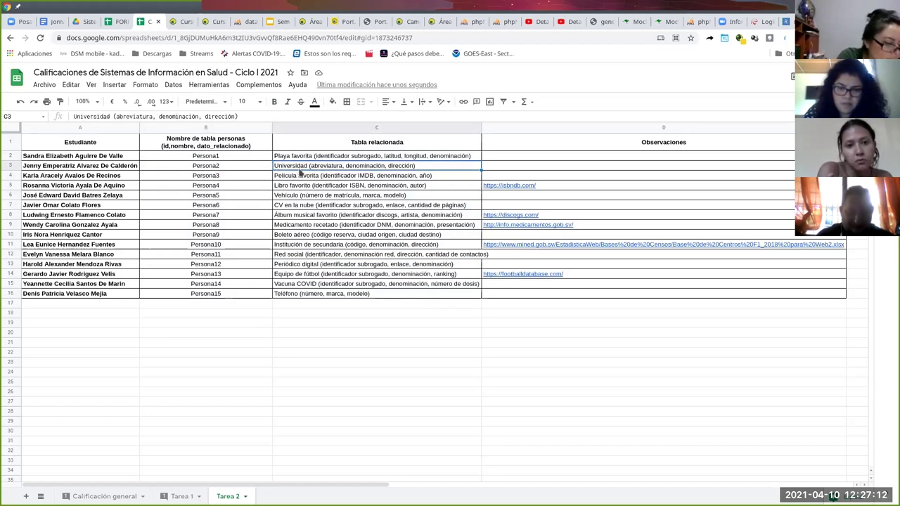
pyautogui.doubleClick(299, 168)
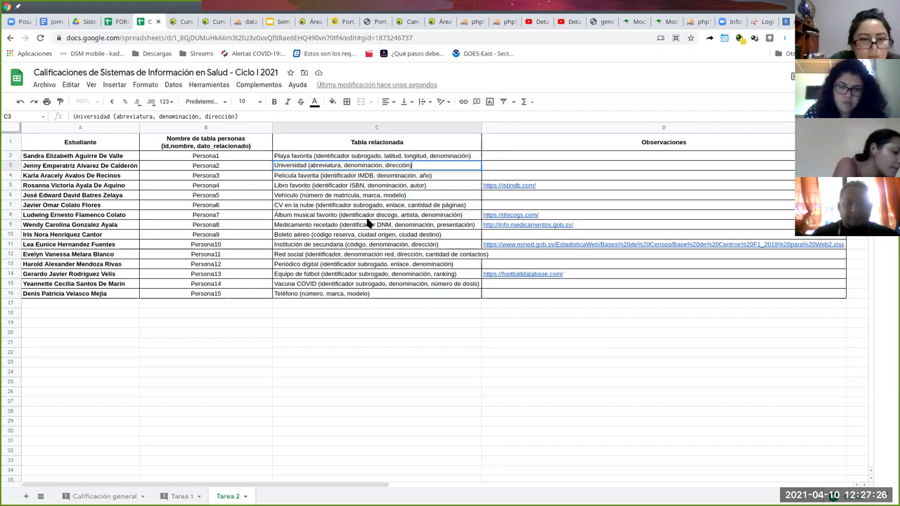
pyautogui.click(341, 228)
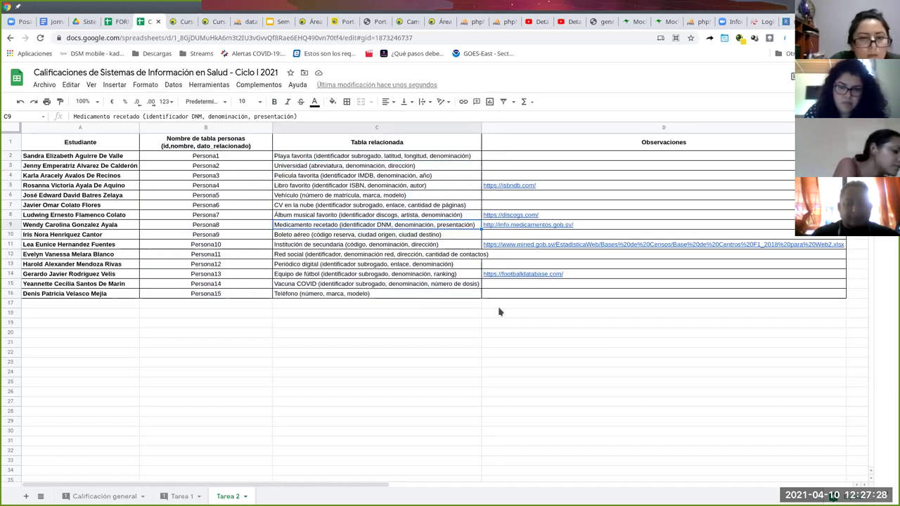
# Stop sharing the screen in the video meeting
pyautogui.moveTo(499, 279)
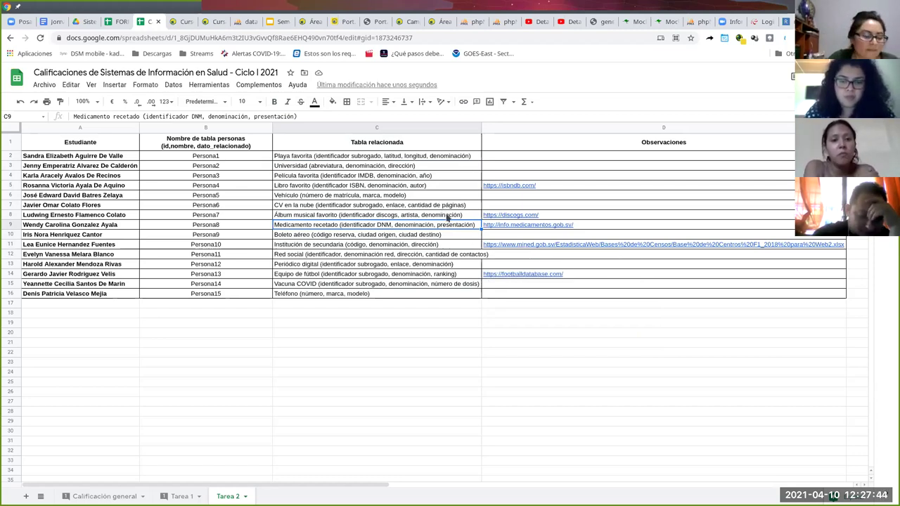
pyautogui.click(568, 7)
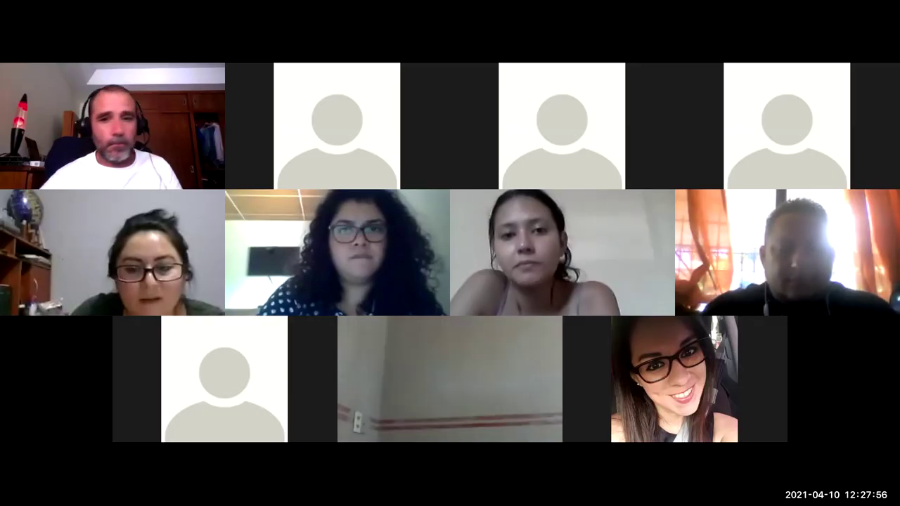